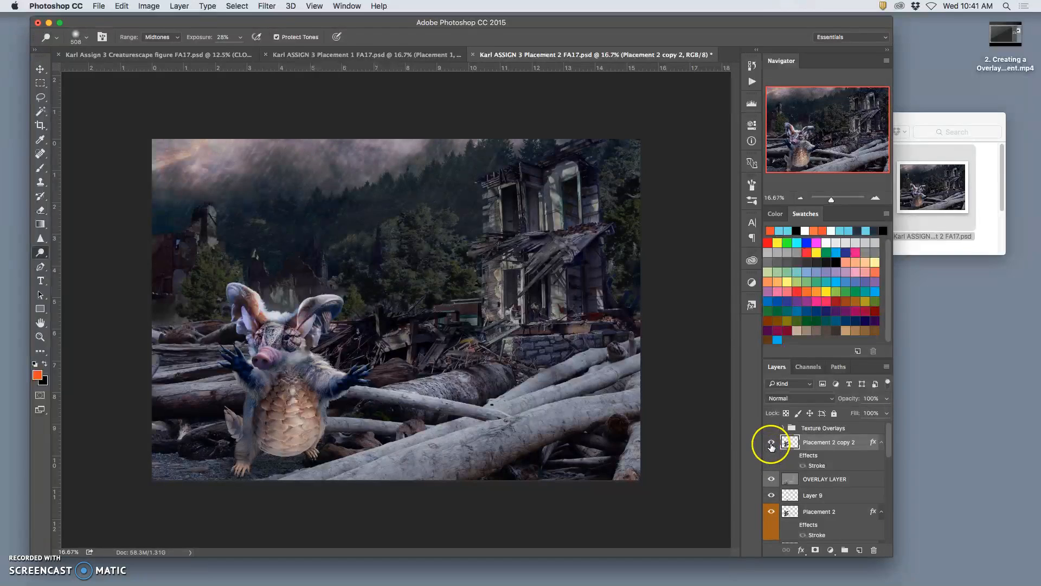
Compare the image with and without the Placement 2 copy 2 layer
{"action": "left_click", "coordinate": [772, 443]}
{"action": "left_click", "coordinate": [772, 443]}
{"action": "left_click", "coordinate": [772, 444]}
{"action": "left_click", "coordinate": [771, 443]}
{"action": "left_click", "coordinate": [772, 444]}
{"action": "left_click", "coordinate": [772, 443]}
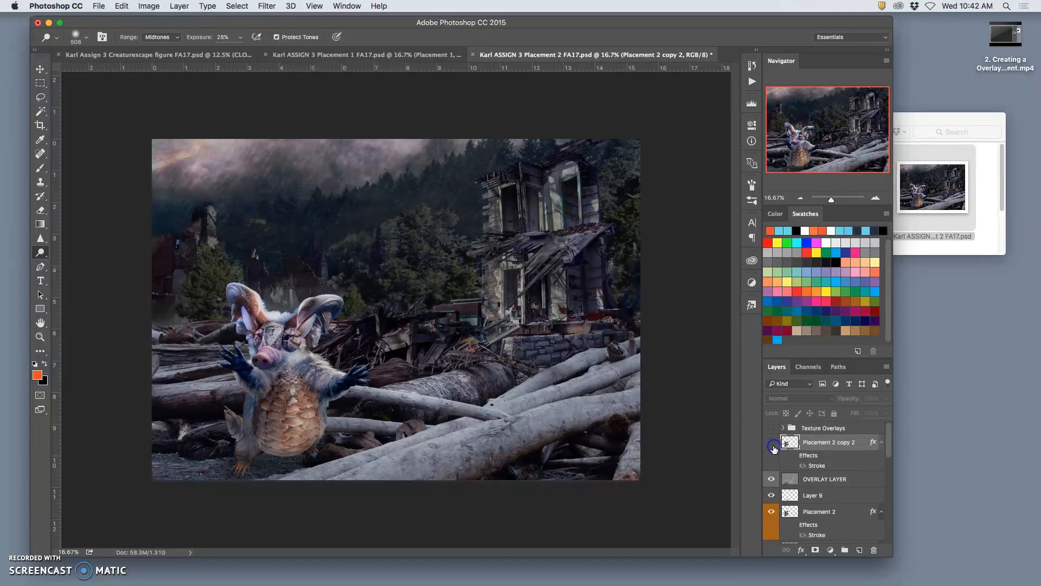
{"action": "left_click", "coordinate": [772, 443]}
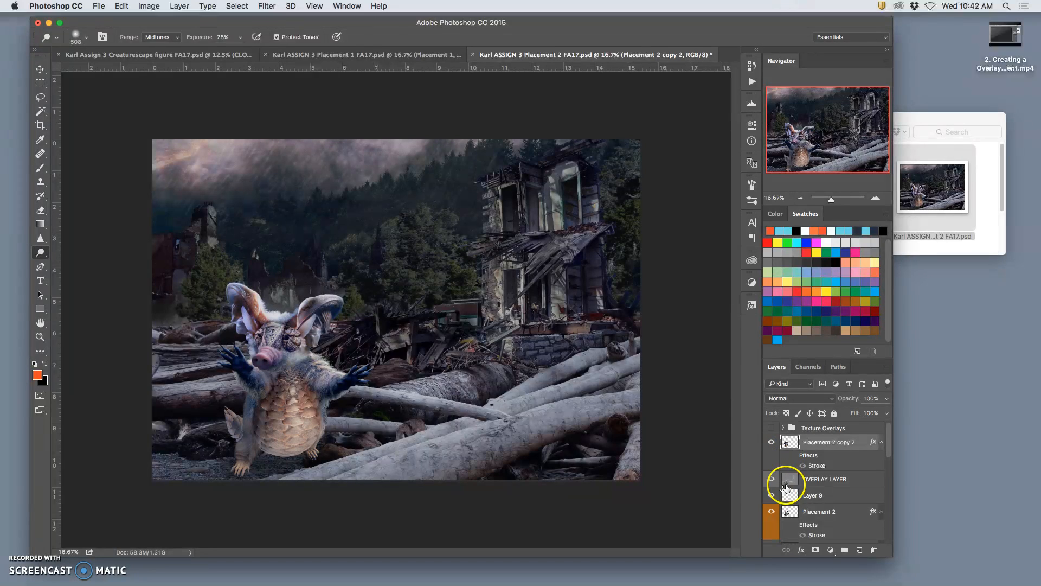
Set the OVERLAY LAYER blend mode to Normal and briefly show the Texture Overlays group to inspect it over the gray
{"action": "left_click", "coordinate": [822, 479]}
{"action": "left_click", "coordinate": [805, 399]}
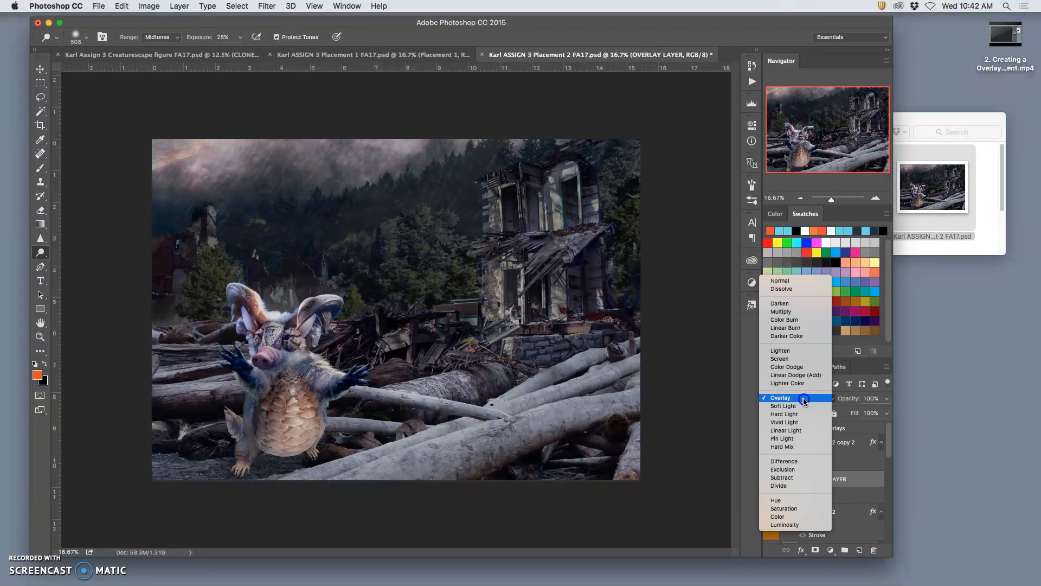
{"action": "left_click", "coordinate": [781, 267]}
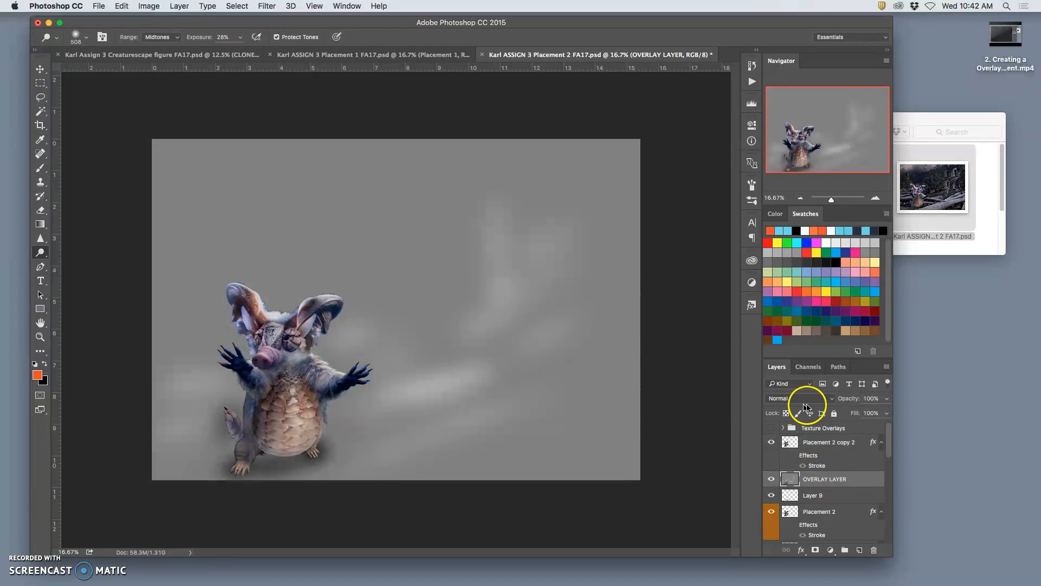
{"action": "left_click", "coordinate": [771, 428]}
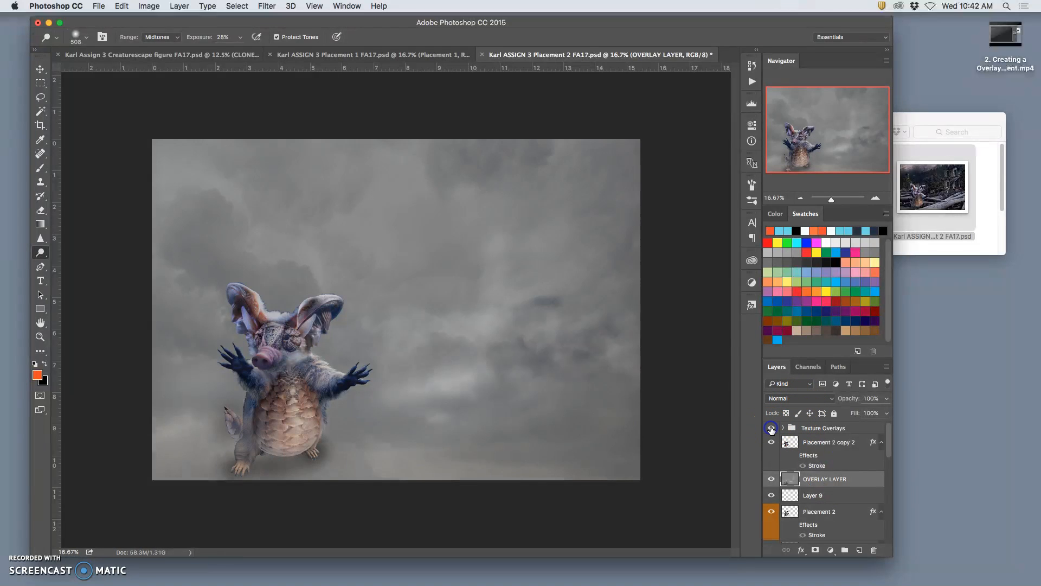
{"action": "left_click", "coordinate": [772, 428]}
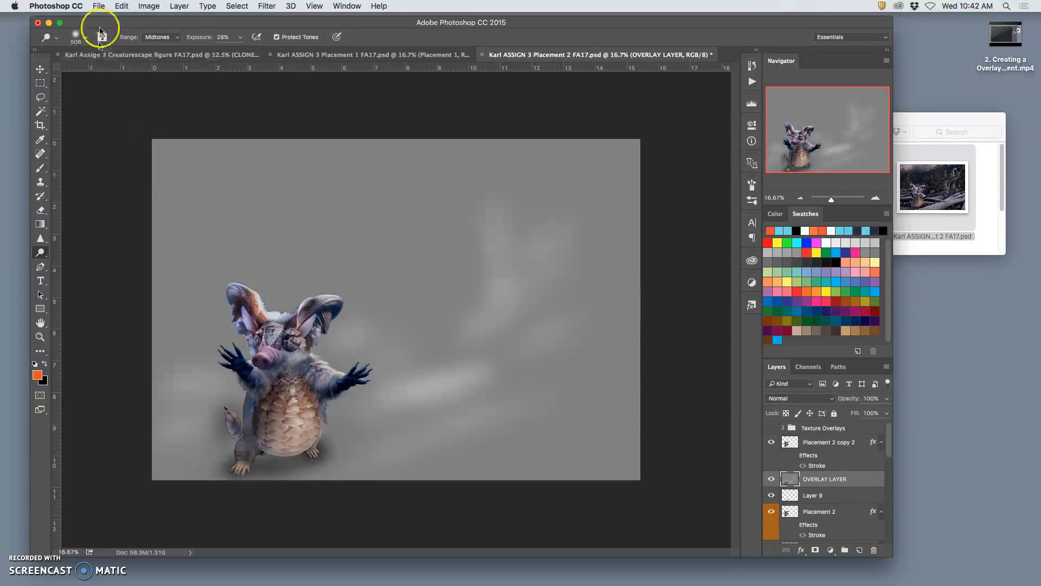
Begin saving a new copy of the file, replacing "Placement 2" with "Overlay Layer" in its file name
{"action": "left_click", "coordinate": [99, 5]}
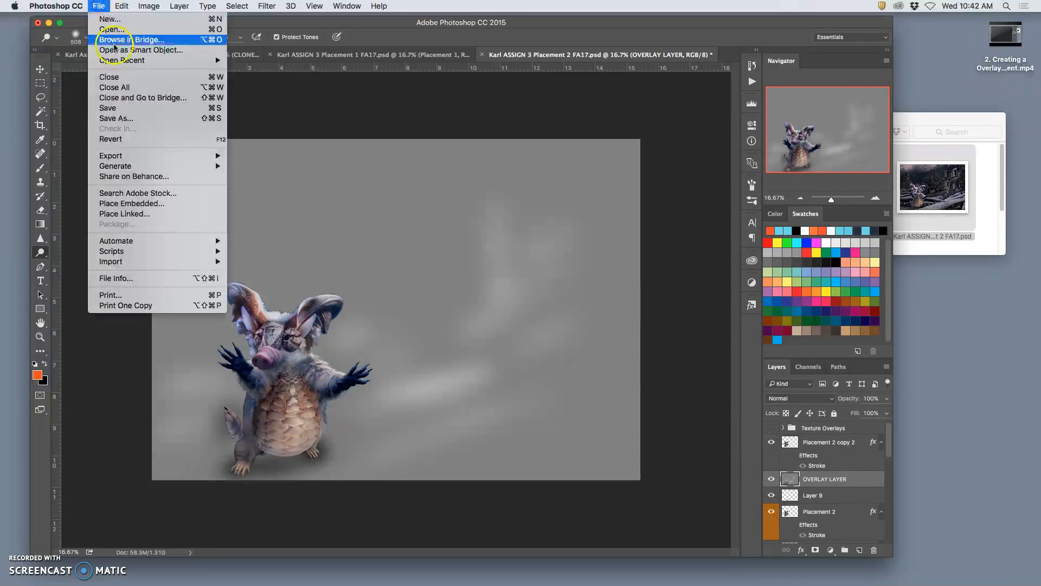
{"action": "left_click", "coordinate": [117, 112]}
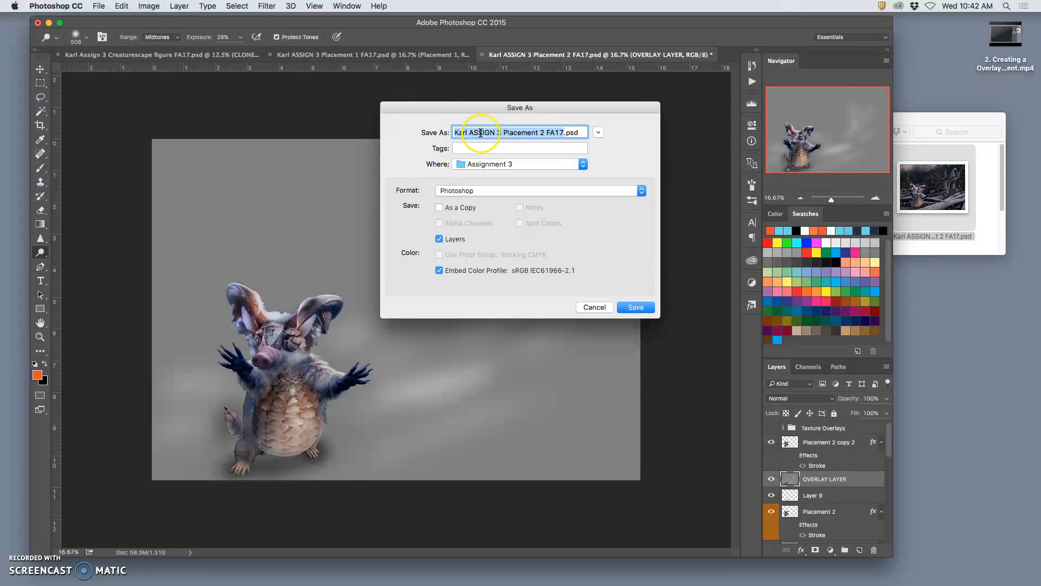
{"action": "left_click", "coordinate": [504, 134]}
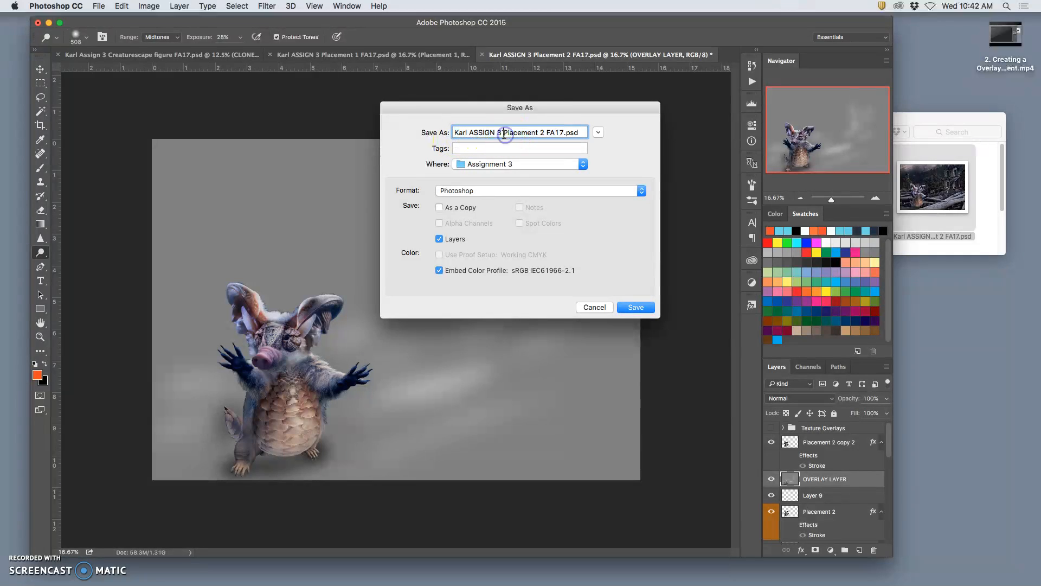
{"action": "type", "text": "Overlay Layer"}
Save the copy to the Desktop as a JPEG at Maximum quality 12 with the Baseline ("Standard") format option
{"action": "left_click", "coordinate": [515, 190]}
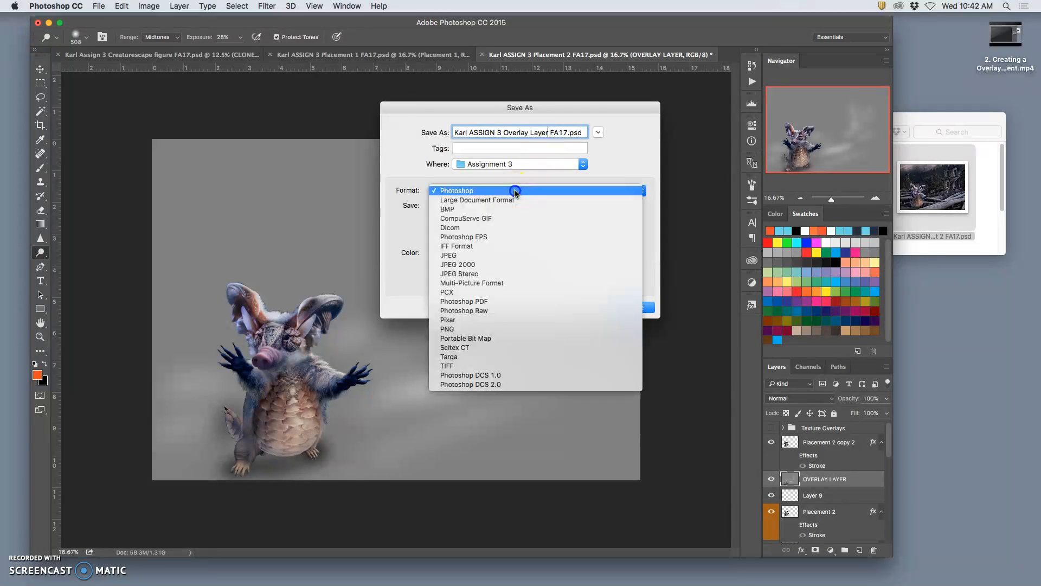
{"action": "left_click", "coordinate": [526, 171]}
{"action": "key", "text": "super+d"}
{"action": "left_click", "coordinate": [522, 186]}
{"action": "left_click", "coordinate": [475, 258]}
{"action": "left_click", "coordinate": [632, 307]}
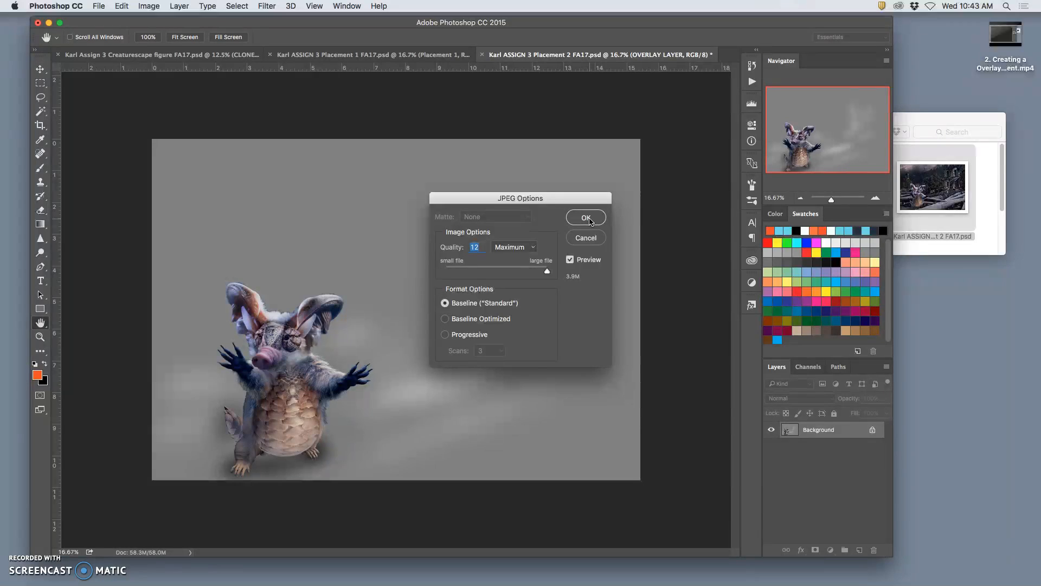
{"action": "left_click", "coordinate": [585, 218]}
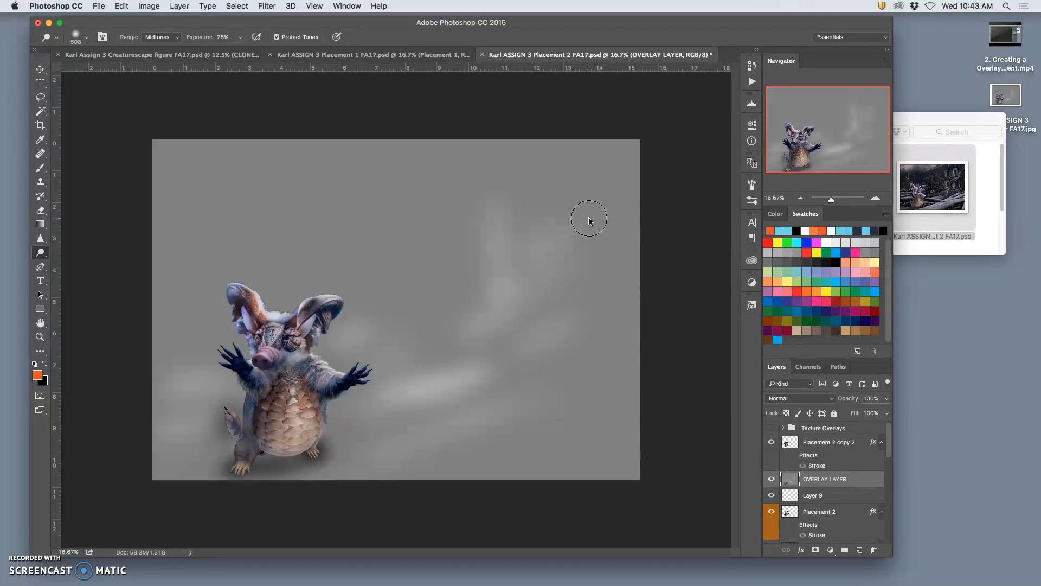
Return the OVERLAY LAYER to Overlay blending, with Placement 2 copy 2 hidden and the Texture Overlays group shown
{"action": "mouse_move", "coordinate": [586, 217]}
{"action": "left_mouse_down"}
{"action": "mouse_move", "coordinate": [300, 266]}
{"action": "mouse_move", "coordinate": [306, 257]}
{"action": "mouse_move", "coordinate": [301, 264]}
{"action": "mouse_move", "coordinate": [459, 275]}
{"action": "mouse_move", "coordinate": [300, 281]}
{"action": "mouse_move", "coordinate": [418, 280]}
{"action": "left_mouse_up"}
{"action": "mouse_move", "coordinate": [417, 280]}
{"action": "left_mouse_down"}
{"action": "mouse_move", "coordinate": [273, 258]}
{"action": "mouse_move", "coordinate": [244, 181]}
{"action": "mouse_move", "coordinate": [373, 222]}
{"action": "mouse_move", "coordinate": [398, 247]}
{"action": "mouse_move", "coordinate": [352, 245]}
{"action": "mouse_move", "coordinate": [344, 257]}
{"action": "mouse_move", "coordinate": [444, 264]}
{"action": "mouse_move", "coordinate": [402, 274]}
{"action": "mouse_move", "coordinate": [427, 286]}
{"action": "left_mouse_up"}
{"action": "left_click", "coordinate": [771, 442]}
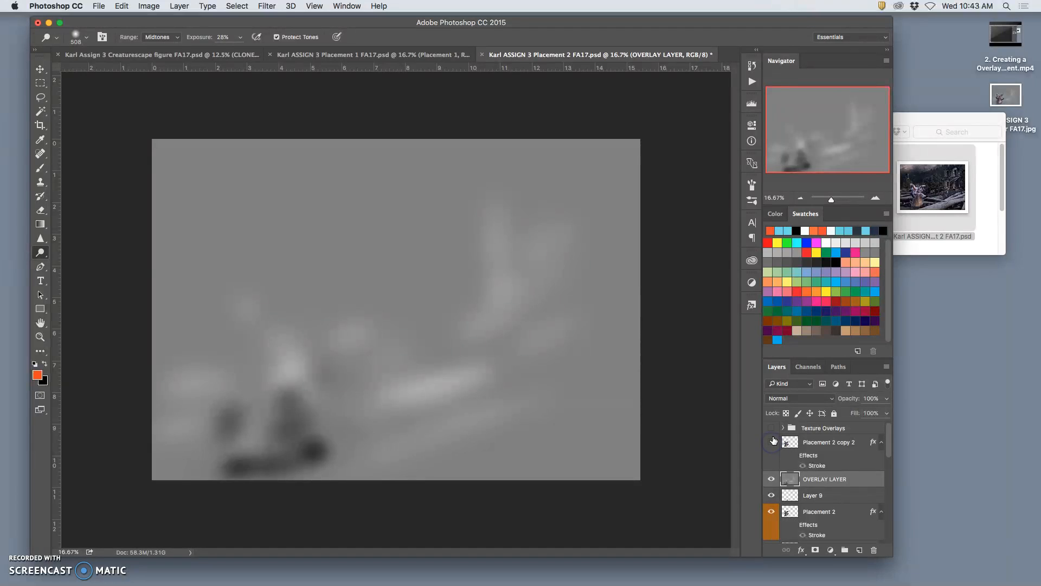
{"action": "left_click", "coordinate": [772, 429]}
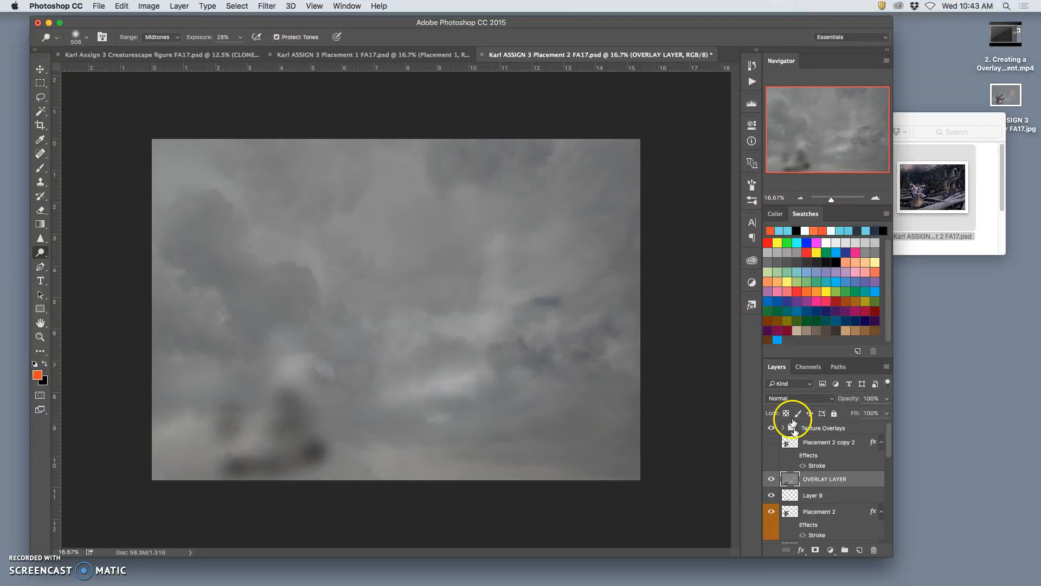
{"action": "left_click", "coordinate": [795, 399]}
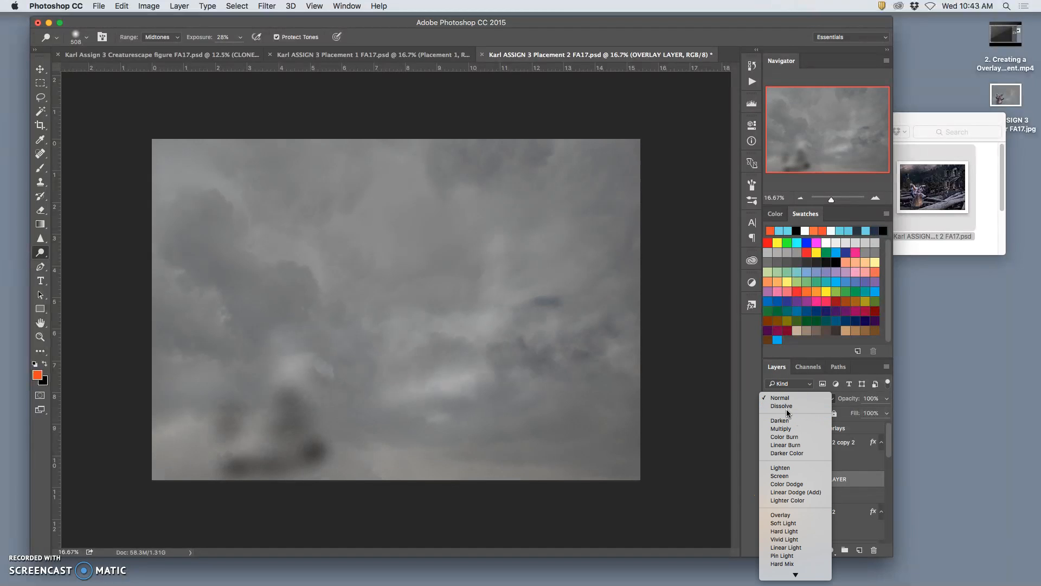
{"action": "left_click", "coordinate": [808, 514]}
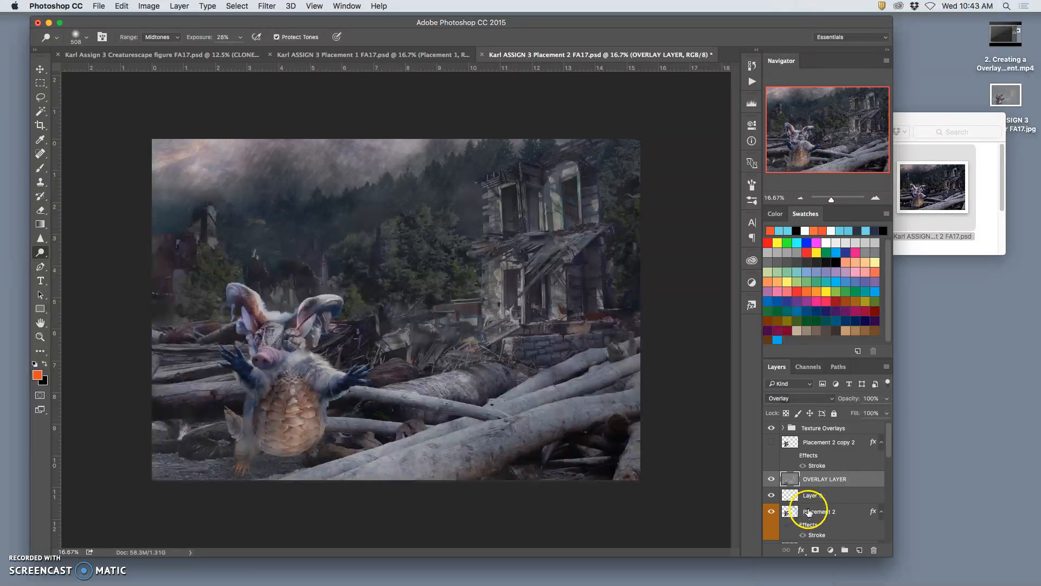
Compare the composition with and without the Texture Overlays group
{"action": "left_click", "coordinate": [772, 429]}
{"action": "left_click", "coordinate": [771, 428]}
{"action": "left_click", "coordinate": [772, 428]}
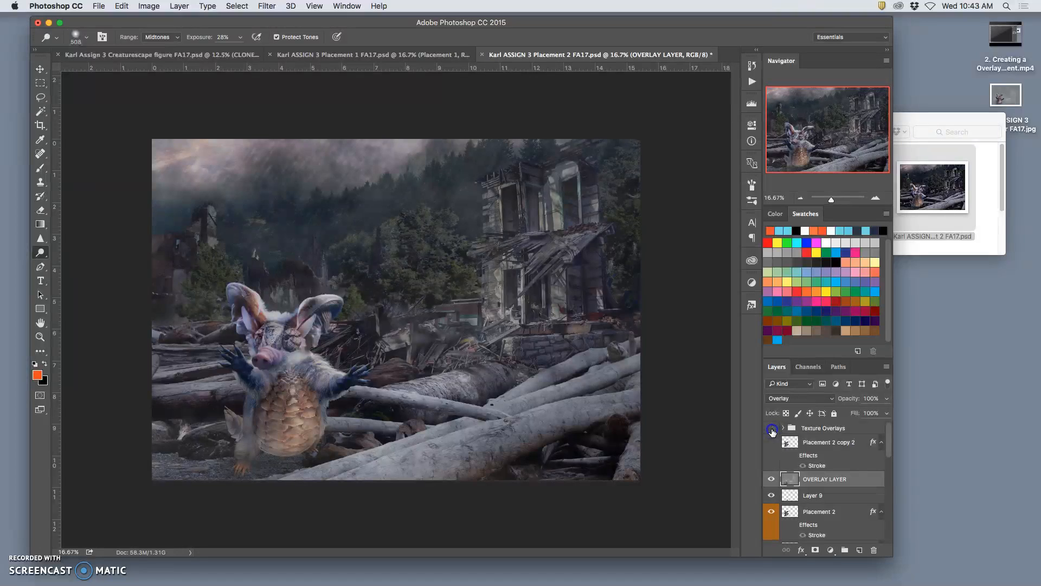
{"action": "left_click", "coordinate": [771, 428]}
{"action": "left_click", "coordinate": [772, 428]}
Show the Placement 2 copy 2 layer again, switching it off and on to compare the creature with and without it
{"action": "left_click", "coordinate": [771, 443]}
{"action": "left_click", "coordinate": [771, 443]}
{"action": "left_click", "coordinate": [771, 443]}
{"action": "left_click", "coordinate": [771, 443]}
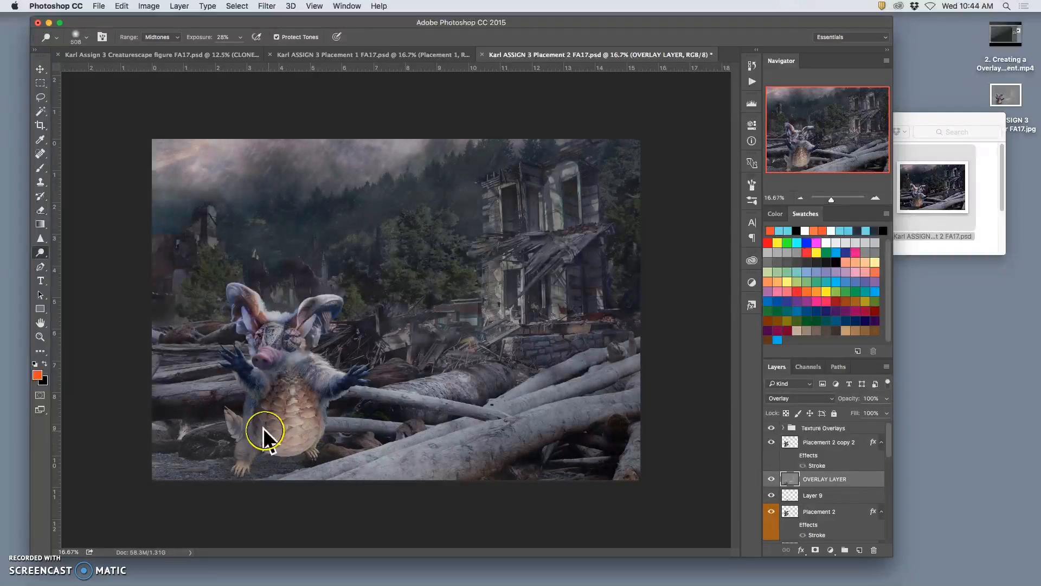
{"action": "left_click", "coordinate": [772, 443]}
{"action": "left_click", "coordinate": [772, 444]}
{"action": "left_click", "coordinate": [771, 443]}
{"action": "left_click", "coordinate": [771, 444]}
Reduce the opacity of the Placement 2 copy 2 layer to 28%
{"action": "left_click", "coordinate": [837, 440]}
{"action": "left_click", "coordinate": [887, 398]}
{"action": "left_click_drag", "start_coordinate": [874, 414], "coordinate": [861, 415]}
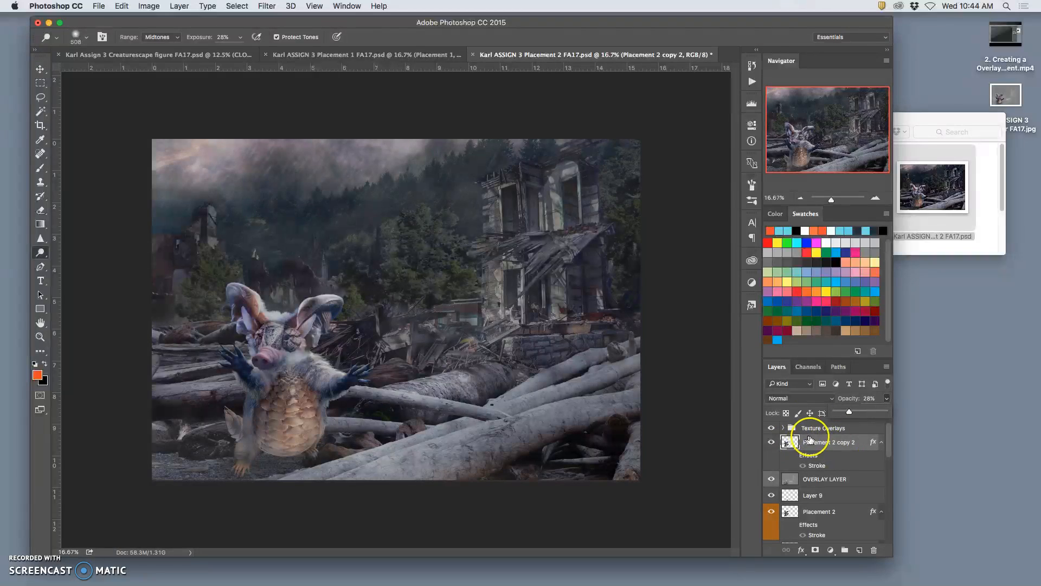
Darken the midtones of the Placement 2 copy 2 layer with a Levels adjustment, setting the midtone input to about 0.57
{"action": "left_click", "coordinate": [153, 6]}
{"action": "mouse_move", "coordinate": [165, 36]}
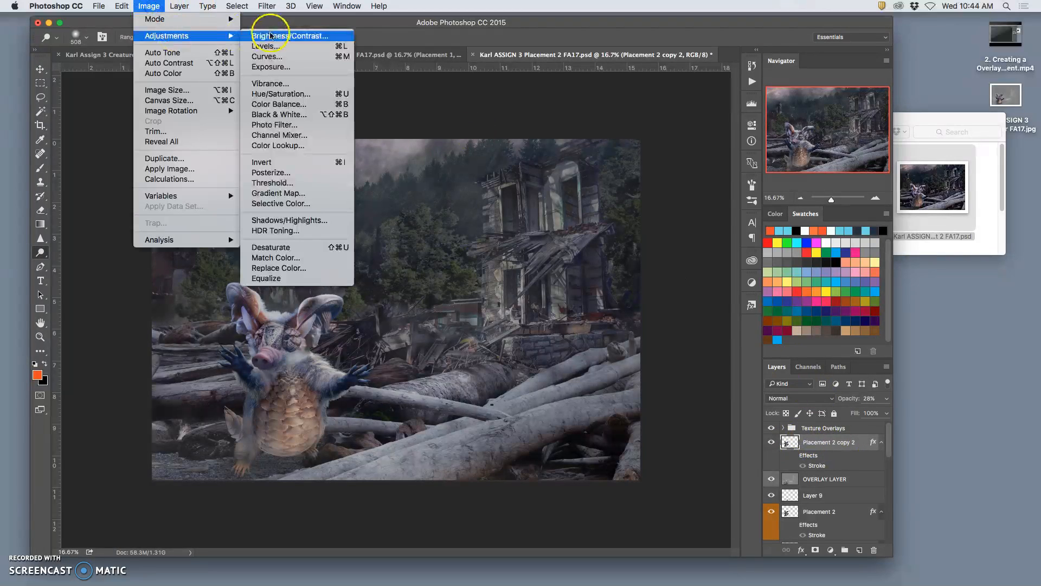
{"action": "left_click", "coordinate": [268, 46]}
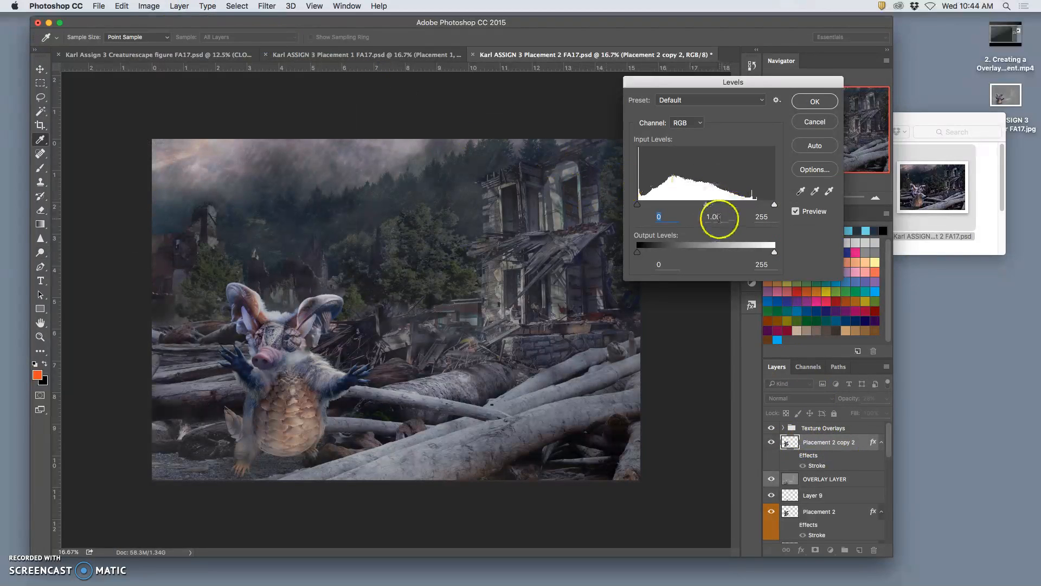
{"action": "left_click_drag", "start_coordinate": [706, 205], "coordinate": [729, 205]}
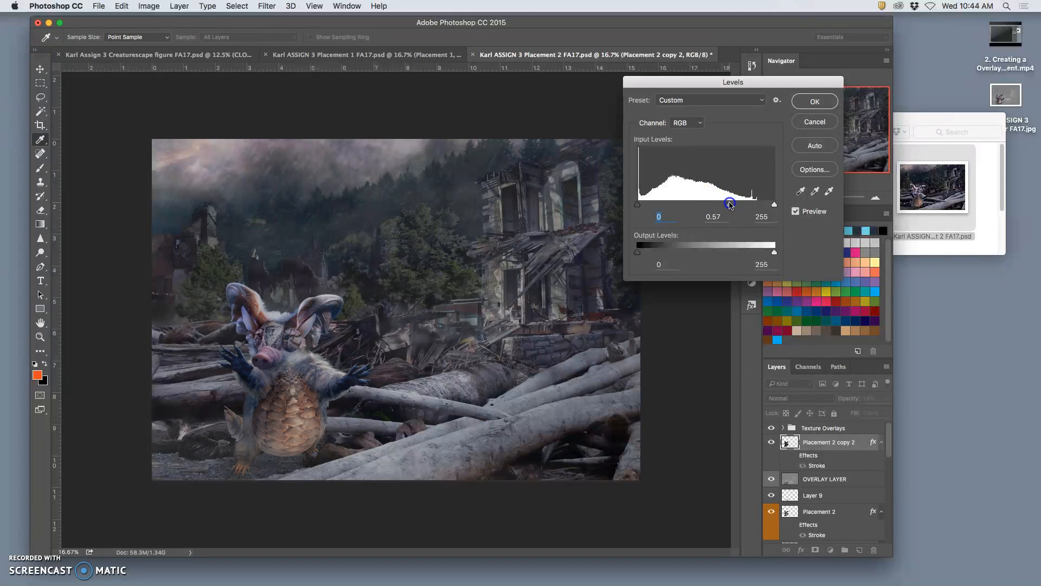
{"action": "left_click_drag", "start_coordinate": [730, 205], "coordinate": [729, 204]}
{"action": "left_click", "coordinate": [813, 103]}
{"action": "key", "text": "o"}
Fine-tune the darkened creature copy's layer opacity, settling on 28%
{"action": "left_click", "coordinate": [887, 400]}
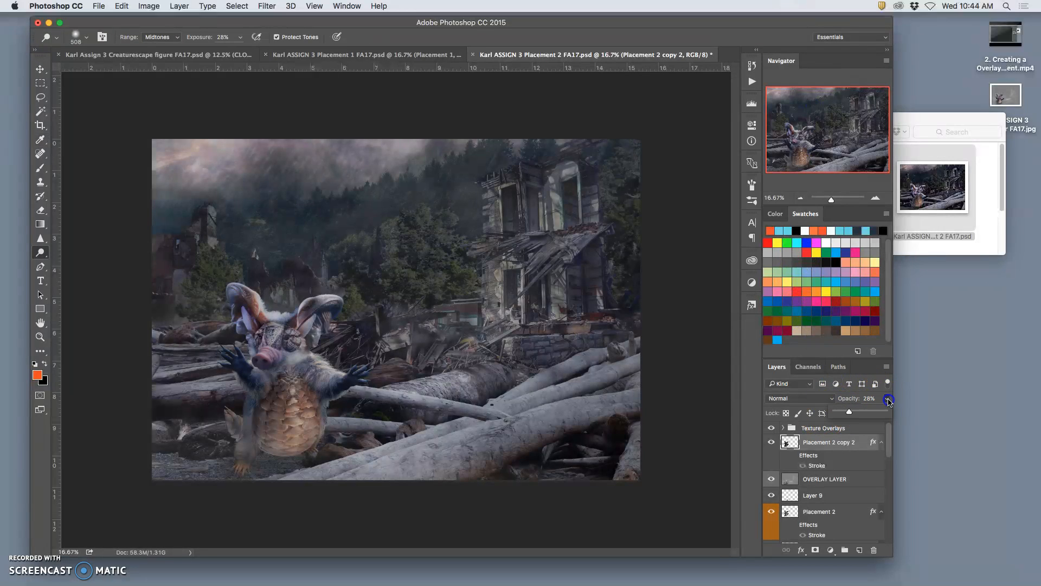
{"action": "mouse_move", "coordinate": [849, 412]}
{"action": "left_mouse_down"}
{"action": "mouse_move", "coordinate": [877, 412]}
{"action": "mouse_move", "coordinate": [849, 413]}
{"action": "left_mouse_up"}
{"action": "left_click_drag", "start_coordinate": [850, 413], "coordinate": [849, 413]}
{"action": "mouse_move", "coordinate": [525, 360]}
{"action": "left_mouse_down"}
{"action": "mouse_move", "coordinate": [543, 406]}
{"action": "mouse_move", "coordinate": [624, 396]}
{"action": "left_mouse_up"}
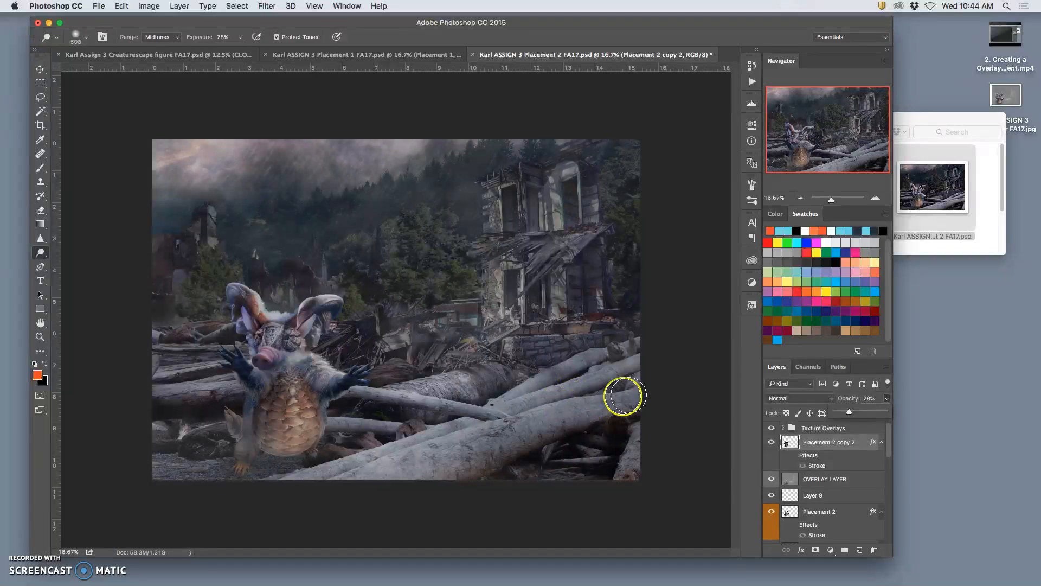
Adjust the yellow-blue balance of the creature copy's shadows with Color Balance and compare before and after
{"action": "left_click", "coordinate": [142, 6]}
{"action": "mouse_move", "coordinate": [179, 36]}
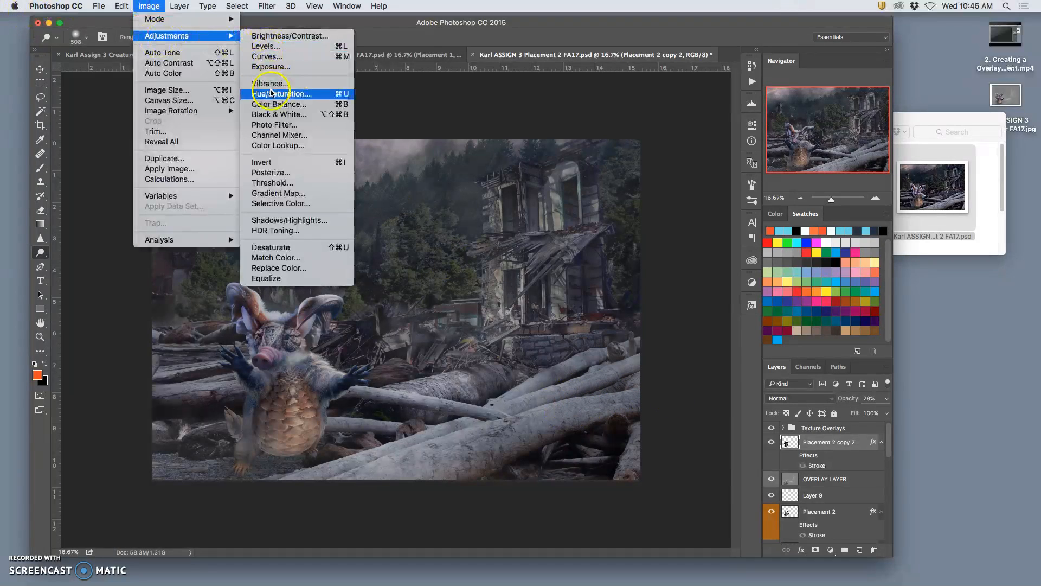
{"action": "left_click", "coordinate": [278, 103]}
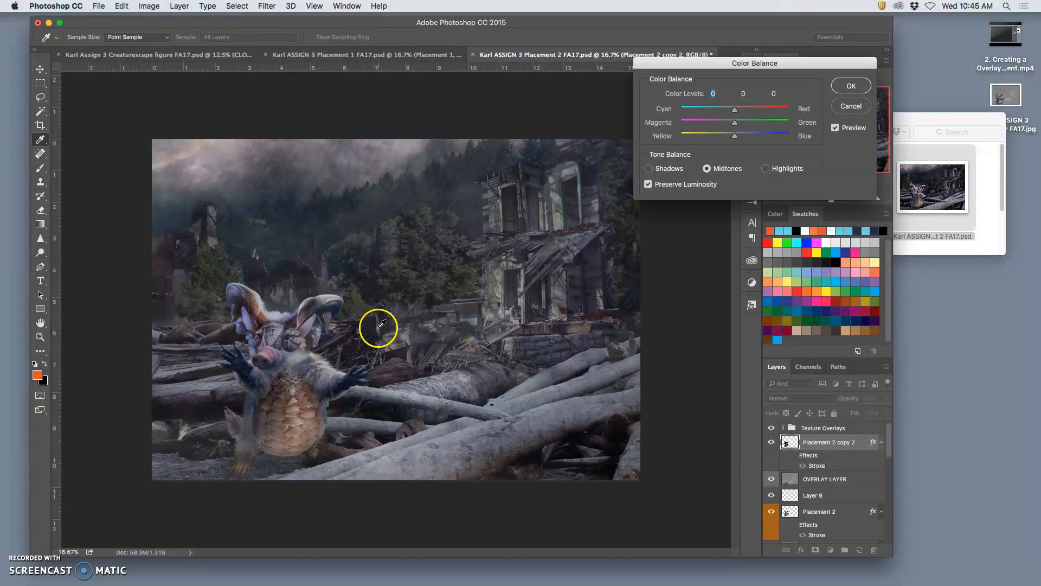
{"action": "left_click", "coordinate": [649, 169]}
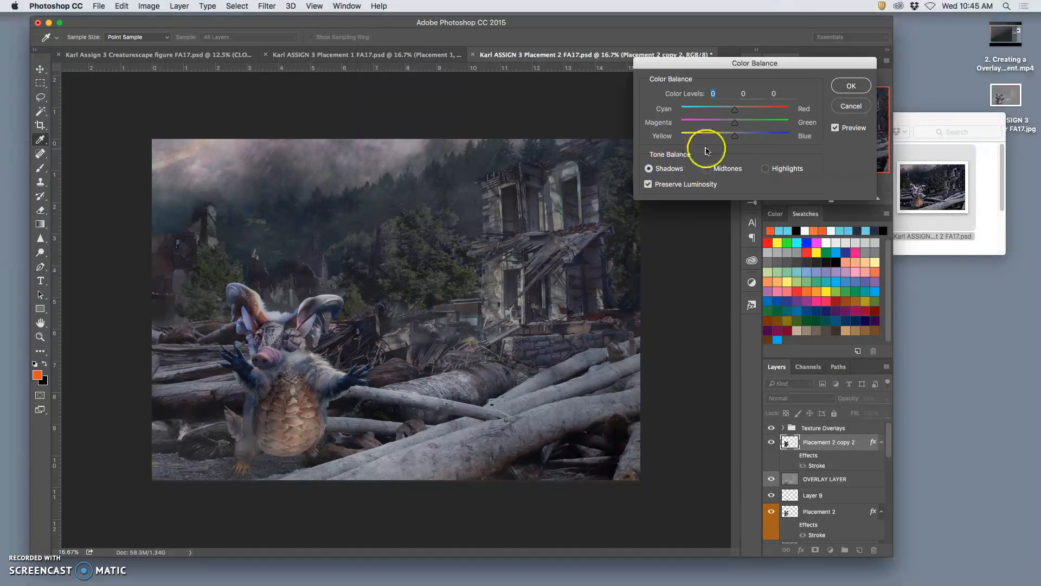
{"action": "left_click_drag", "start_coordinate": [713, 139], "coordinate": [719, 139]}
{"action": "left_click", "coordinate": [850, 86]}
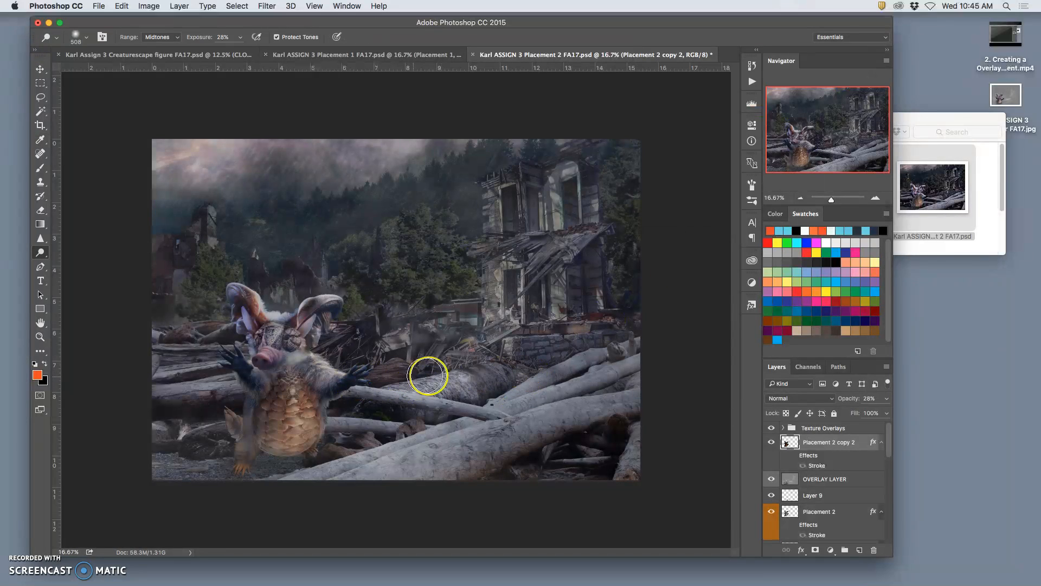
{"action": "key", "text": "super+z"}
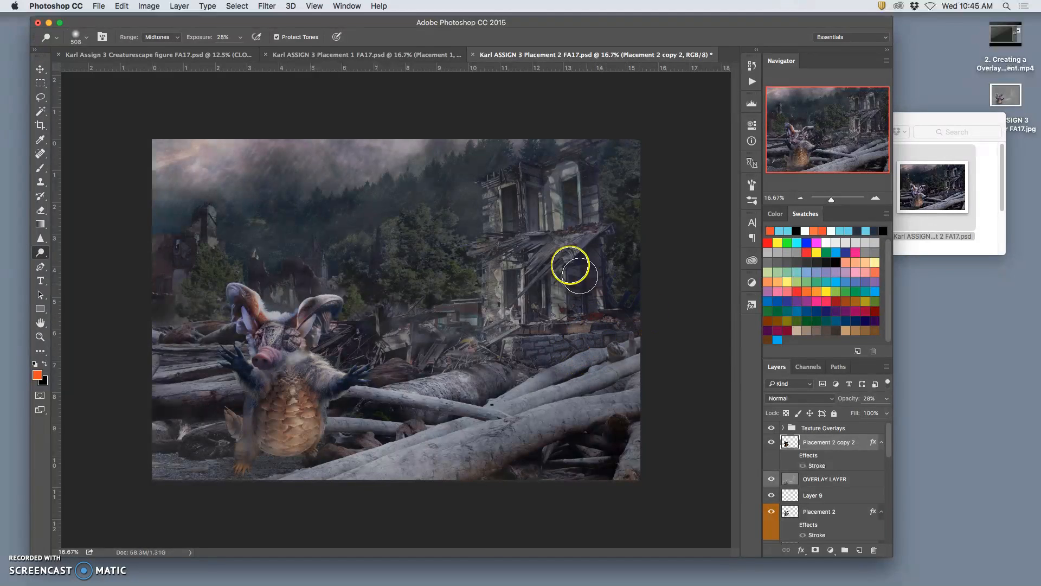
Desaturate the Placement 2 copy 2 layer with Hue/Saturation, setting Saturation to -57
{"action": "left_click", "coordinate": [149, 5]}
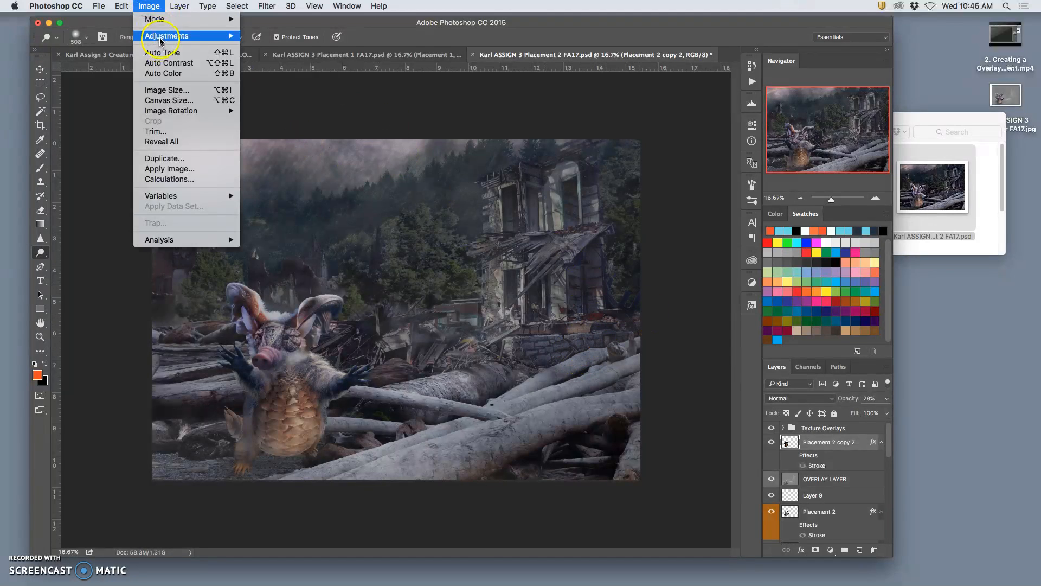
{"action": "mouse_move", "coordinate": [168, 36]}
{"action": "left_click", "coordinate": [297, 97]}
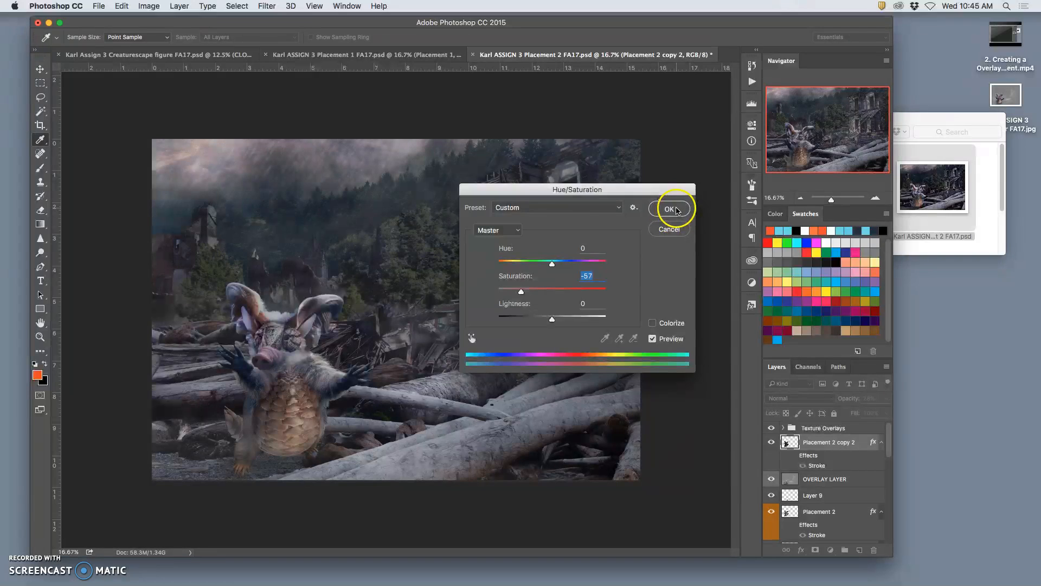
{"action": "left_click", "coordinate": [671, 209]}
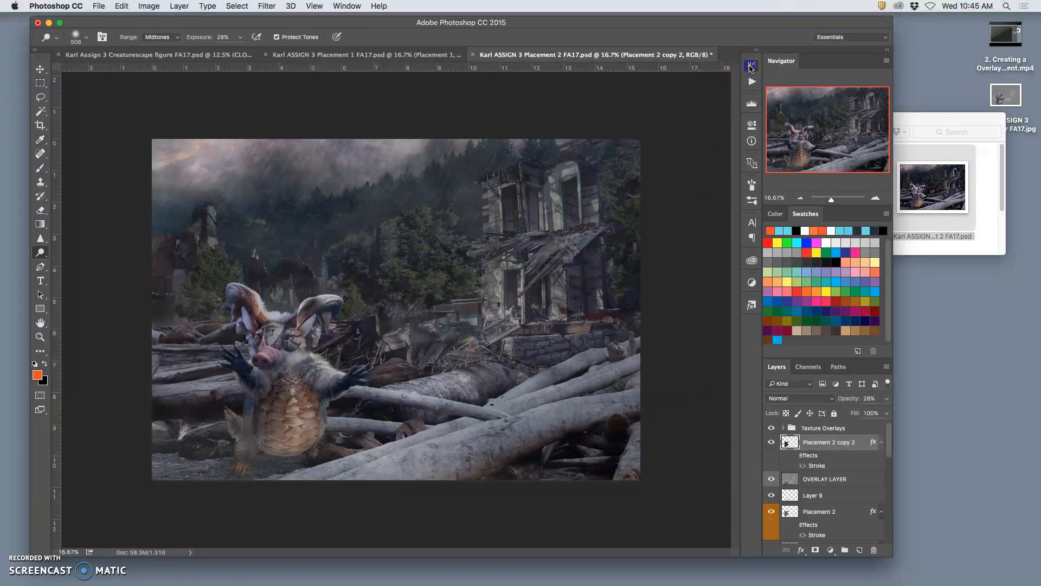
Step back through the recent history states to compare the edits, returning to the Hue/Saturation state
{"action": "left_click", "coordinate": [751, 66]}
{"action": "left_click", "coordinate": [676, 427]}
{"action": "left_click", "coordinate": [678, 415]}
{"action": "left_click", "coordinate": [678, 389]}
{"action": "left_click", "coordinate": [675, 365]}
{"action": "left_click", "coordinate": [677, 378]}
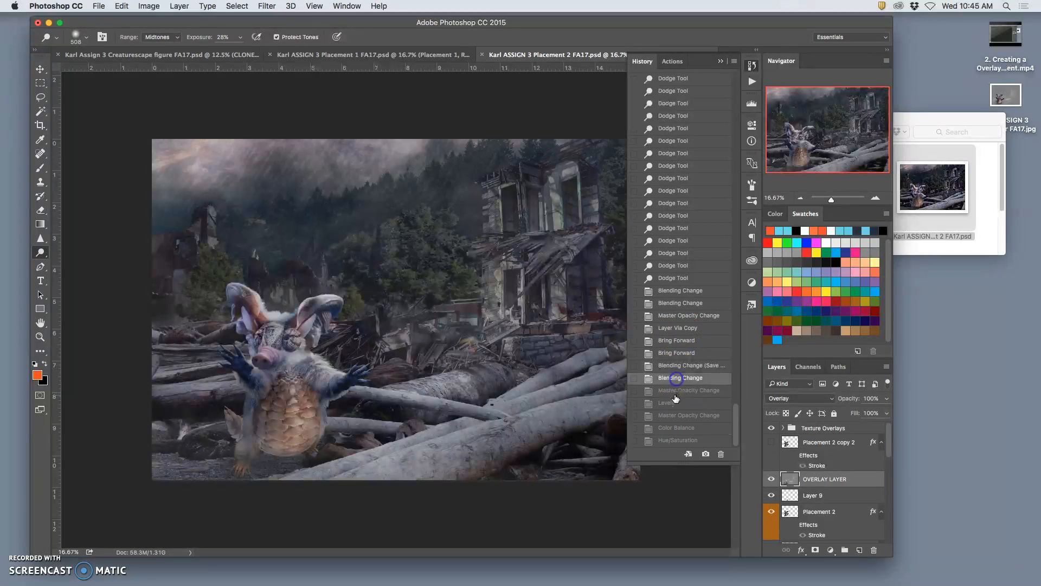
{"action": "left_click", "coordinate": [673, 390]}
{"action": "left_click", "coordinate": [673, 402]}
{"action": "left_click", "coordinate": [672, 415]}
{"action": "left_click", "coordinate": [668, 427]}
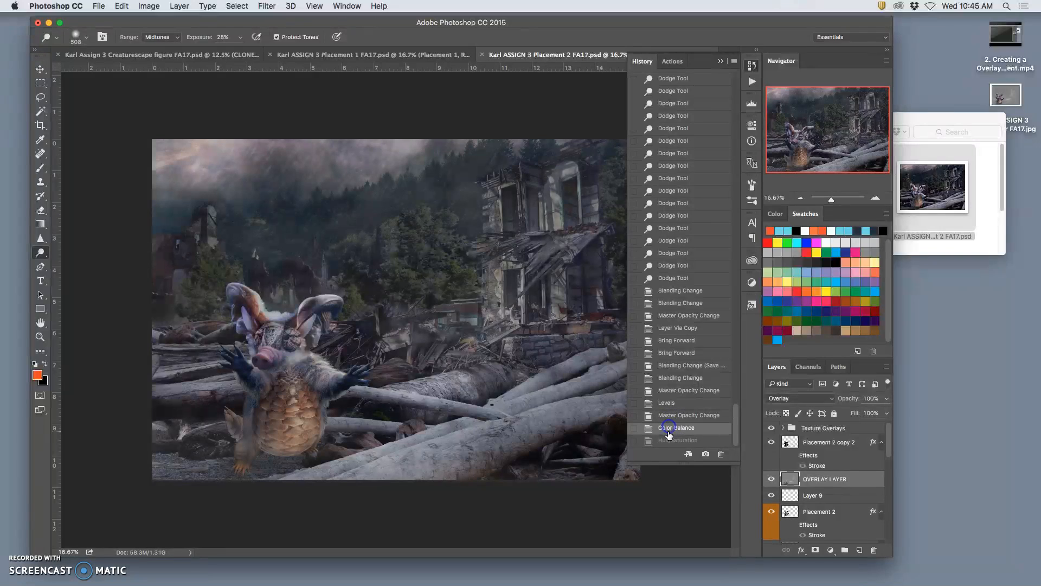
{"action": "left_click", "coordinate": [669, 440]}
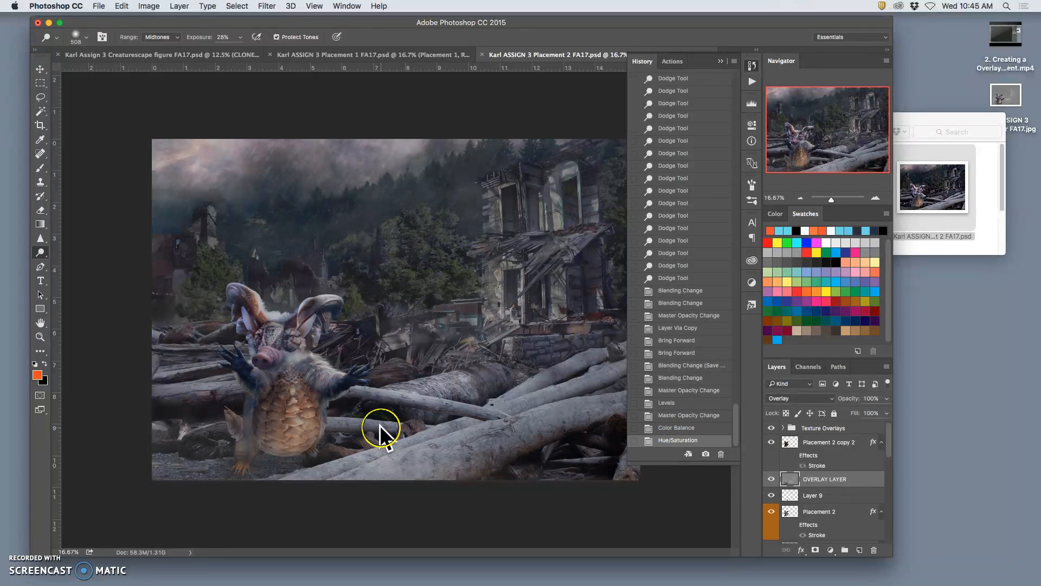
Compare the scene with and without the OVERLAY LAYER
{"action": "left_click", "coordinate": [720, 63]}
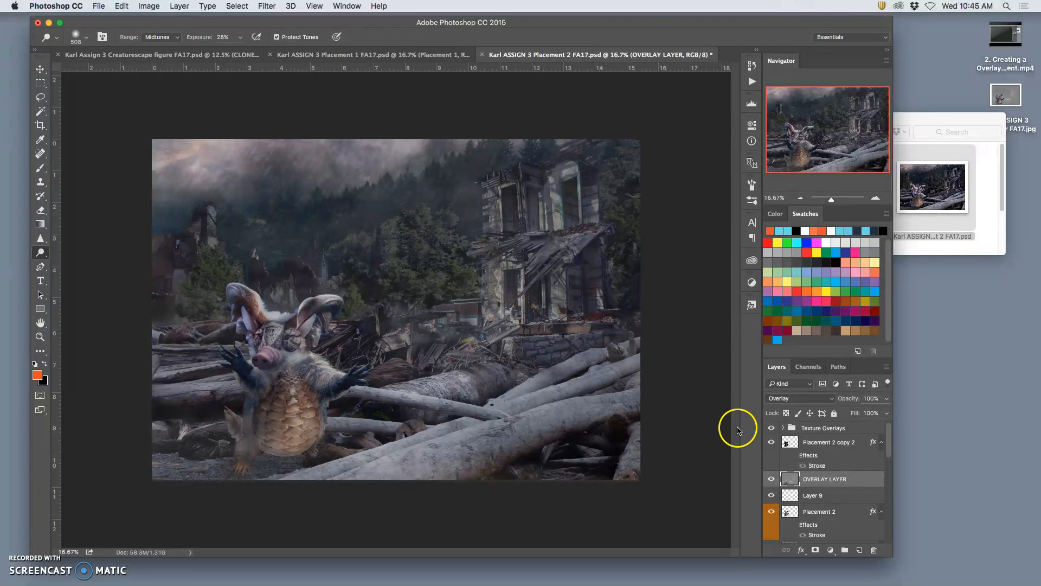
{"action": "left_click", "coordinate": [770, 479]}
{"action": "left_click", "coordinate": [772, 479]}
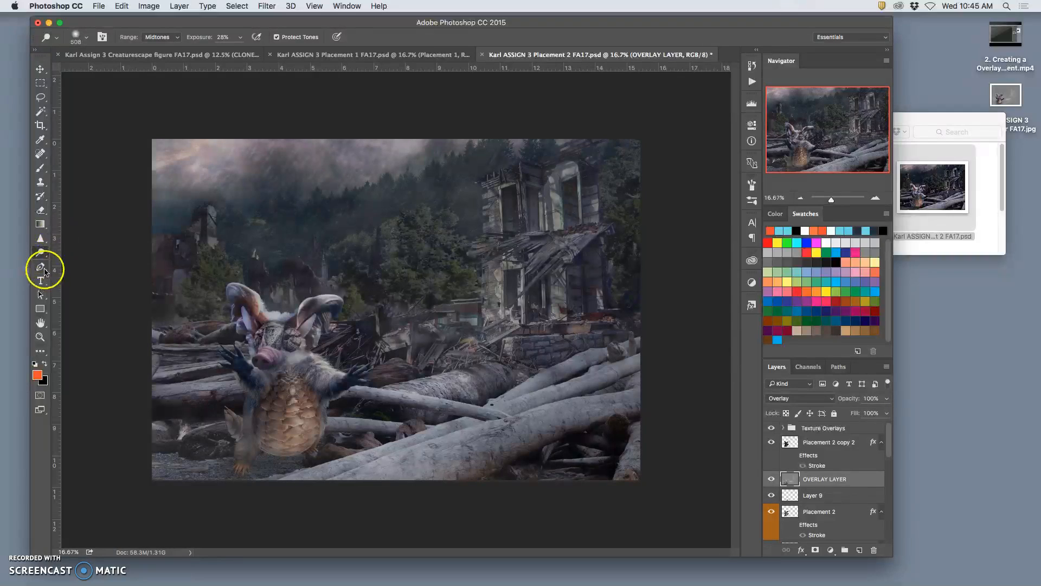
Darken the highlights with the Burn tool set to the Highlights range, including the creature's body and base on Placement 2 copy 2
{"action": "left_click_drag", "start_coordinate": [42, 255], "coordinate": [76, 264]}
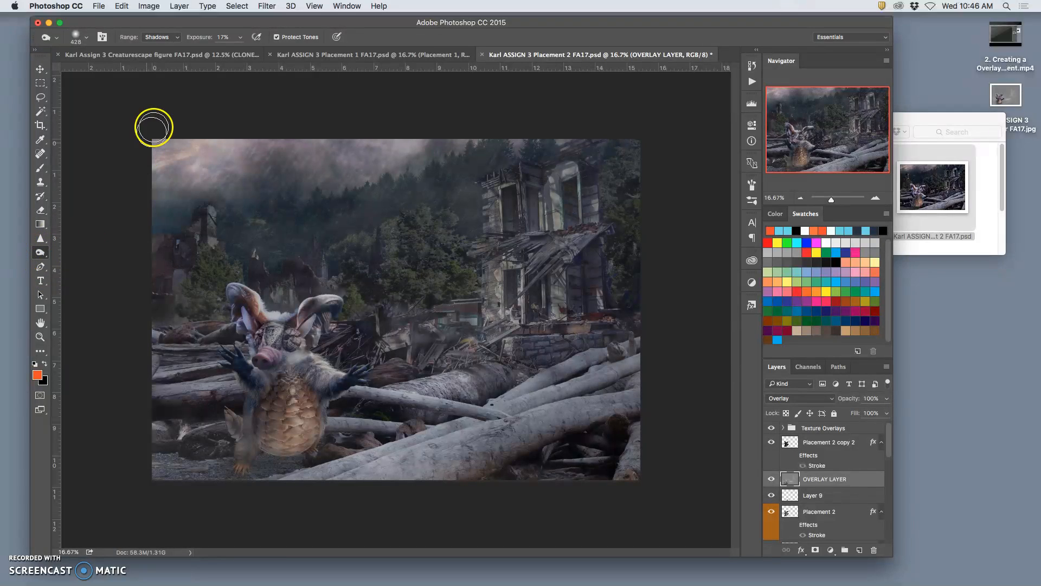
{"action": "left_click", "coordinate": [164, 38]}
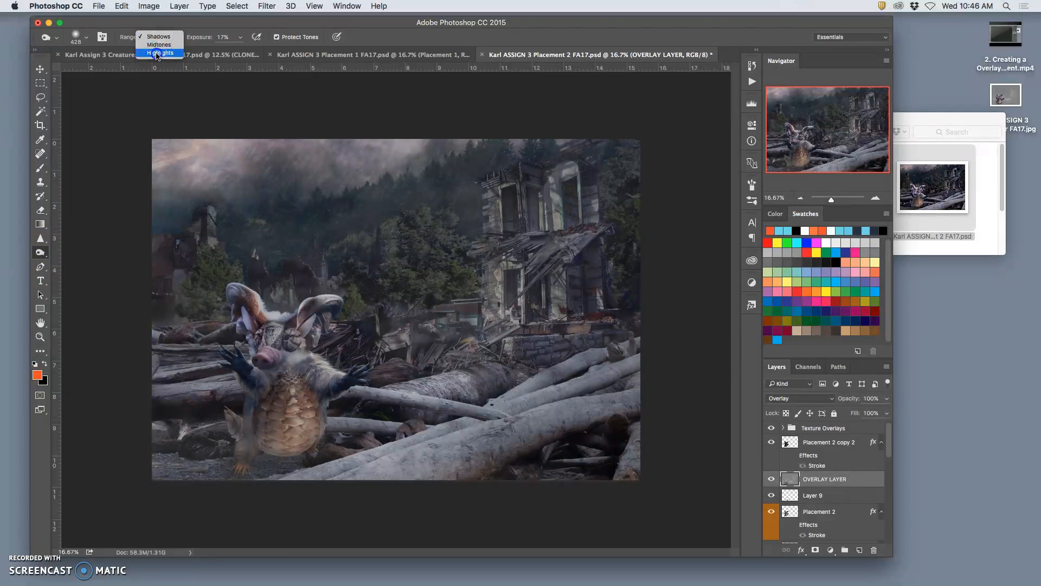
{"action": "left_click", "coordinate": [156, 53]}
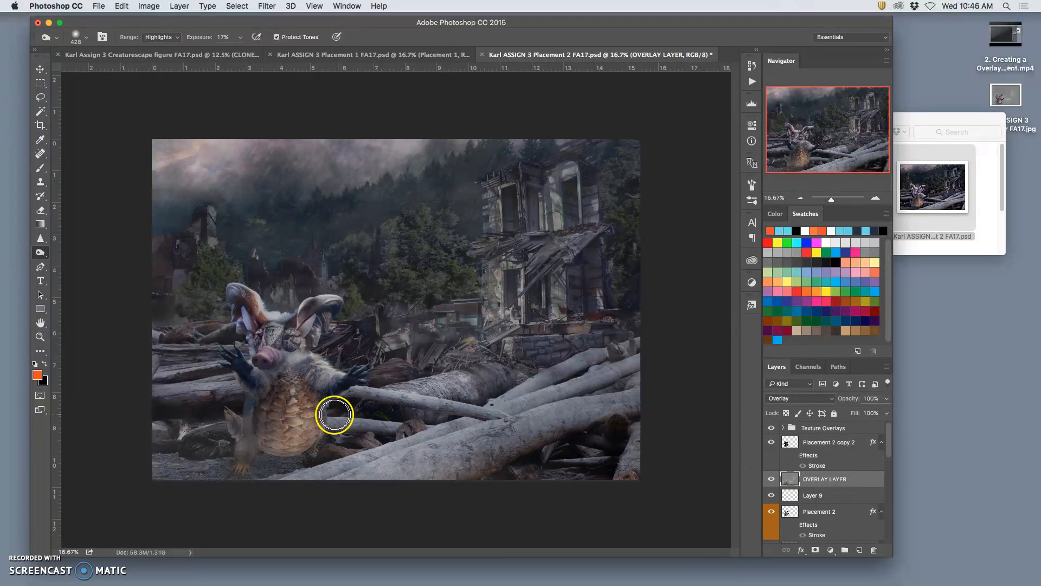
{"action": "left_click", "coordinate": [817, 444]}
{"action": "left_click", "coordinate": [298, 398]}
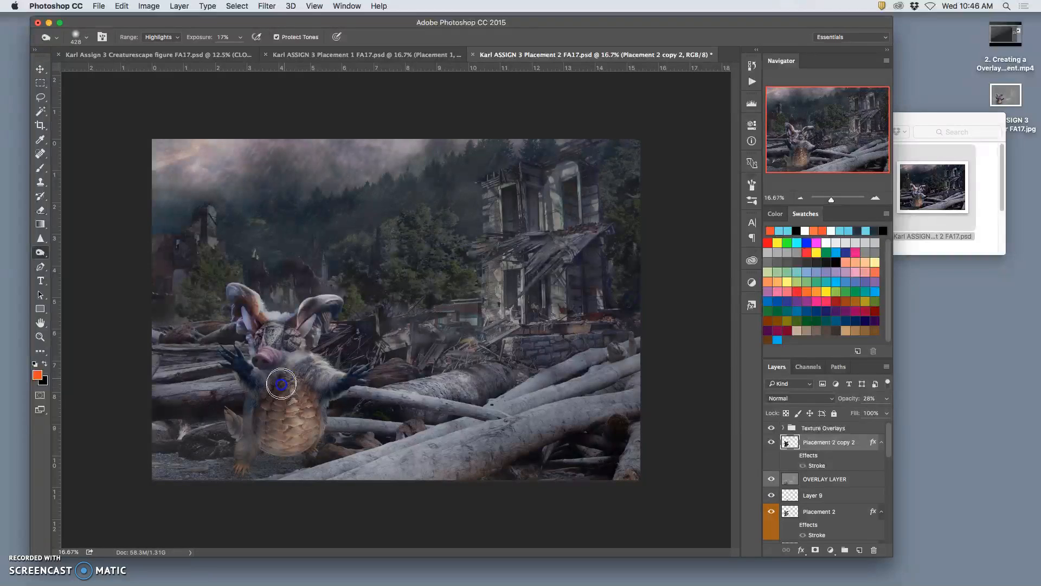
{"action": "left_click", "coordinate": [255, 417]}
{"action": "left_click_drag", "start_coordinate": [266, 427], "coordinate": [277, 419]}
{"action": "mouse_move", "coordinate": [277, 470]}
{"action": "left_mouse_down"}
{"action": "mouse_move", "coordinate": [260, 469]}
{"action": "mouse_move", "coordinate": [311, 461]}
{"action": "left_mouse_up"}
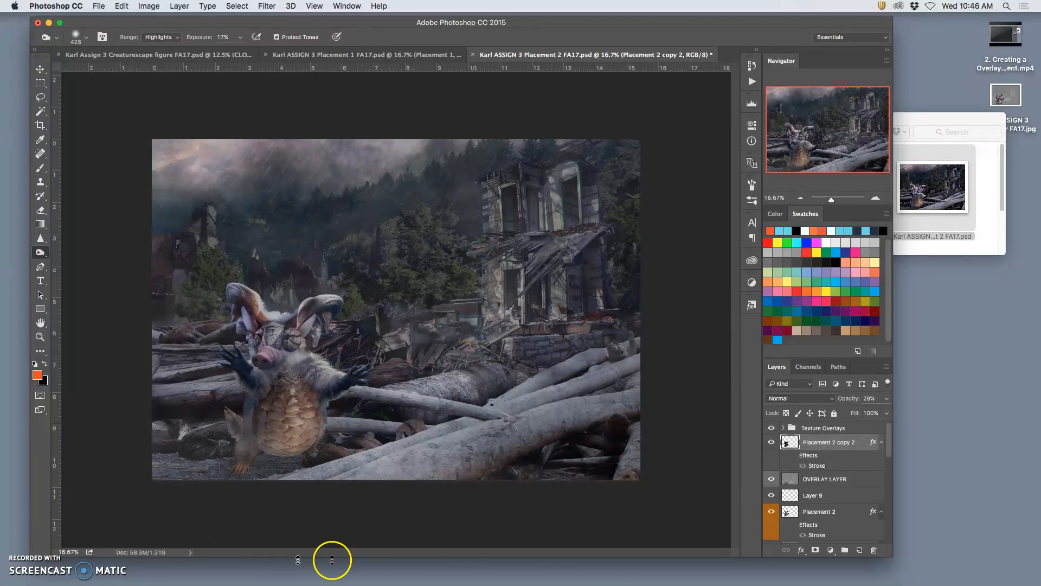
Compare the first and latest Burn Tool history states, returning to the latest one
{"action": "left_click", "coordinate": [751, 66]}
{"action": "scroll", "coordinate": [697, 244], "scroll_direction": "up", "scroll_amount": 10}
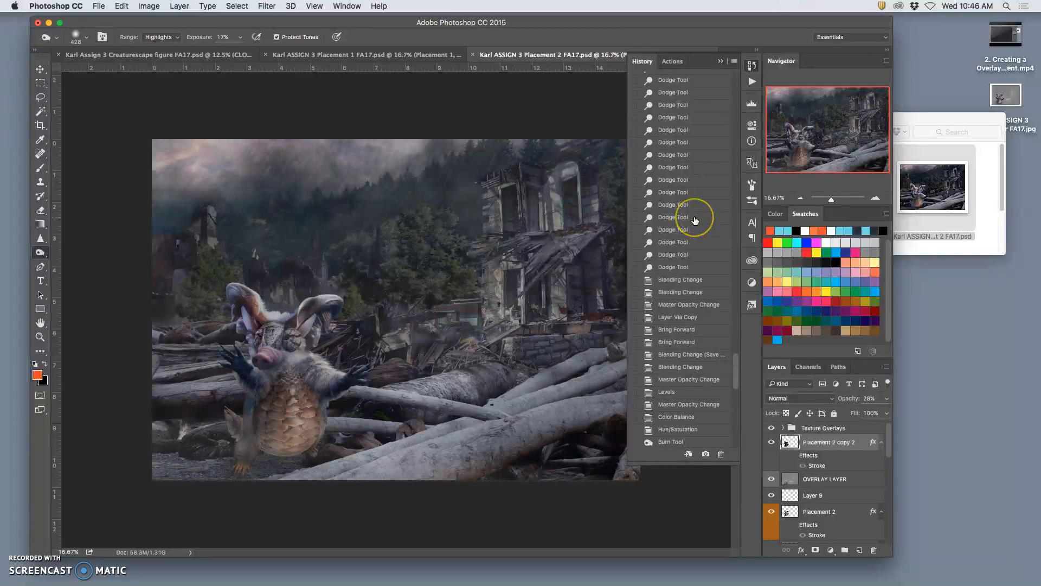
{"action": "left_click", "coordinate": [683, 401]}
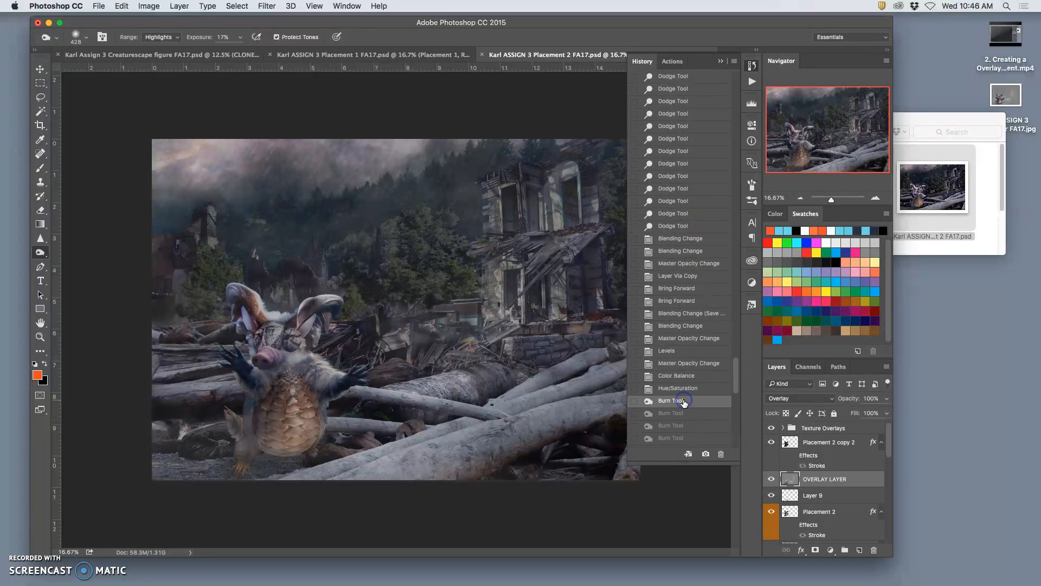
{"action": "scroll", "coordinate": [685, 409], "scroll_direction": "down", "scroll_amount": 10}
{"action": "left_click", "coordinate": [678, 441]}
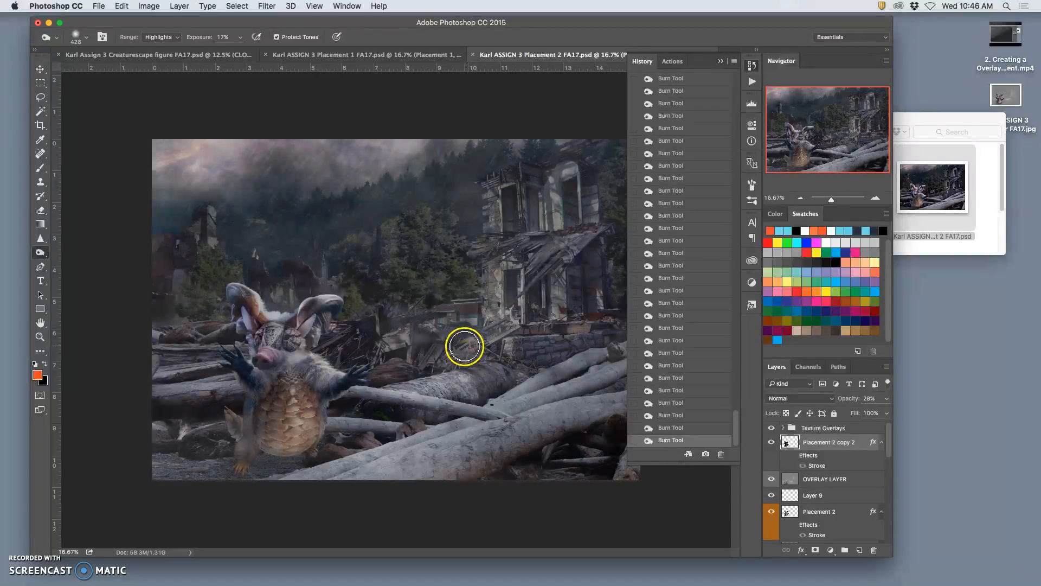
Examine the burned shading on the creature's face, arms and scaled belly up close
{"action": "key", "text": "super+equal"}
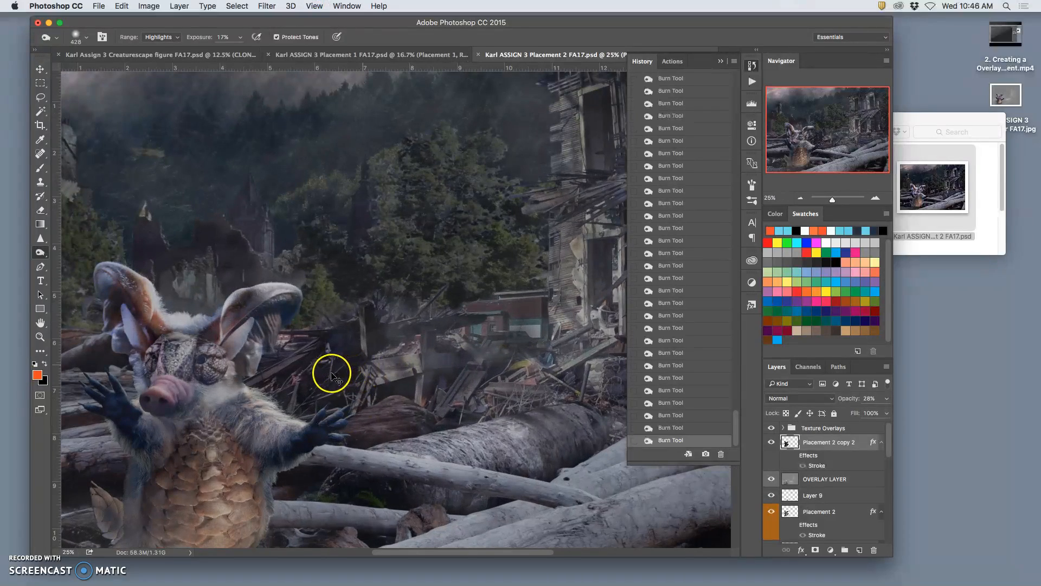
{"action": "key", "text": "super+equal"}
{"action": "scroll", "coordinate": [328, 372], "scroll_direction": "left", "scroll_amount": 5}
{"action": "key", "text": "super+equal"}
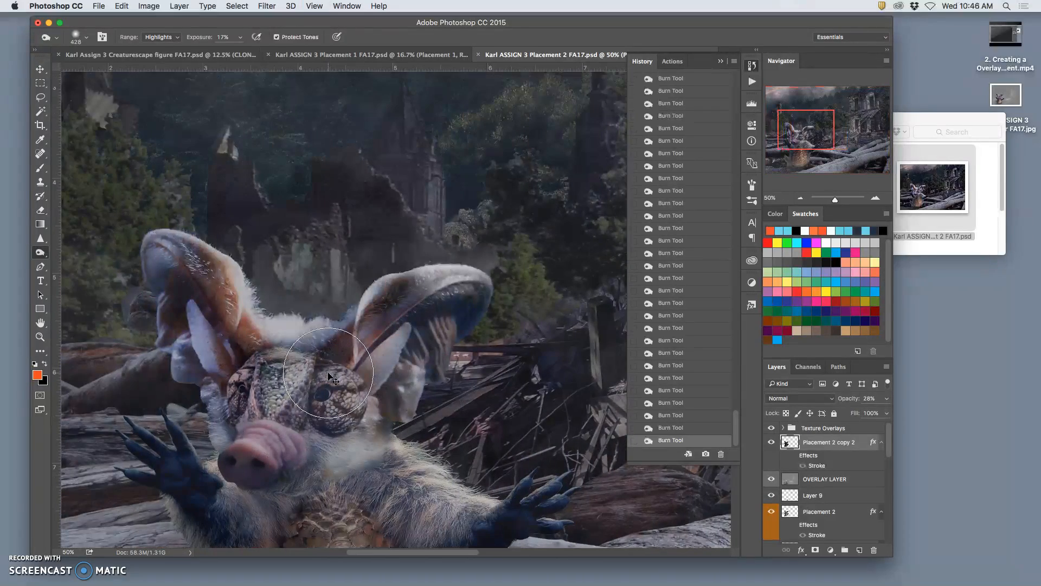
{"action": "key", "text": "super+equal"}
{"action": "scroll", "coordinate": [352, 303], "scroll_direction": "down", "scroll_amount": 10}
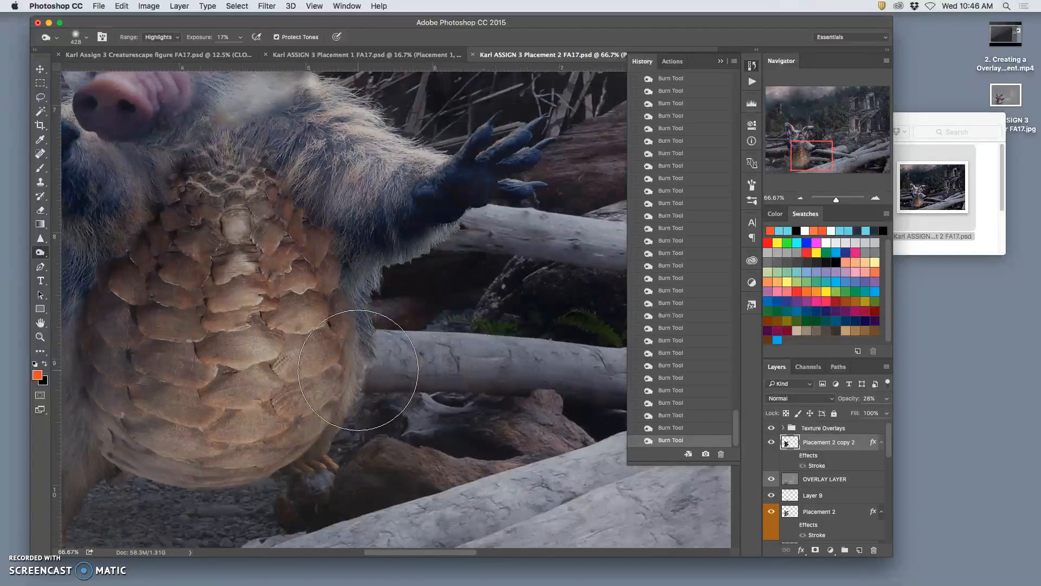
{"action": "scroll", "coordinate": [385, 184], "scroll_direction": "up", "scroll_amount": 5}
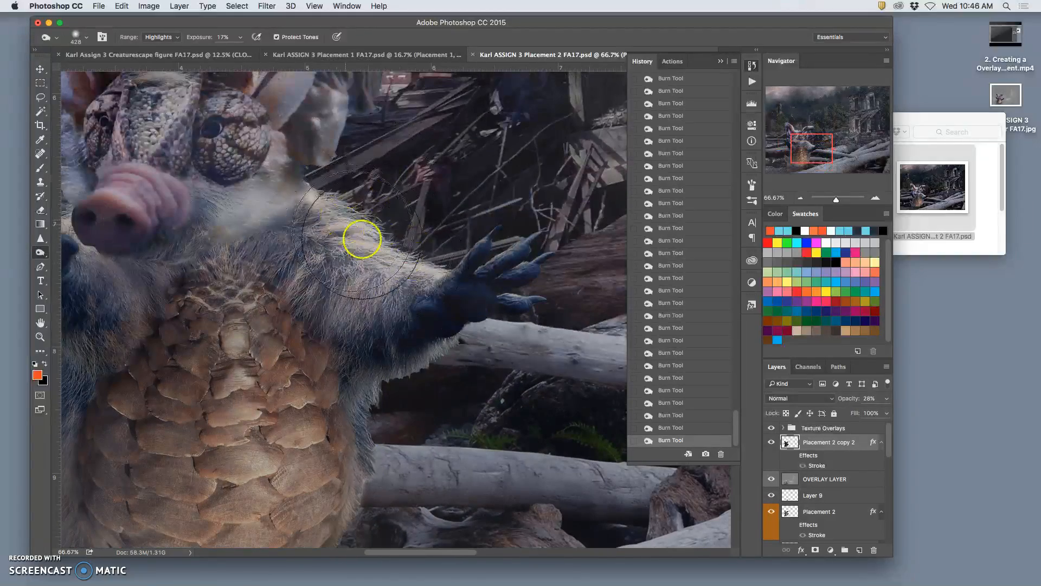
{"action": "scroll", "coordinate": [433, 326], "scroll_direction": "up", "scroll_amount": 3}
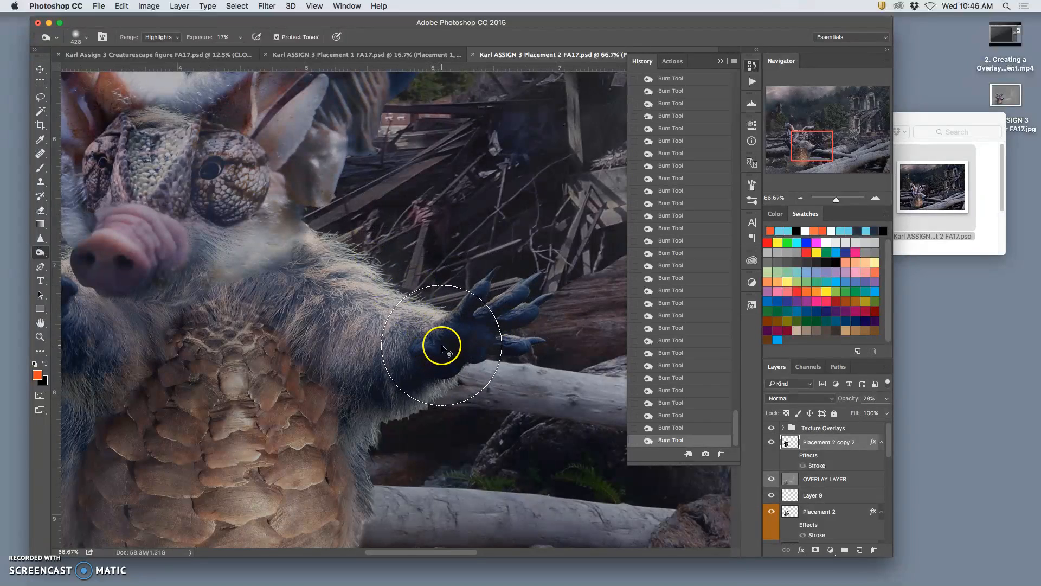
{"action": "key", "text": "super+minus"}
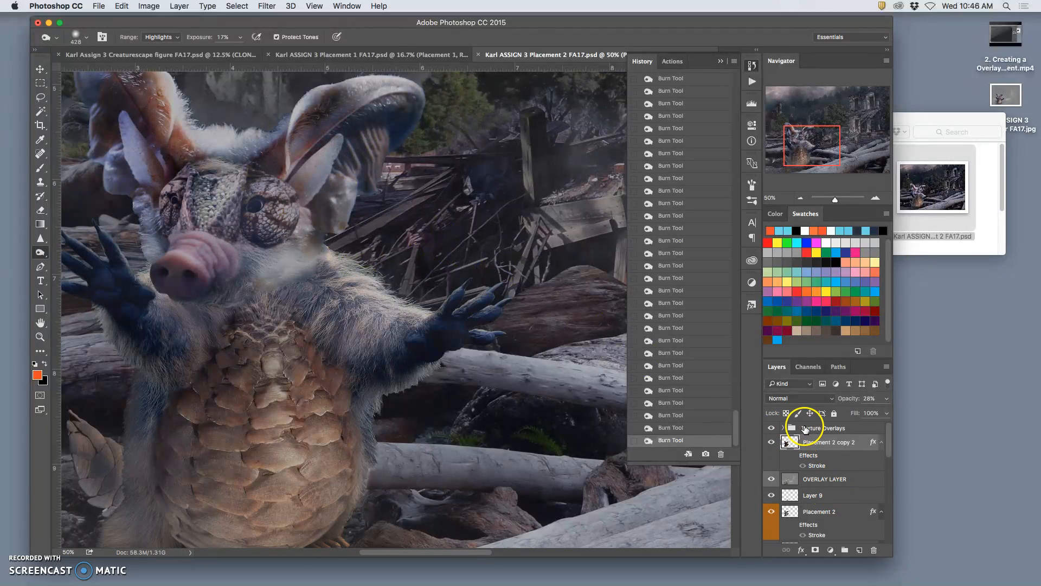
Move Layer 7 out of the Texture Overlays group to between Placement 2 copy 2 and OVERLAY LAYER
{"action": "left_click", "coordinate": [805, 428]}
{"action": "key", "text": "super+minus"}
{"action": "key", "text": "super+minus"}
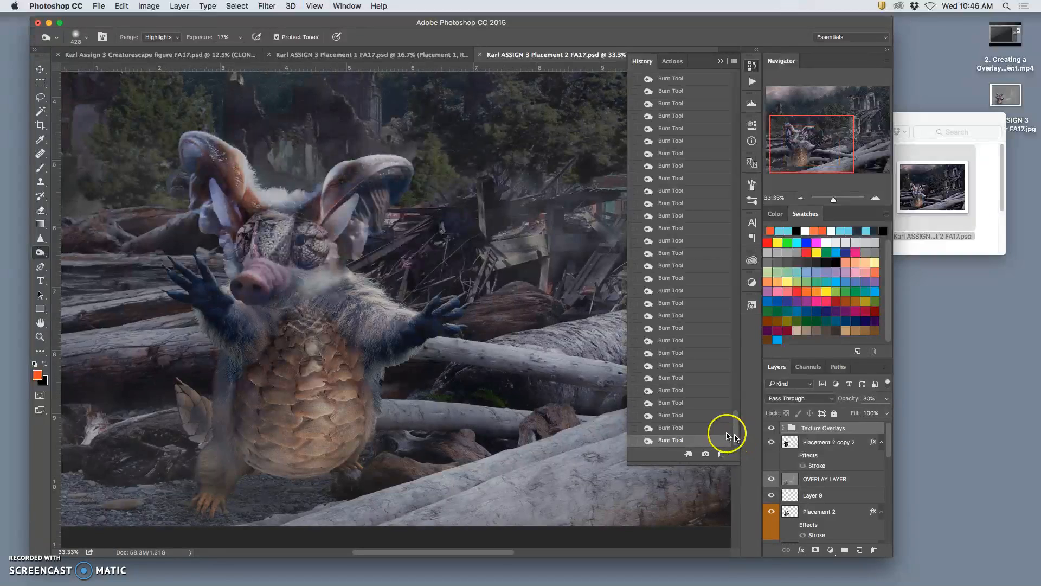
{"action": "key", "text": "super+minus"}
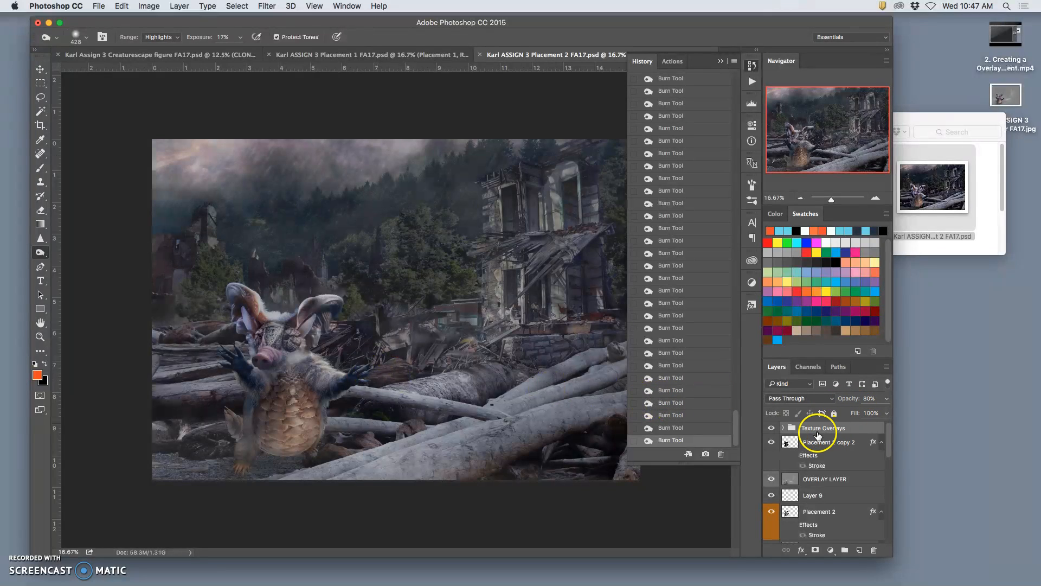
{"action": "left_click", "coordinate": [783, 429]}
{"action": "scroll", "coordinate": [830, 471], "scroll_direction": "down", "scroll_amount": 3}
{"action": "left_click_drag", "start_coordinate": [824, 472], "coordinate": [823, 508]}
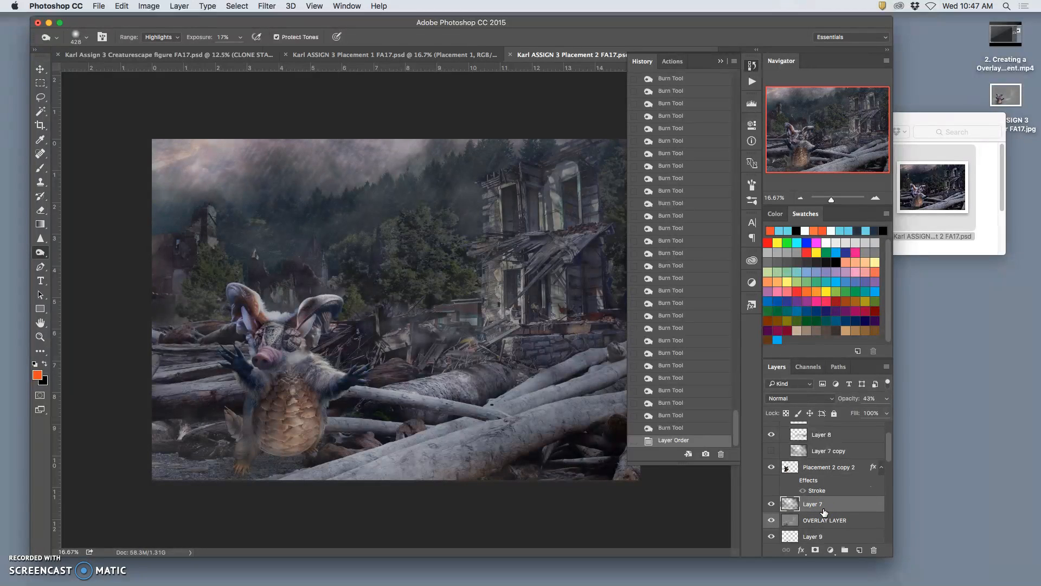
Raise Layer 7's opacity to 74% to strengthen the fog behind the creature
{"action": "key", "text": "super+plus"}
{"action": "key", "text": "super+plus"}
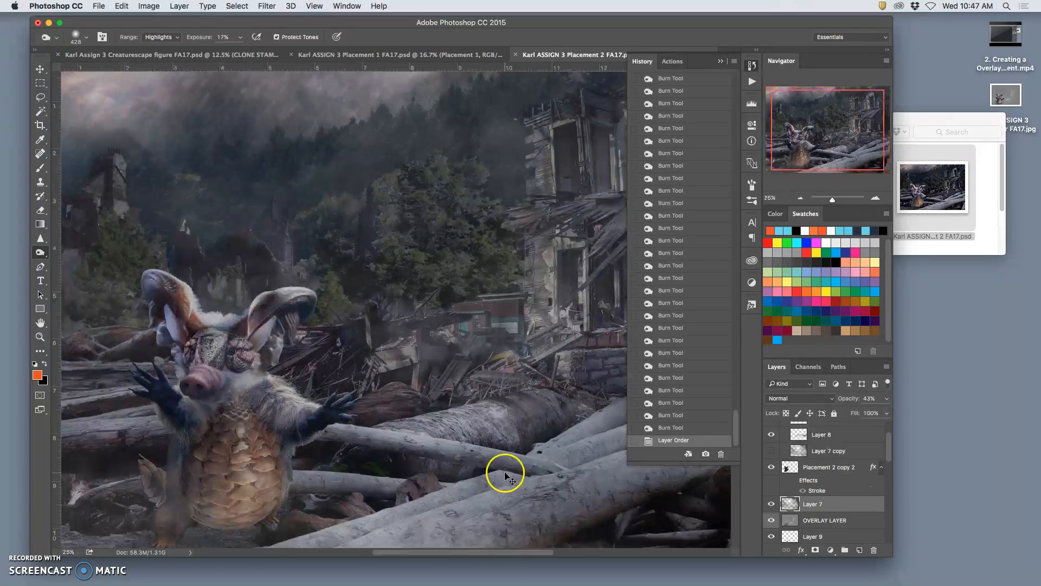
{"action": "scroll", "coordinate": [394, 456], "scroll_direction": "left", "scroll_amount": 2}
{"action": "scroll", "coordinate": [393, 456], "scroll_direction": "left", "scroll_amount": 3}
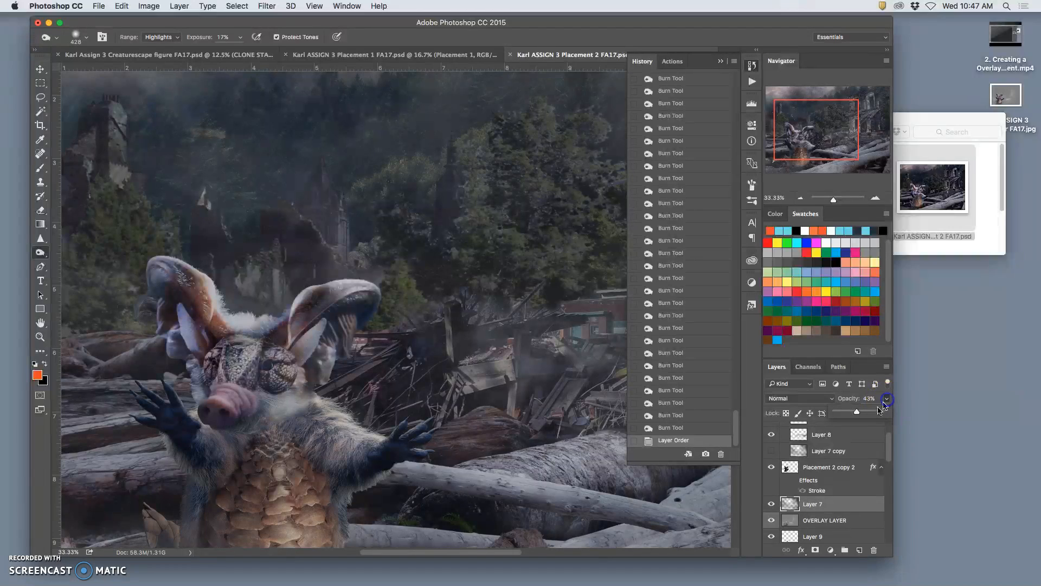
{"action": "left_click_drag", "start_coordinate": [856, 414], "coordinate": [873, 411]}
{"action": "key", "text": "super+minus"}
{"action": "key", "text": "super+minus"}
{"action": "key", "text": "super+minus"}
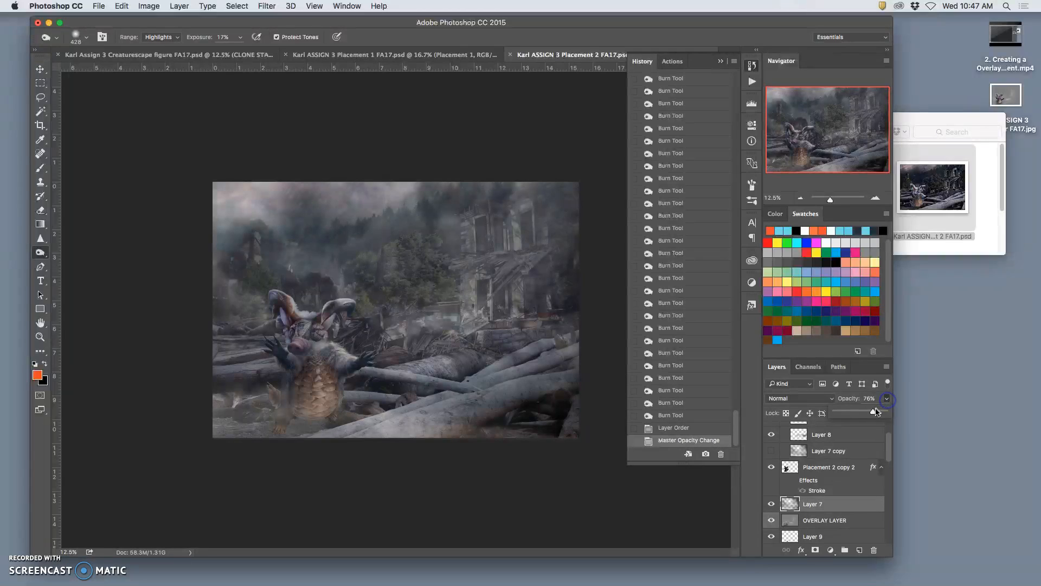
{"action": "left_click_drag", "start_coordinate": [864, 414], "coordinate": [872, 415]}
Erase Layer 7's fog over the foreground logs with a soft 2120 px Eraser at 72% opacity
{"action": "left_click", "coordinate": [40, 210]}
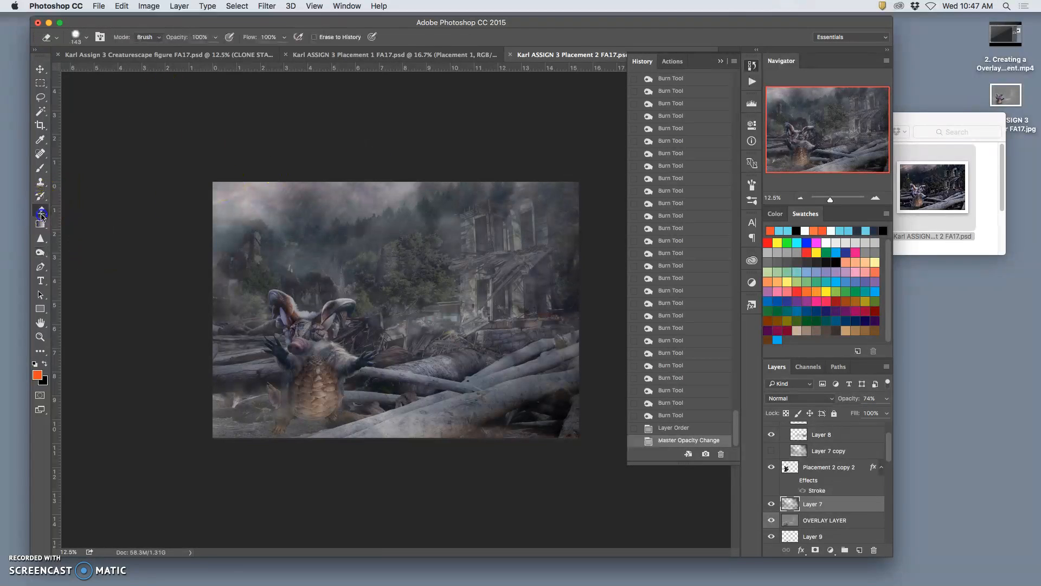
{"action": "left_click", "coordinate": [215, 36]}
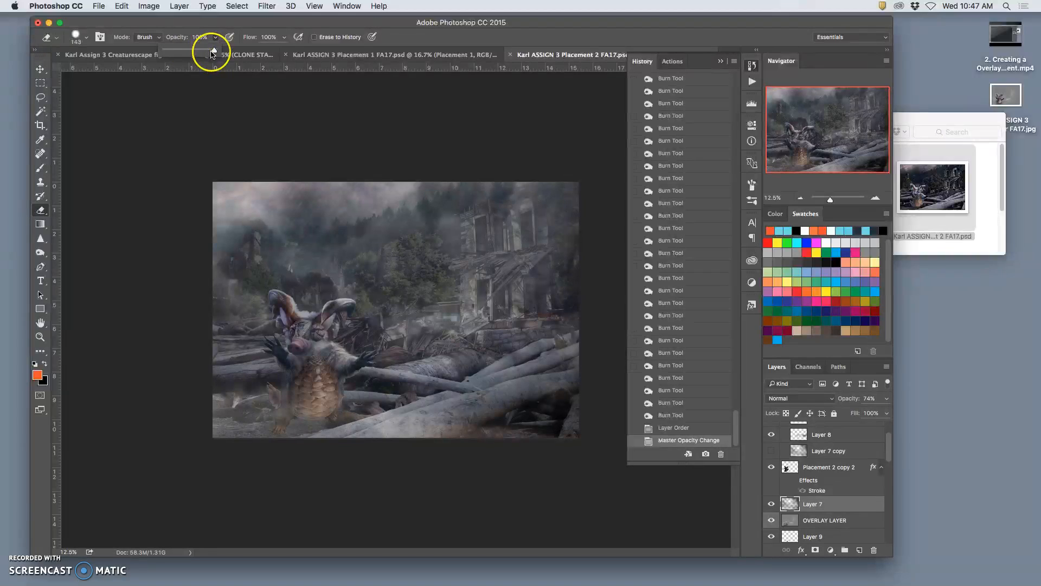
{"action": "left_click_drag", "start_coordinate": [199, 53], "coordinate": [201, 52]}
{"action": "left_click", "coordinate": [86, 36]}
{"action": "left_click", "coordinate": [130, 81]}
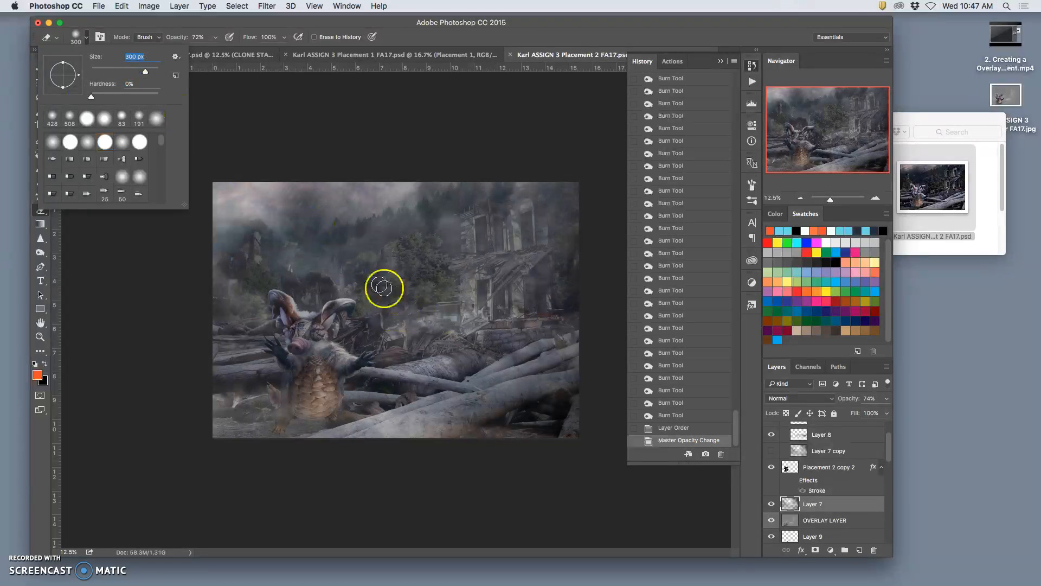
{"action": "left_click_drag", "start_coordinate": [146, 71], "coordinate": [154, 71]}
{"action": "mouse_move", "coordinate": [486, 296]}
{"action": "left_mouse_down"}
{"action": "mouse_move", "coordinate": [451, 302]}
{"action": "mouse_move", "coordinate": [348, 251]}
{"action": "mouse_move", "coordinate": [304, 441]}
{"action": "mouse_move", "coordinate": [184, 434]}
{"action": "mouse_move", "coordinate": [247, 425]}
{"action": "mouse_move", "coordinate": [341, 431]}
{"action": "mouse_move", "coordinate": [518, 470]}
{"action": "mouse_move", "coordinate": [488, 448]}
{"action": "mouse_move", "coordinate": [516, 409]}
{"action": "mouse_move", "coordinate": [407, 482]}
{"action": "left_mouse_up"}
{"action": "left_click_drag", "start_coordinate": [521, 390], "coordinate": [434, 390]}
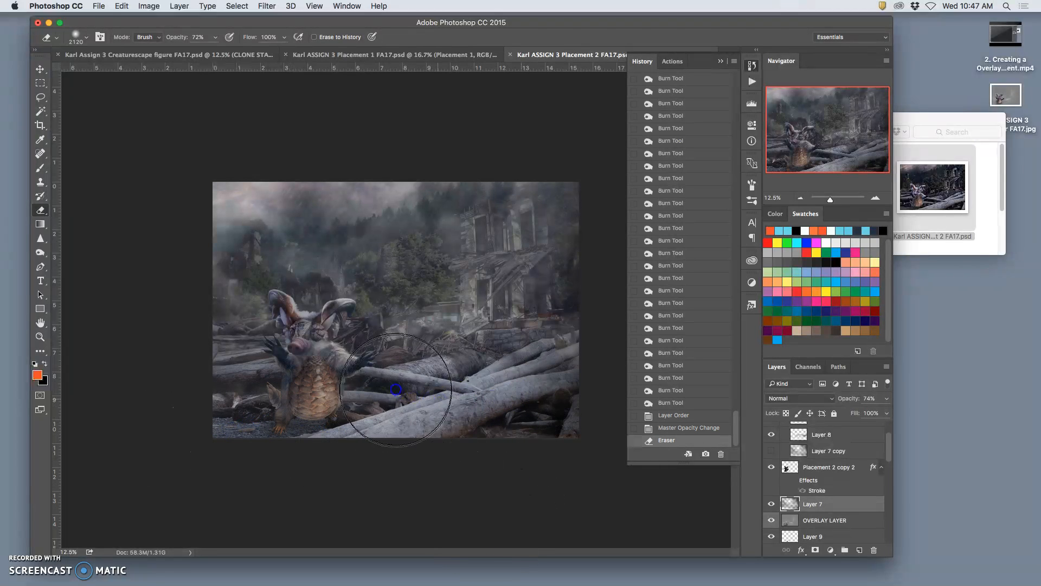
Thin Layer 7's fog over the trees, ruins and midground with the Eraser at 37% opacity, undoing one unwanted stroke
{"action": "left_click", "coordinate": [215, 37]}
{"action": "left_click_drag", "start_coordinate": [200, 52], "coordinate": [196, 51]}
{"action": "mouse_move", "coordinate": [417, 353]}
{"action": "left_mouse_down"}
{"action": "mouse_move", "coordinate": [414, 271]}
{"action": "mouse_move", "coordinate": [465, 246]}
{"action": "mouse_move", "coordinate": [462, 288]}
{"action": "mouse_move", "coordinate": [320, 265]}
{"action": "mouse_move", "coordinate": [236, 268]}
{"action": "mouse_move", "coordinate": [193, 301]}
{"action": "mouse_move", "coordinate": [212, 431]}
{"action": "mouse_move", "coordinate": [400, 493]}
{"action": "mouse_move", "coordinate": [377, 448]}
{"action": "mouse_move", "coordinate": [569, 383]}
{"action": "mouse_move", "coordinate": [523, 395]}
{"action": "mouse_move", "coordinate": [576, 260]}
{"action": "mouse_move", "coordinate": [472, 240]}
{"action": "mouse_move", "coordinate": [557, 223]}
{"action": "mouse_move", "coordinate": [347, 251]}
{"action": "mouse_move", "coordinate": [255, 213]}
{"action": "mouse_move", "coordinate": [217, 255]}
{"action": "left_mouse_up"}
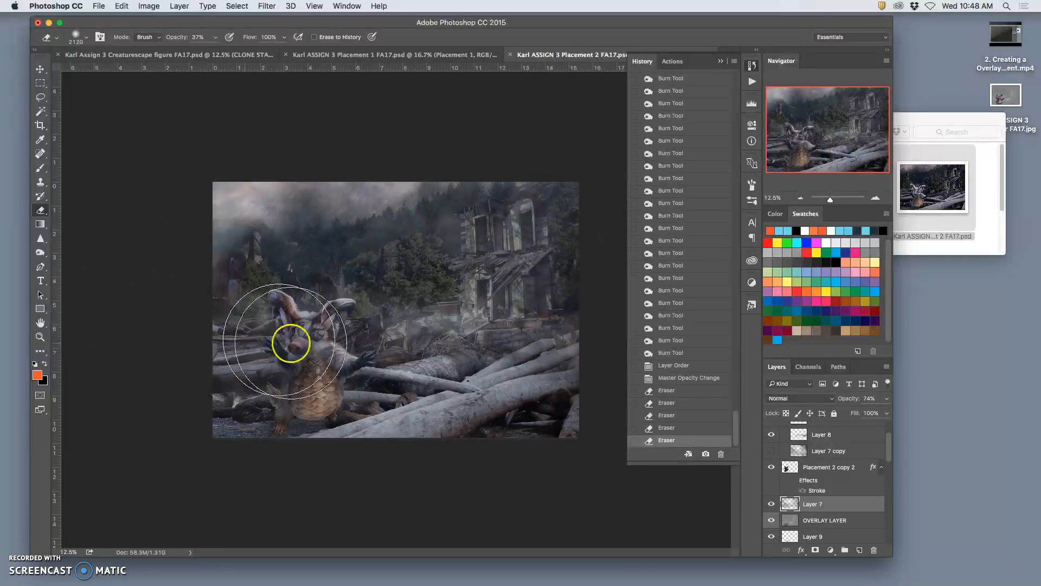
{"action": "key", "text": "super+z"}
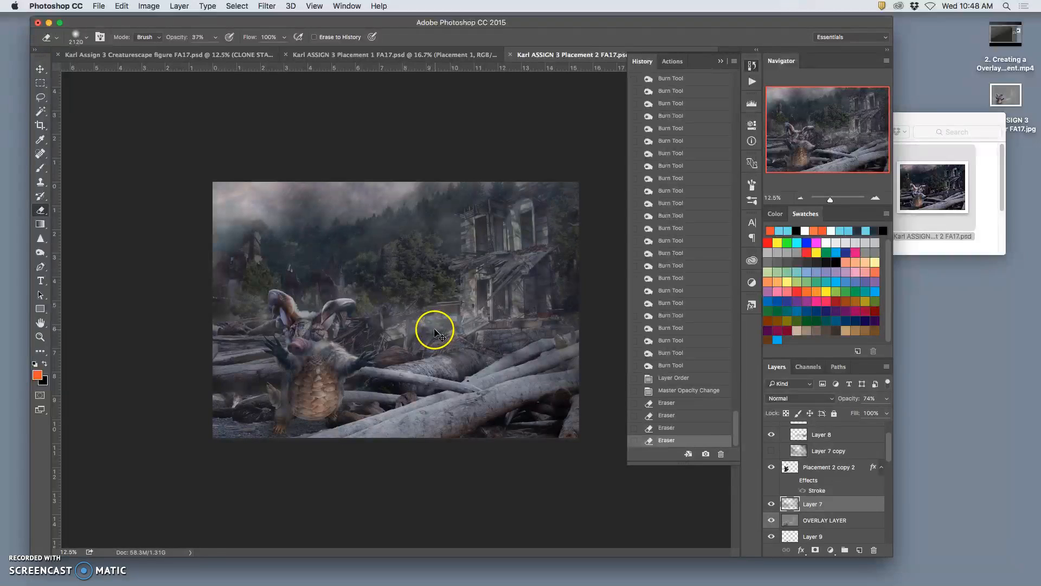
{"action": "mouse_move", "coordinate": [239, 286]}
{"action": "left_mouse_down"}
{"action": "mouse_move", "coordinate": [194, 279]}
{"action": "mouse_move", "coordinate": [191, 292]}
{"action": "mouse_move", "coordinate": [235, 290]}
{"action": "mouse_move", "coordinate": [201, 281]}
{"action": "mouse_move", "coordinate": [276, 282]}
{"action": "left_mouse_up"}
{"action": "mouse_move", "coordinate": [423, 323]}
{"action": "left_mouse_down"}
{"action": "mouse_move", "coordinate": [543, 332]}
{"action": "mouse_move", "coordinate": [429, 333]}
{"action": "mouse_move", "coordinate": [396, 345]}
{"action": "left_mouse_up"}
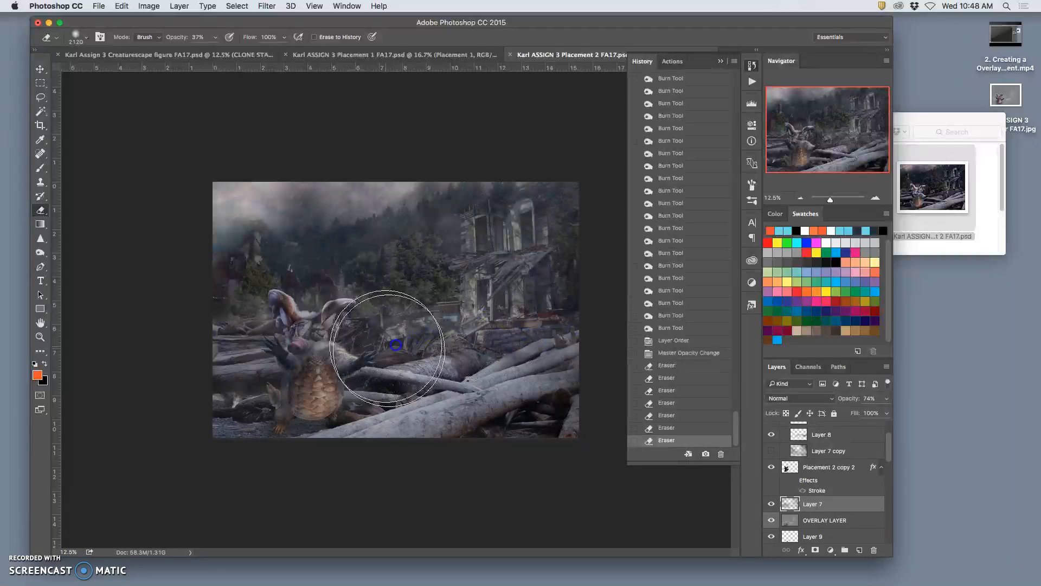
Lasso the foggy area above the creature on Layer 7 and copy it to a new layer
{"action": "key", "text": "super+equal"}
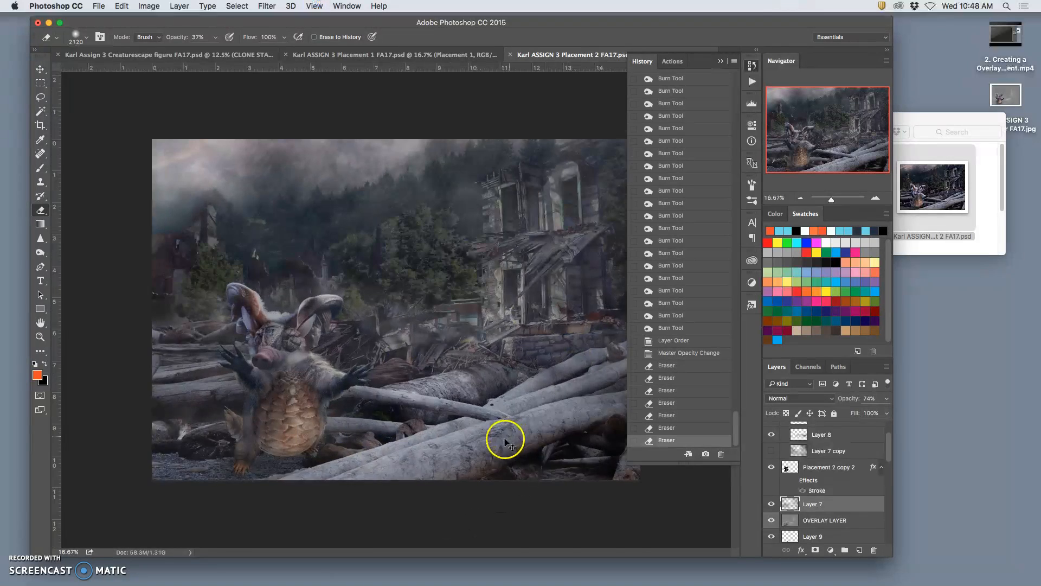
{"action": "key", "text": "super+equal"}
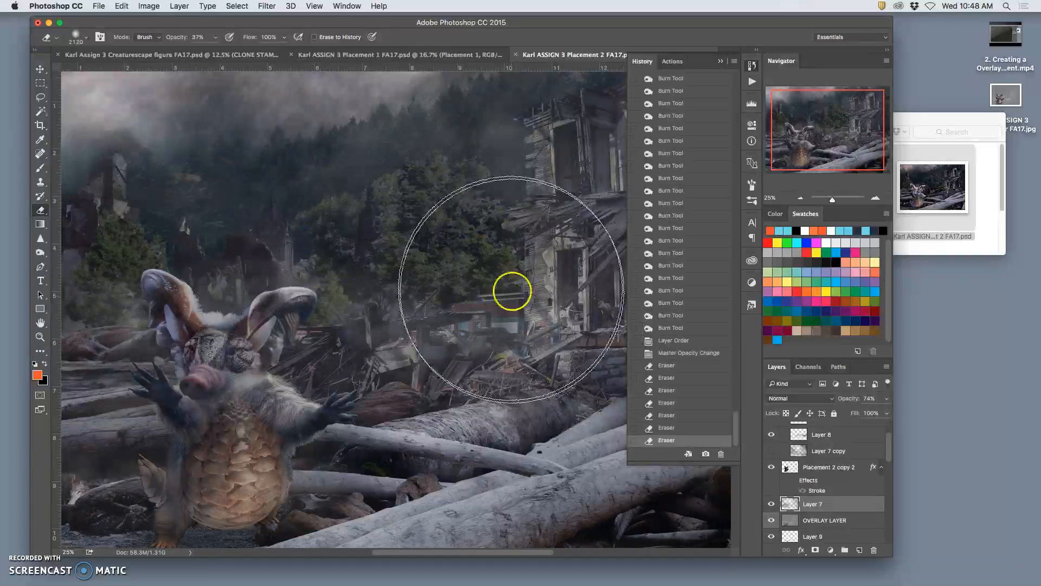
{"action": "left_click", "coordinate": [40, 97]}
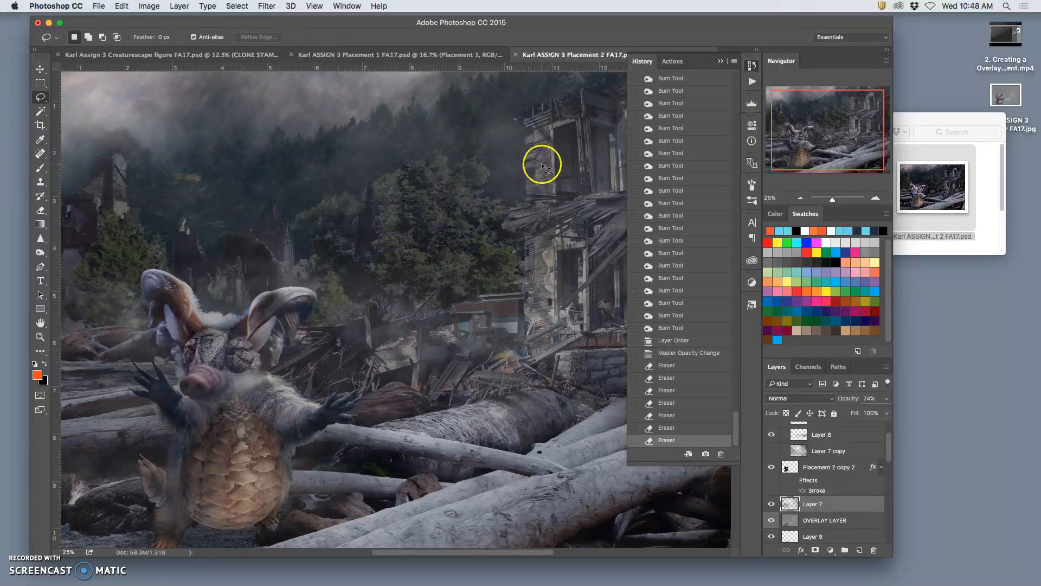
{"action": "key", "text": "super+minus"}
{"action": "mouse_move", "coordinate": [373, 148]}
{"action": "left_mouse_down"}
{"action": "mouse_move", "coordinate": [292, 144]}
{"action": "mouse_move", "coordinate": [235, 157]}
{"action": "mouse_move", "coordinate": [245, 249]}
{"action": "left_mouse_up"}
{"action": "mouse_move", "coordinate": [441, 269]}
{"action": "left_mouse_down"}
{"action": "mouse_move", "coordinate": [437, 170]}
{"action": "mouse_move", "coordinate": [441, 233]}
{"action": "left_mouse_up"}
{"action": "key", "text": "super+j"}
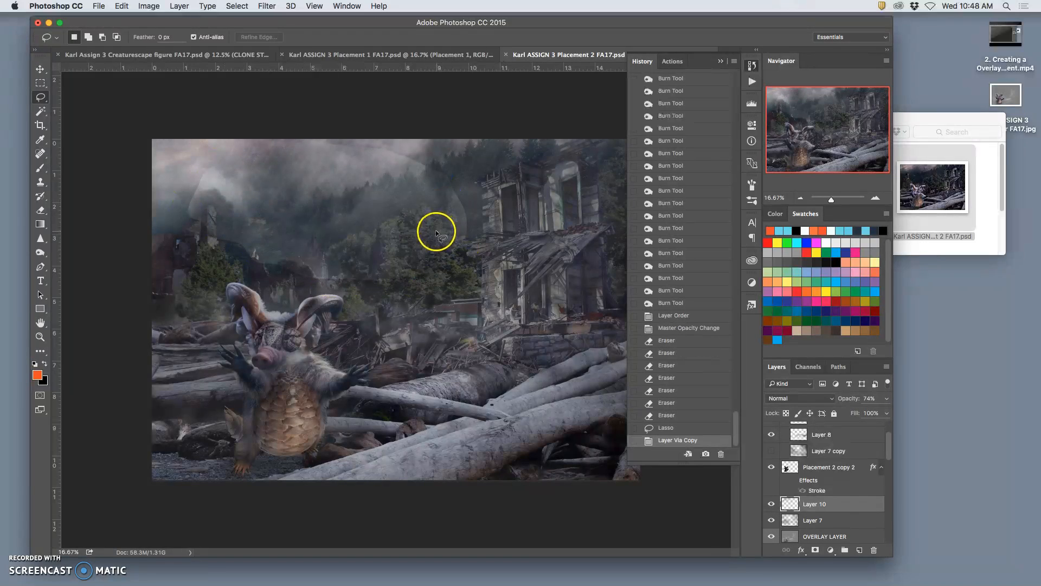
Soften the copied fog patch's edges with the Eraser at 100% opacity and switch to the Move tool
{"action": "left_click", "coordinate": [41, 212]}
{"action": "left_click", "coordinate": [214, 36]}
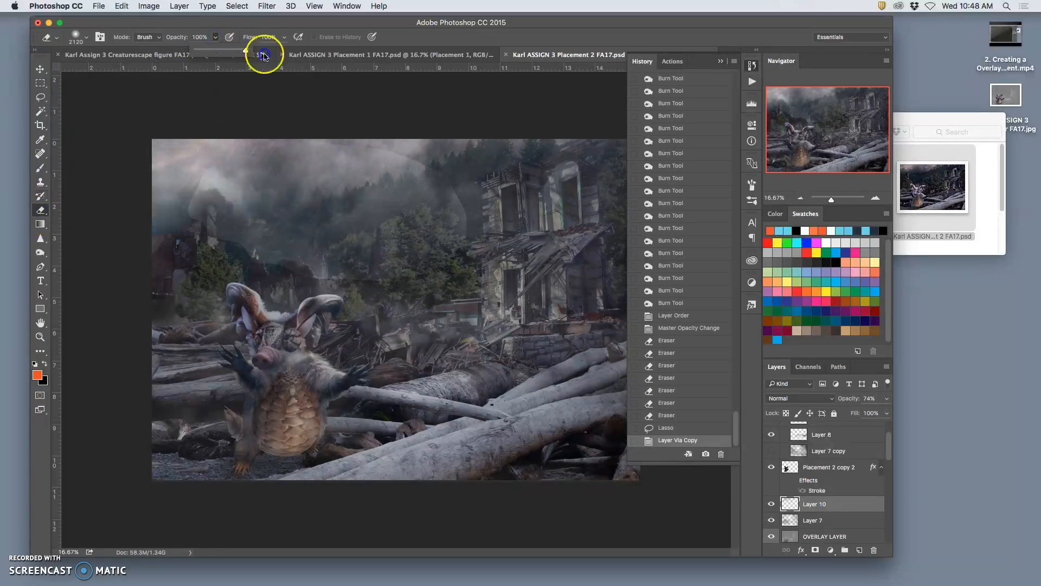
{"action": "mouse_move", "coordinate": [529, 213]}
{"action": "left_mouse_down"}
{"action": "mouse_move", "coordinate": [485, 142]}
{"action": "mouse_move", "coordinate": [378, 90]}
{"action": "mouse_move", "coordinate": [364, 92]}
{"action": "mouse_move", "coordinate": [430, 117]}
{"action": "mouse_move", "coordinate": [329, 96]}
{"action": "mouse_move", "coordinate": [249, 108]}
{"action": "mouse_move", "coordinate": [141, 155]}
{"action": "mouse_move", "coordinate": [122, 181]}
{"action": "mouse_move", "coordinate": [135, 213]}
{"action": "mouse_move", "coordinate": [125, 266]}
{"action": "mouse_move", "coordinate": [148, 291]}
{"action": "mouse_move", "coordinate": [249, 320]}
{"action": "left_mouse_up"}
{"action": "mouse_move", "coordinate": [260, 319]}
{"action": "left_mouse_down"}
{"action": "mouse_move", "coordinate": [360, 325]}
{"action": "mouse_move", "coordinate": [349, 326]}
{"action": "left_mouse_up"}
{"action": "left_click", "coordinate": [41, 70]}
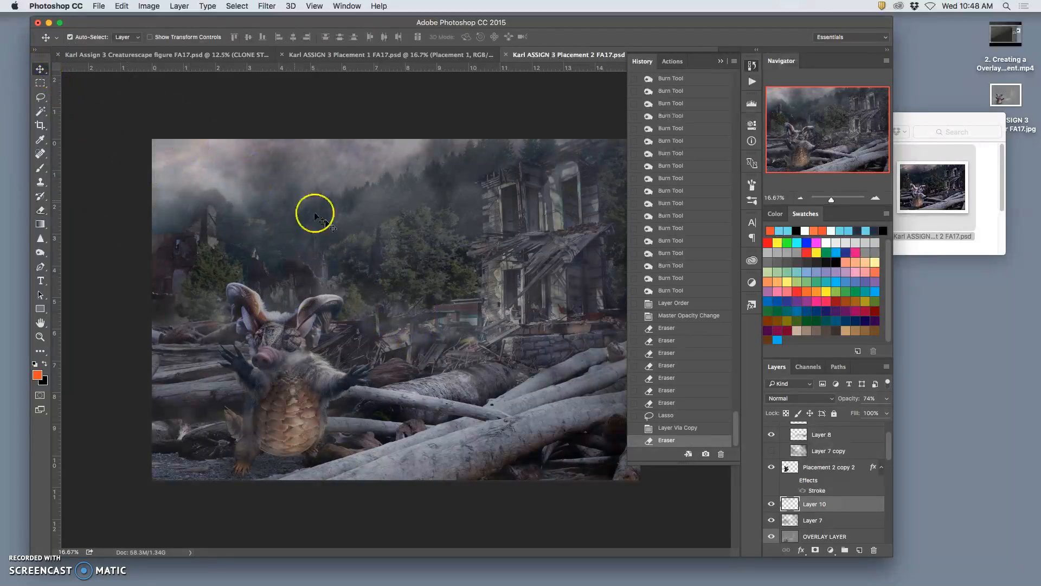
With Auto-Select off, move Layer 10's fog patch down around the creature and send the layer backward below Placement 2
{"action": "left_click", "coordinate": [69, 37]}
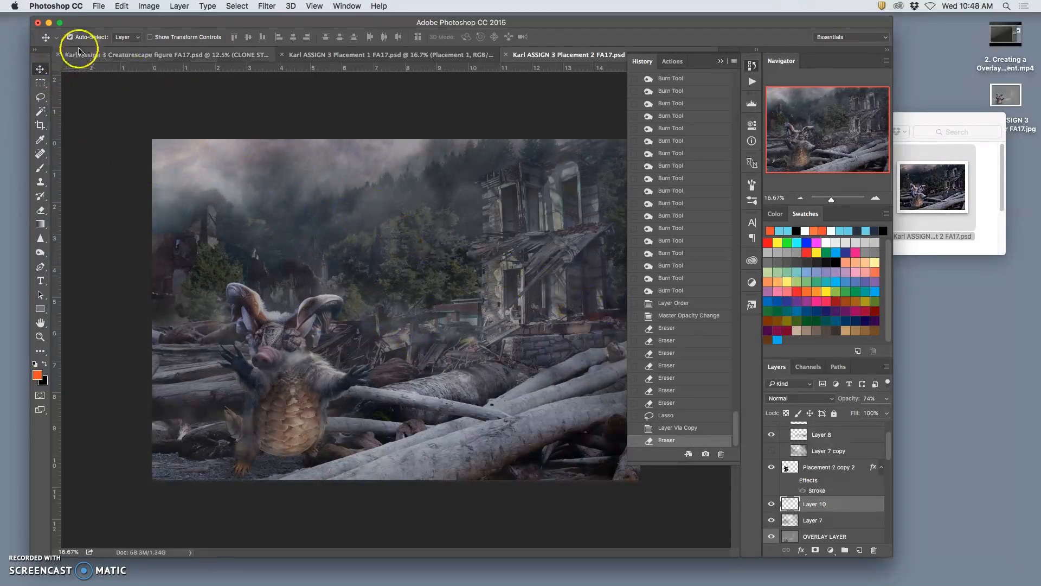
{"action": "left_click_drag", "start_coordinate": [319, 219], "coordinate": [318, 349]}
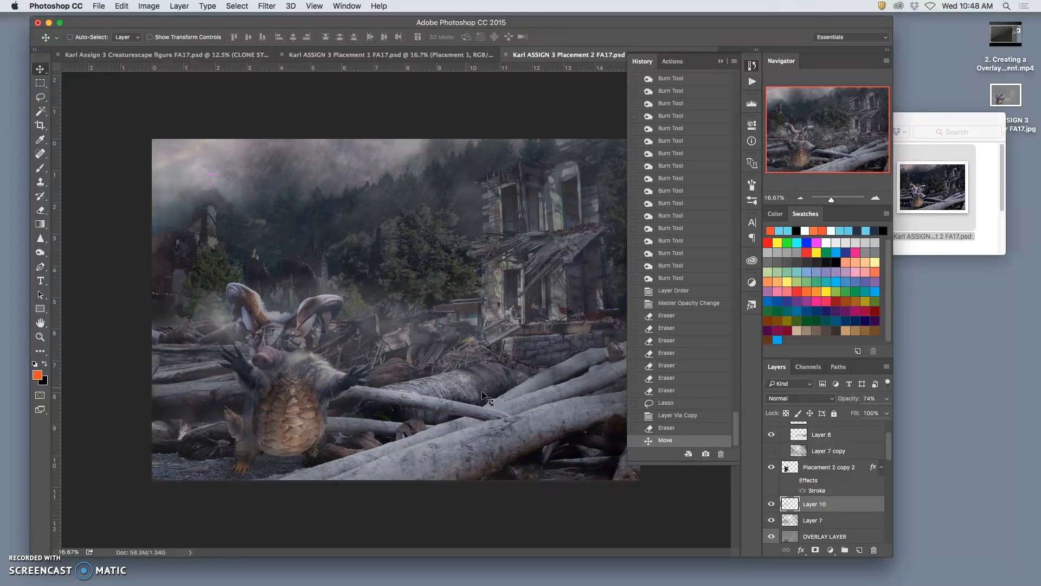
{"action": "left_click", "coordinate": [771, 468]}
{"action": "key", "text": "super+bracketright"}
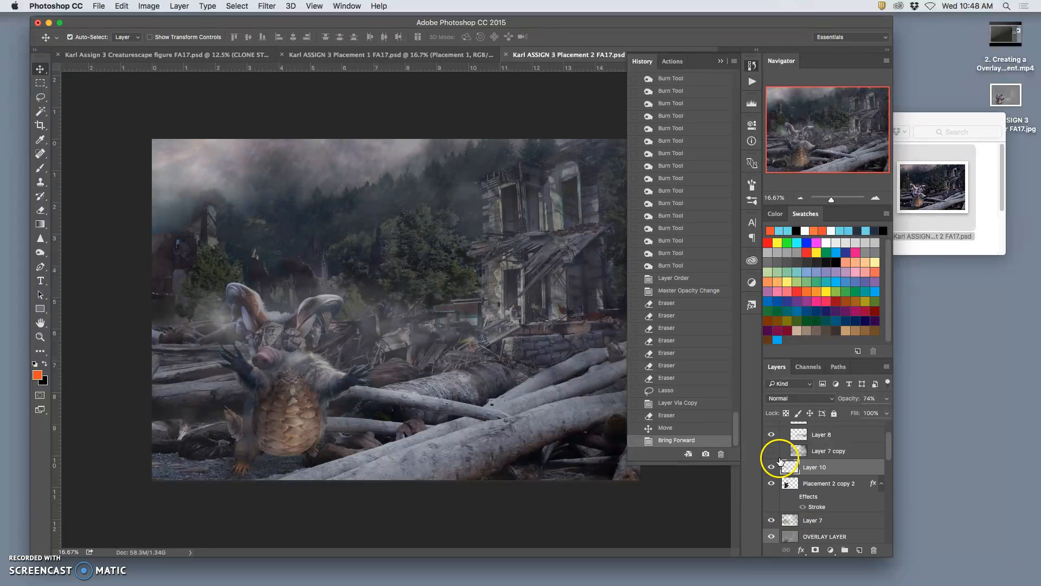
{"action": "key", "text": "super+bracketleft"}
{"action": "key", "text": "super+bracketleft"}
{"action": "key", "text": "super+bracketleft"}
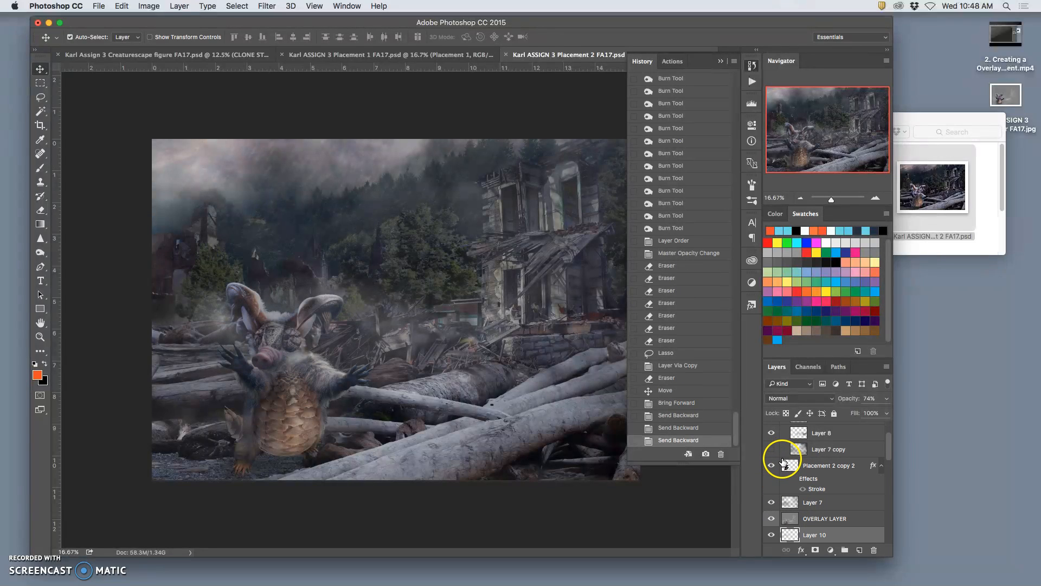
{"action": "key", "text": "super+bracketleft"}
{"action": "key", "text": "super+bracketleft"}
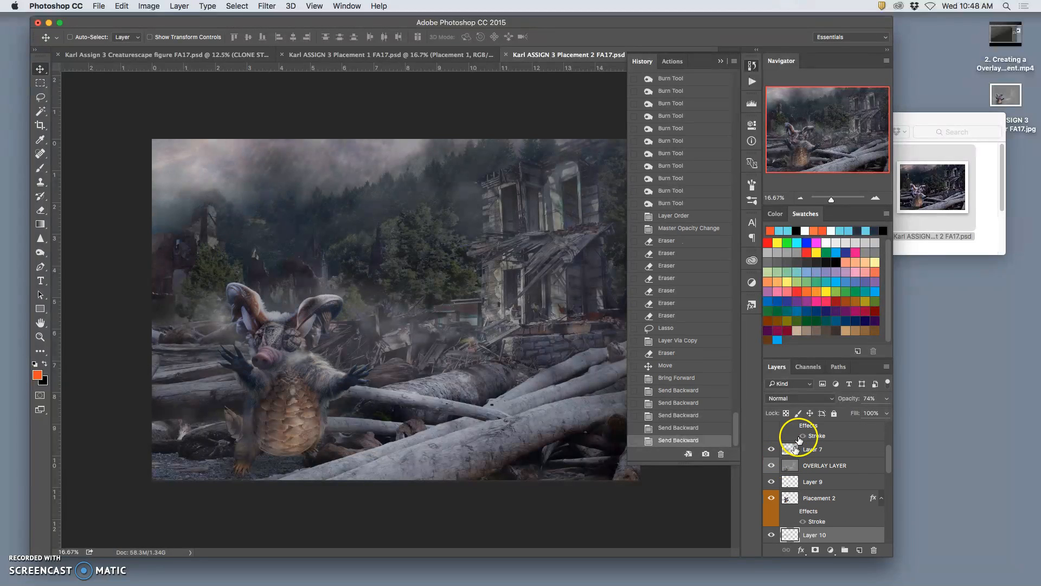
Send Layer 7's fog backward to directly below Placement 2, comparing it in front of and behind the creature
{"action": "scroll", "coordinate": [884, 455], "scroll_direction": "up", "scroll_amount": 3}
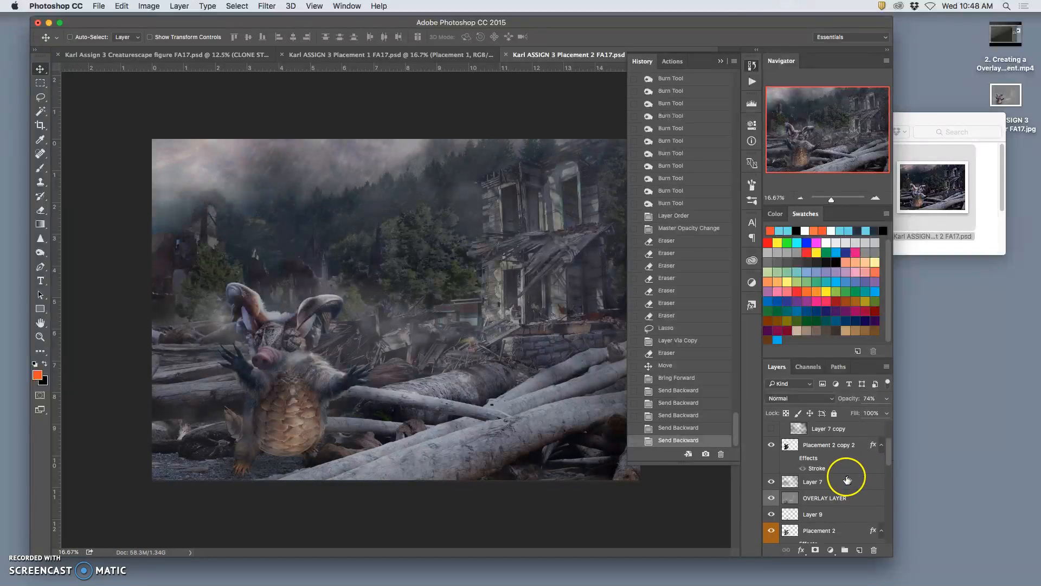
{"action": "left_click", "coordinate": [844, 481]}
{"action": "key", "text": "super+bracketleft"}
{"action": "key", "text": "super+bracketleft"}
{"action": "key", "text": "super+bracketleft"}
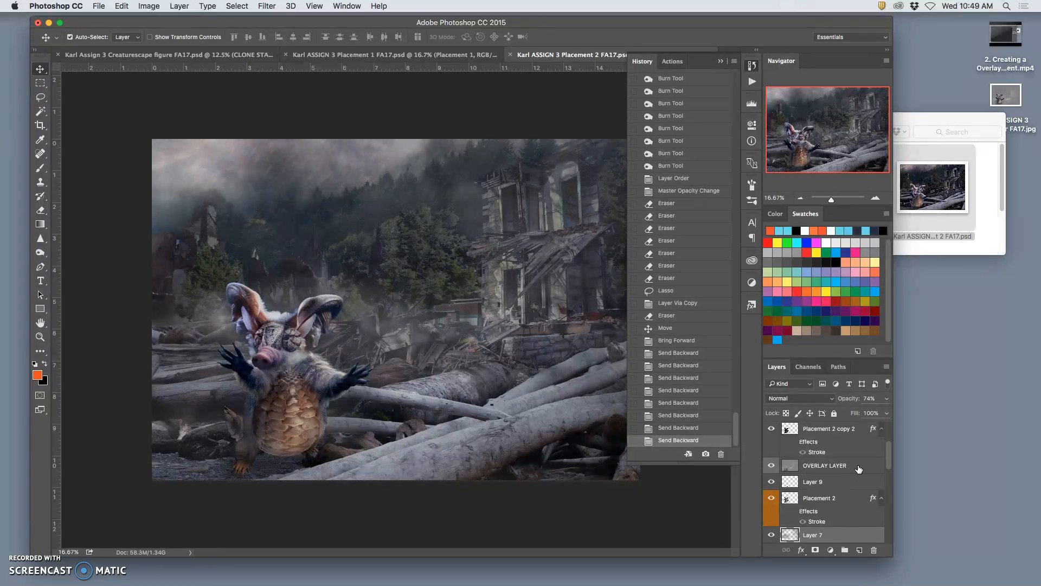
{"action": "key", "text": "super+bracketright"}
{"action": "key", "text": "super+bracketleft"}
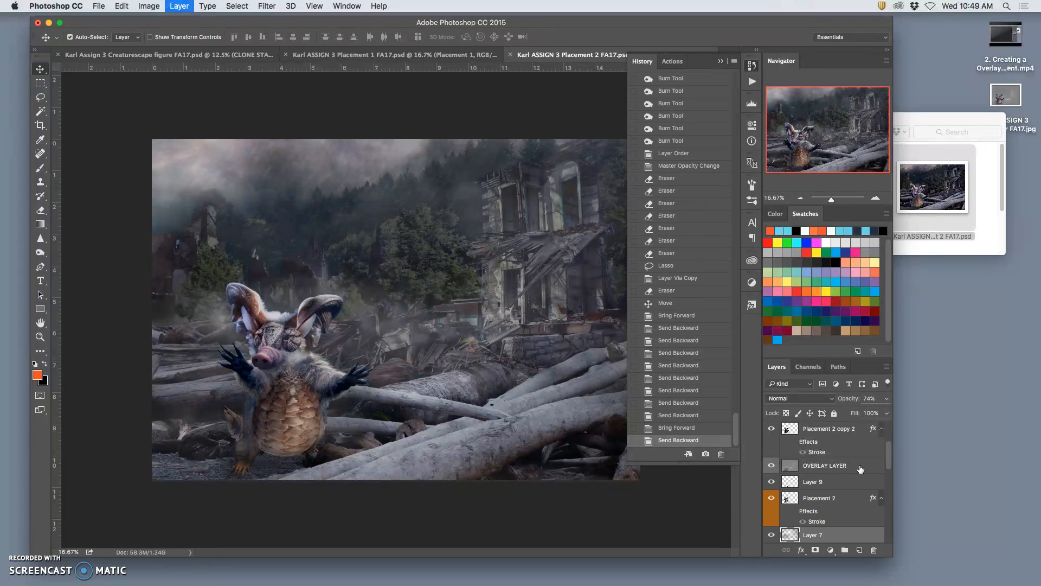
{"action": "key", "text": "super+bracketright"}
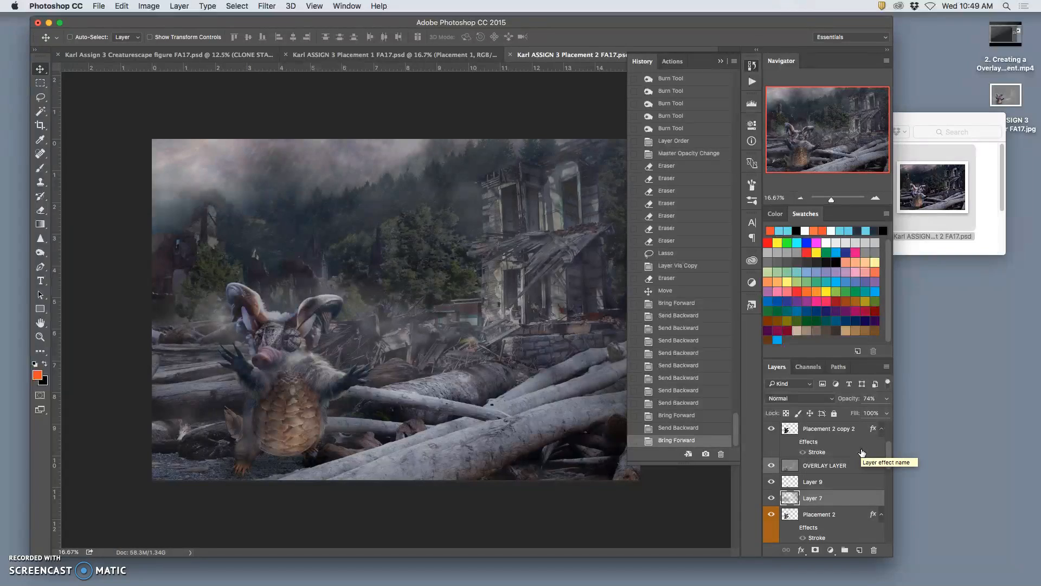
{"action": "key", "text": "super+equal"}
{"action": "key", "text": "super+equal"}
{"action": "left_click_drag", "start_coordinate": [304, 296], "coordinate": [482, 199]}
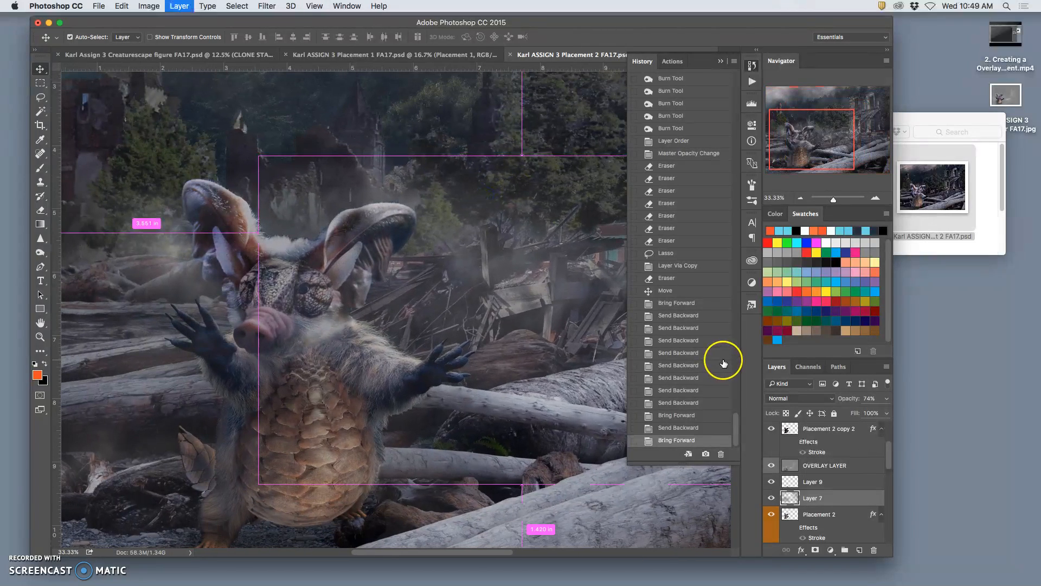
{"action": "key", "text": "super+bracketleft"}
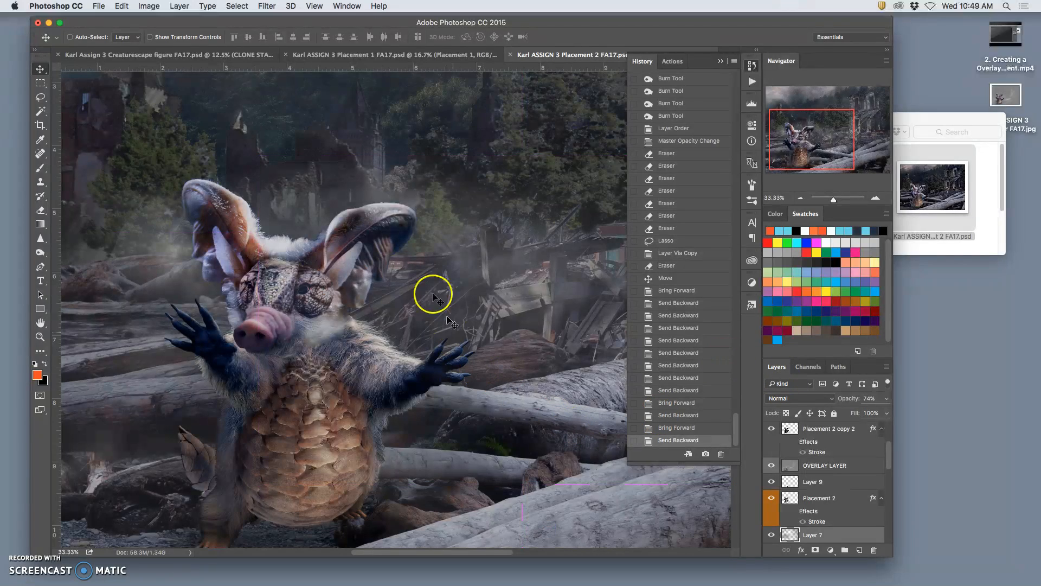
Examine the creature's face, ear and raised arm up close and against the whole scene
{"action": "key", "text": "super+equal"}
{"action": "key", "text": "super+equal"}
{"action": "key", "text": "super+equal"}
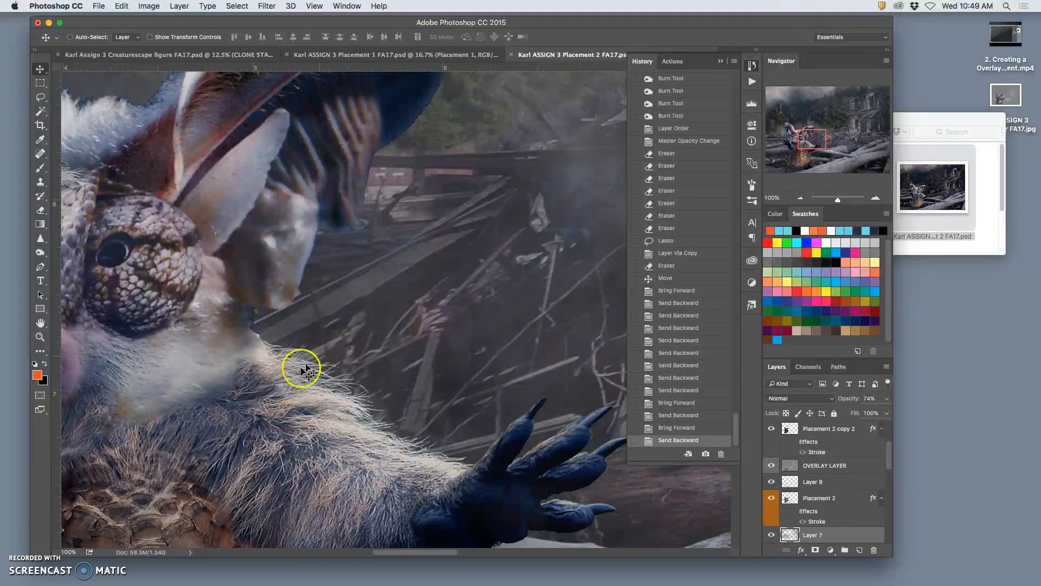
{"action": "key", "text": "super+minus"}
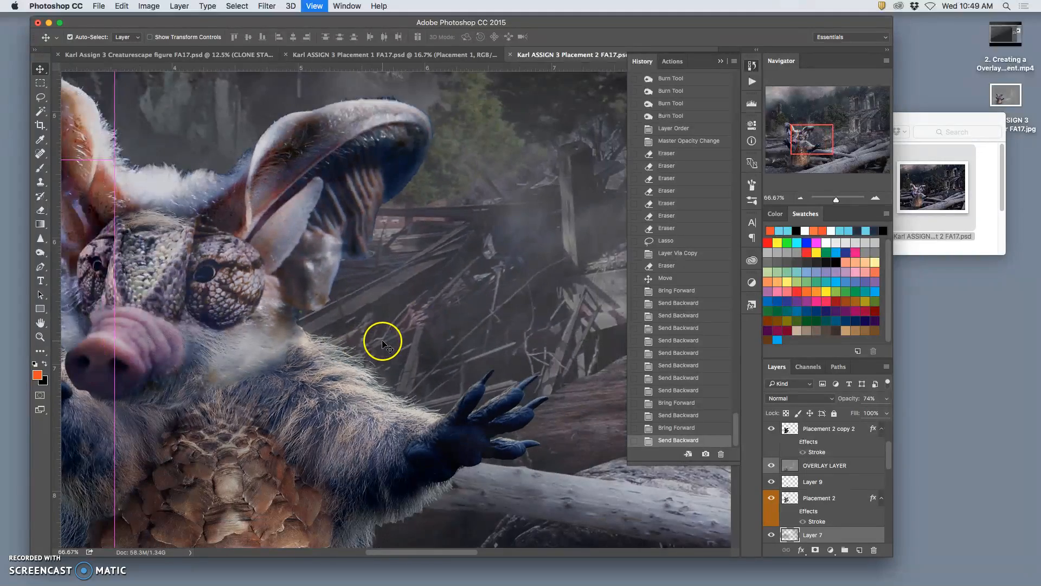
{"action": "key", "text": "super+minus"}
{"action": "key", "text": "super+minus"}
{"action": "key", "text": "super+minus"}
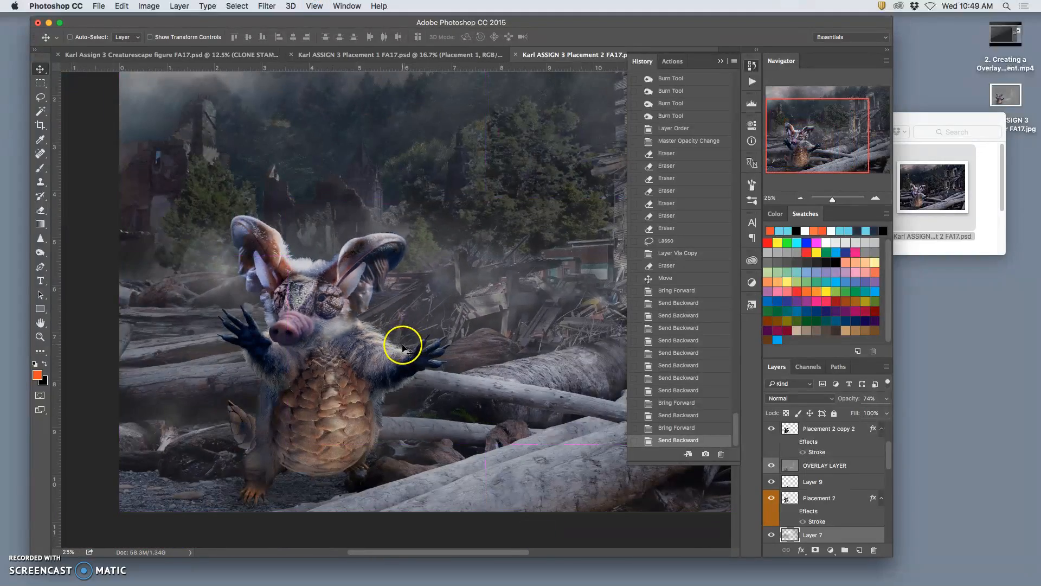
{"action": "key", "text": "super+plus"}
{"action": "key", "text": "super+plus"}
{"action": "key", "text": "super+plus"}
{"action": "key", "text": "super+plus"}
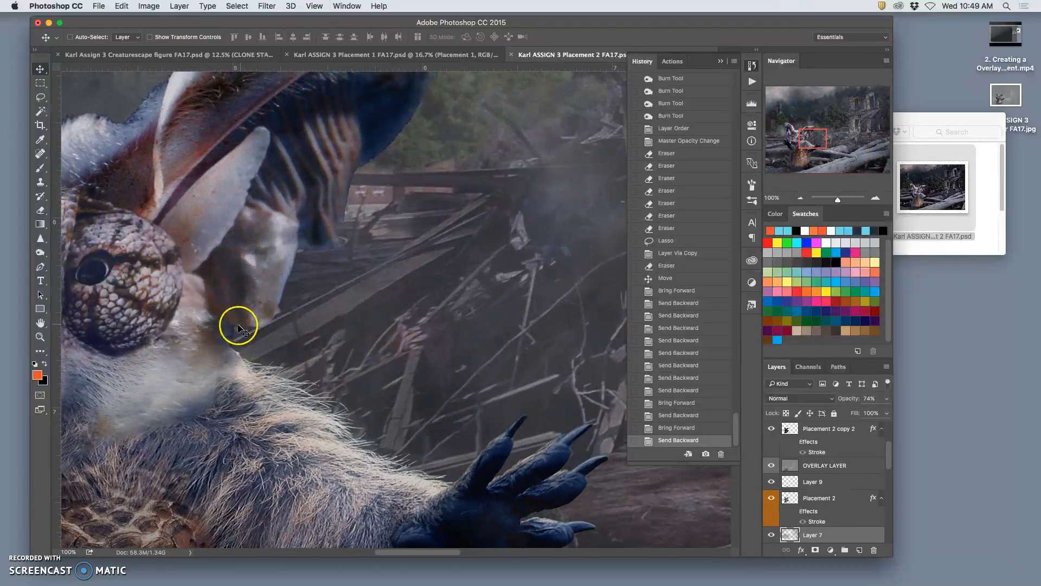
Isolate Placement 2 copy by hiding Placement 2 and Placement 2 copy 2, checking each creature layer's visibility
{"action": "left_click", "coordinate": [772, 497]}
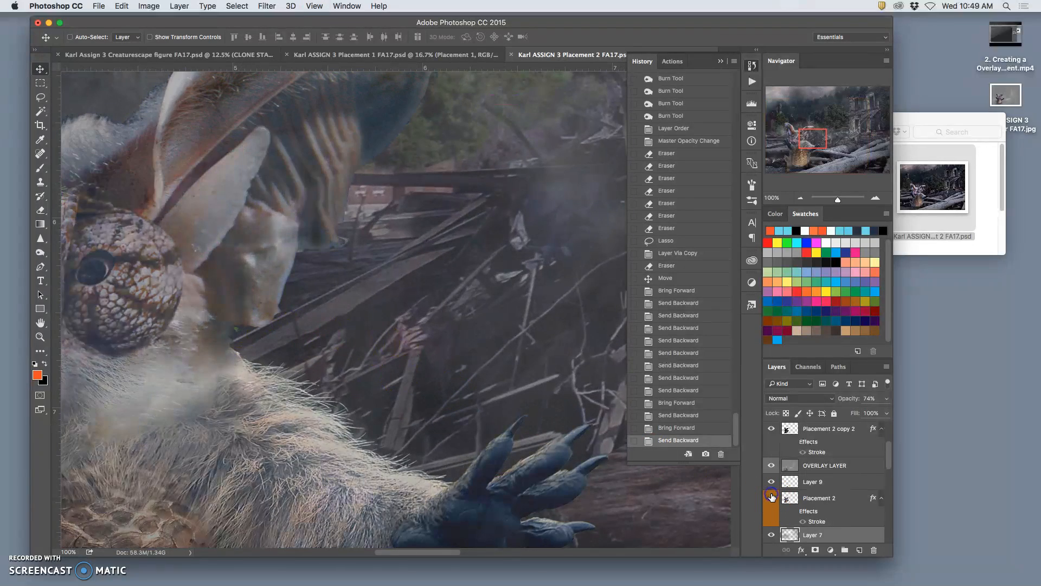
{"action": "left_click", "coordinate": [771, 429]}
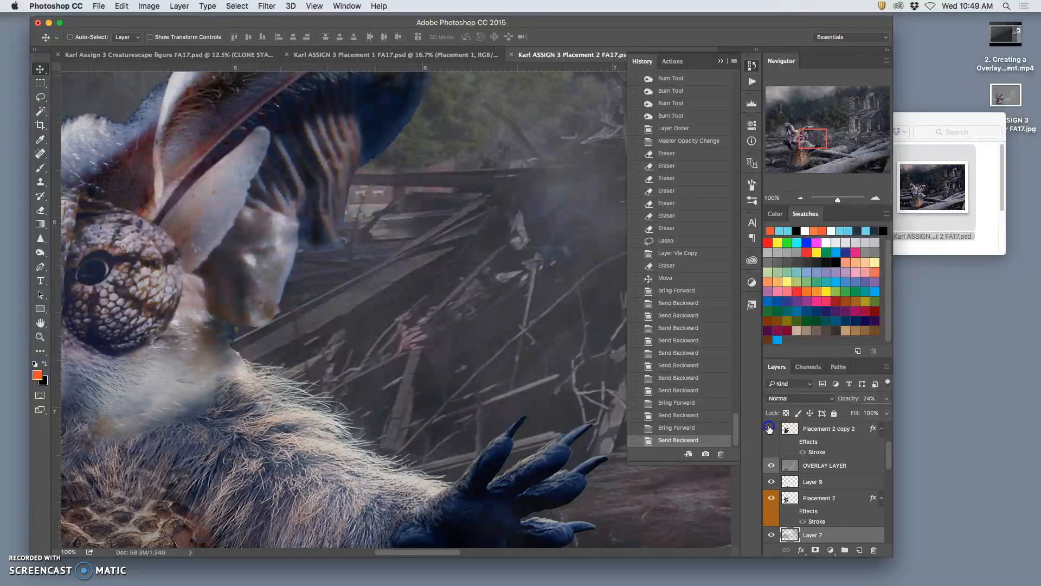
{"action": "left_click", "coordinate": [770, 498]}
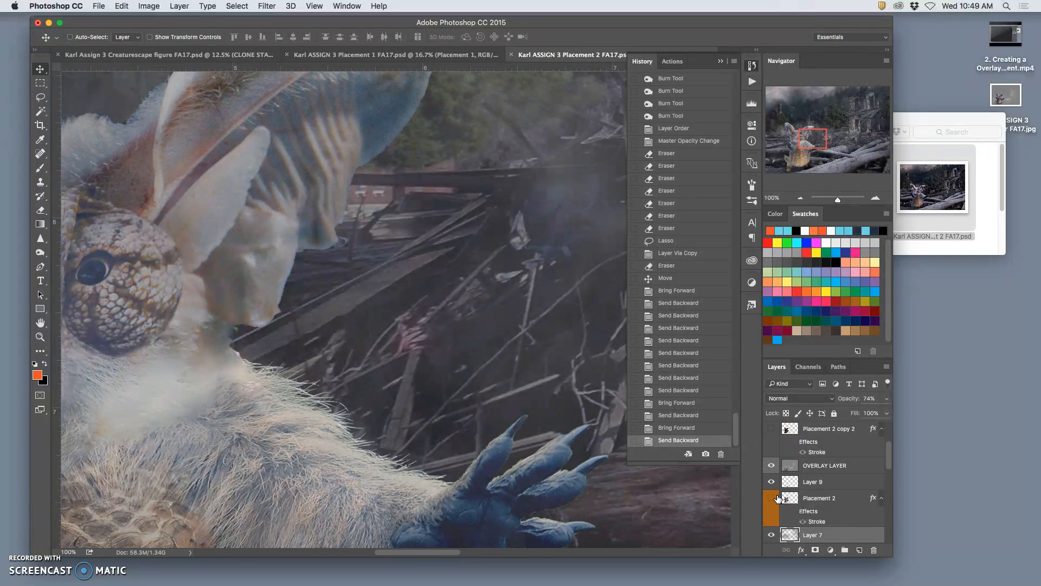
{"action": "left_click_drag", "start_coordinate": [894, 462], "coordinate": [891, 473]}
{"action": "left_click", "coordinate": [772, 521]}
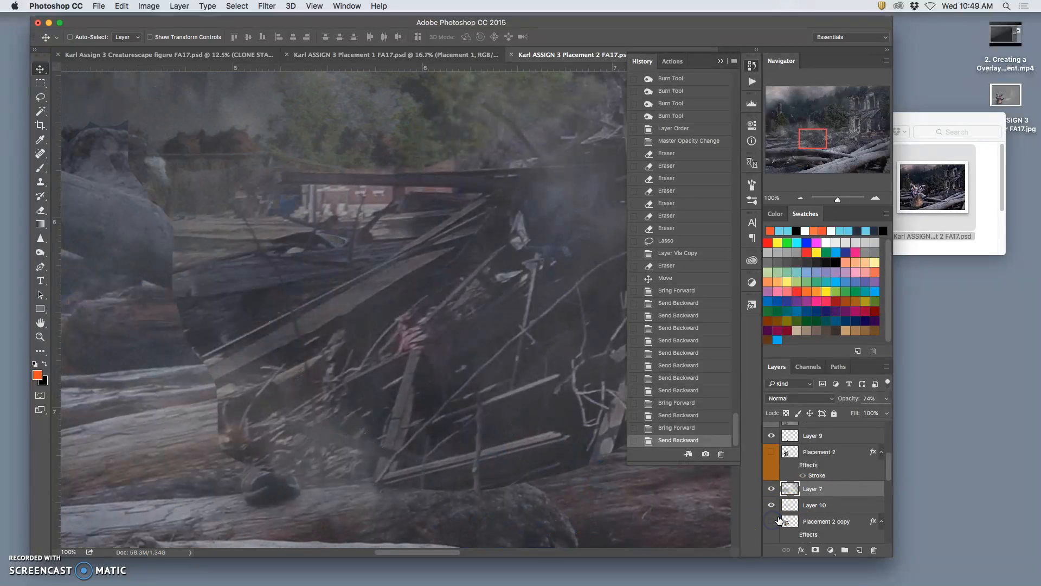
{"action": "left_click", "coordinate": [771, 515]}
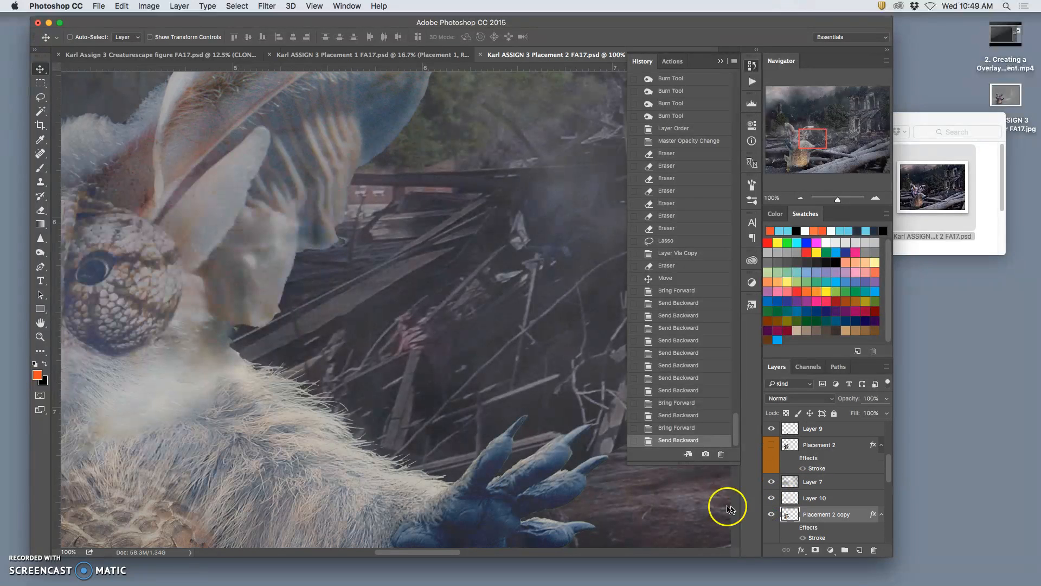
Erase the leftover spot between the ear and shoulder on Placement 2 copy with a soft 28 px Eraser
{"action": "left_click", "coordinate": [41, 210]}
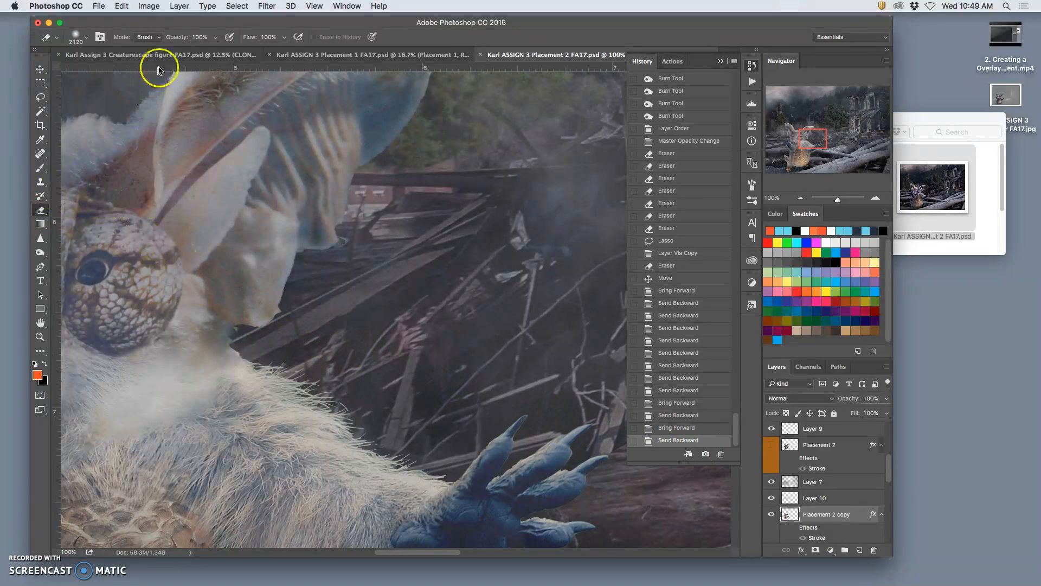
{"action": "left_click", "coordinate": [81, 36]}
{"action": "left_click", "coordinate": [101, 71]}
{"action": "left_click", "coordinate": [238, 331]}
{"action": "left_click", "coordinate": [609, 450]}
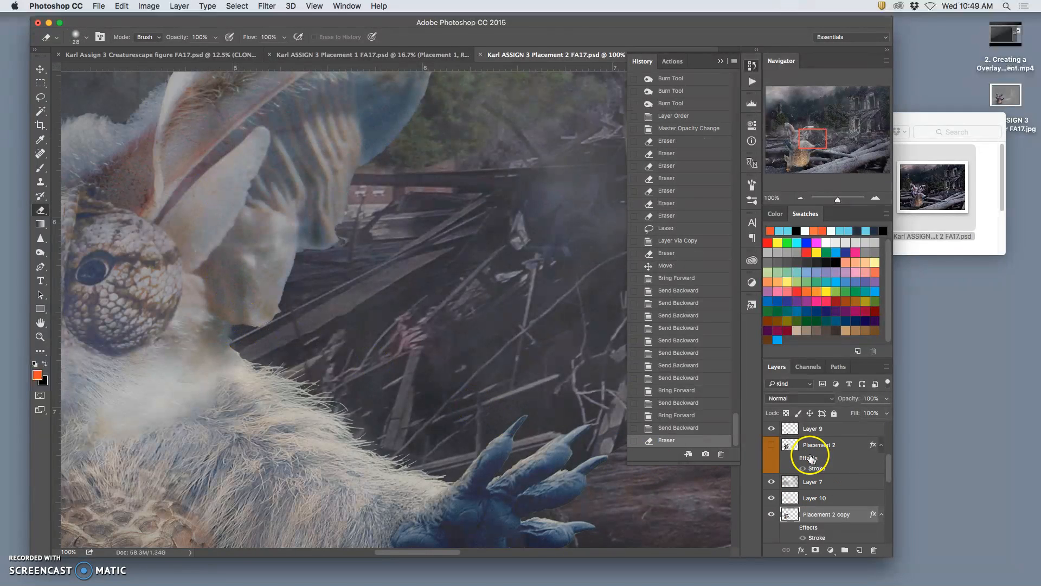
Show Placement 2 again and erase the leftover edge below the creature's ear on it
{"action": "left_click", "coordinate": [771, 444]}
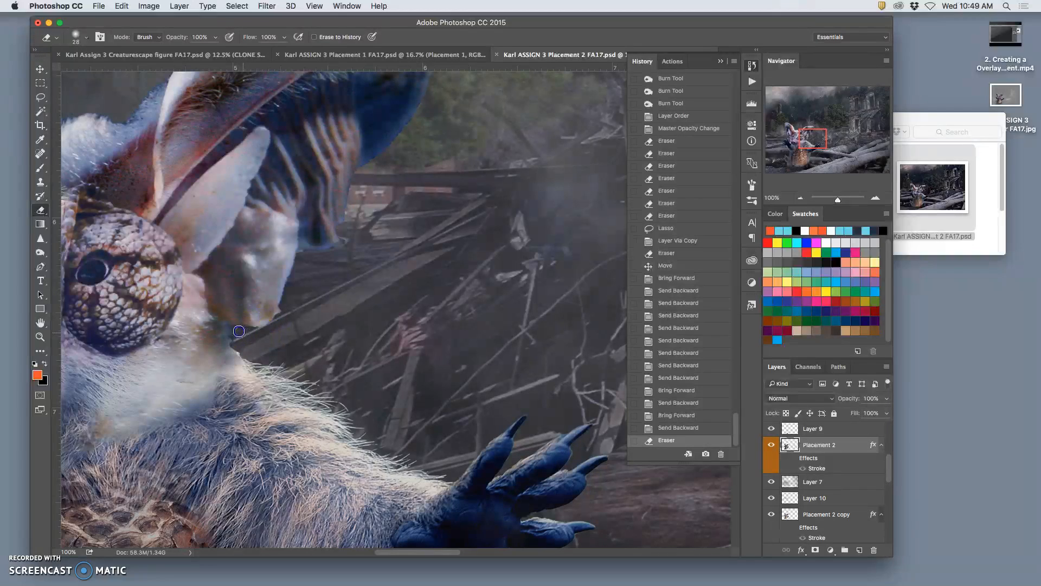
{"action": "left_click_drag", "start_coordinate": [299, 329], "coordinate": [282, 308]}
{"action": "left_click", "coordinate": [280, 308]}
Show Placement 2 copy 2 again and erase the leftover spot between its ear and shoulder
{"action": "left_click_drag", "start_coordinate": [888, 464], "coordinate": [894, 443]}
{"action": "left_click", "coordinate": [771, 459]}
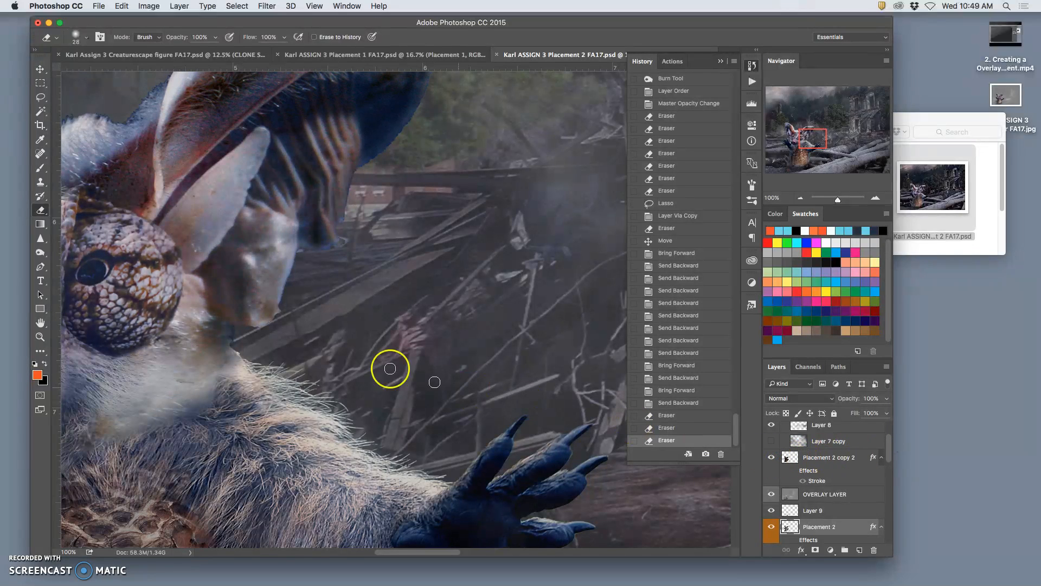
{"action": "left_click", "coordinate": [817, 463]}
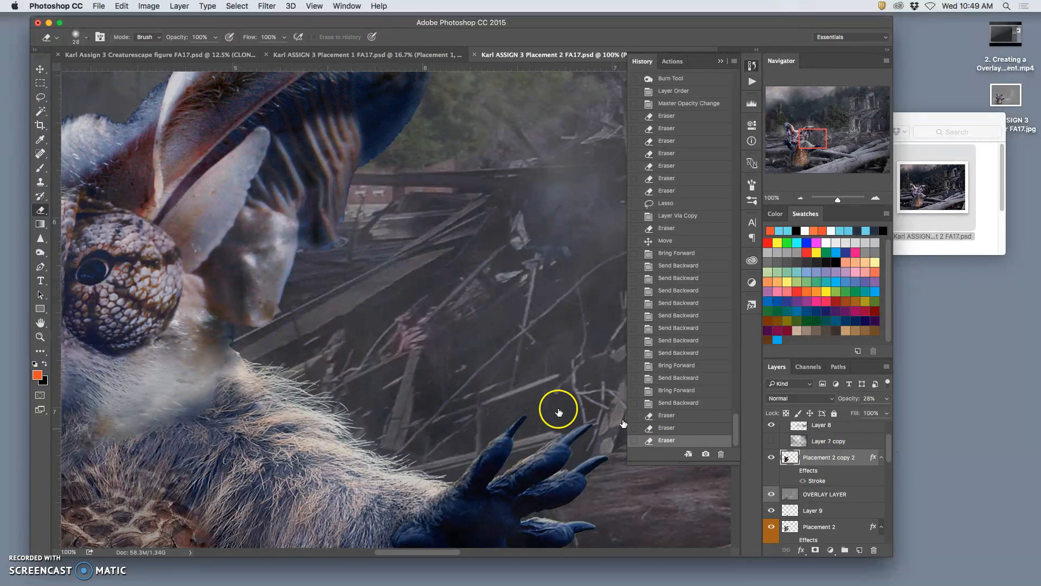
{"action": "left_click_drag", "start_coordinate": [234, 327], "coordinate": [270, 356]}
Turn on Layer 7 copy's fog and compare the whole scene with it hidden and shown
{"action": "key", "text": "super+minus"}
{"action": "key", "text": "super+minus"}
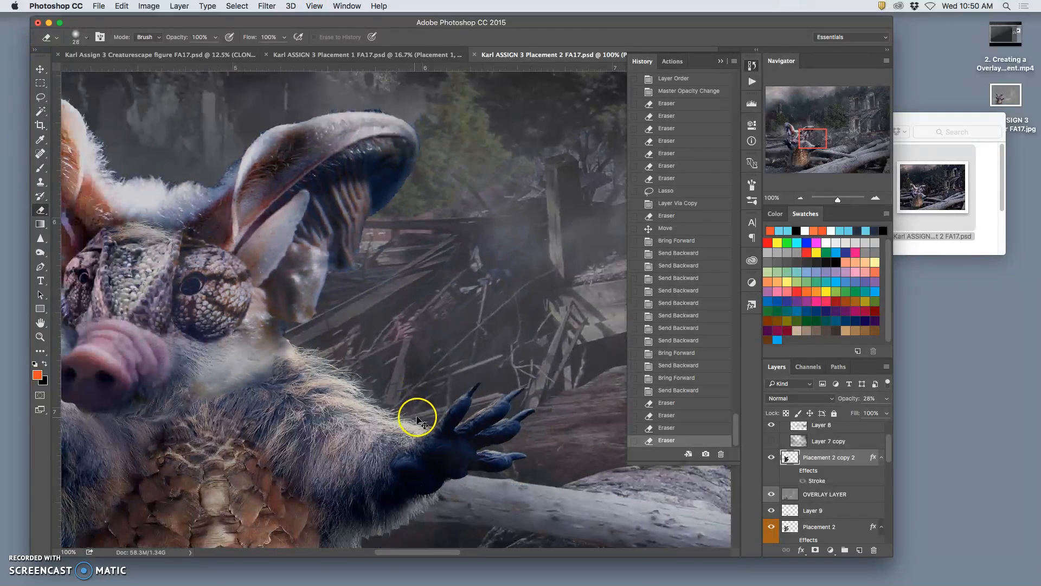
{"action": "key", "text": "super+minus"}
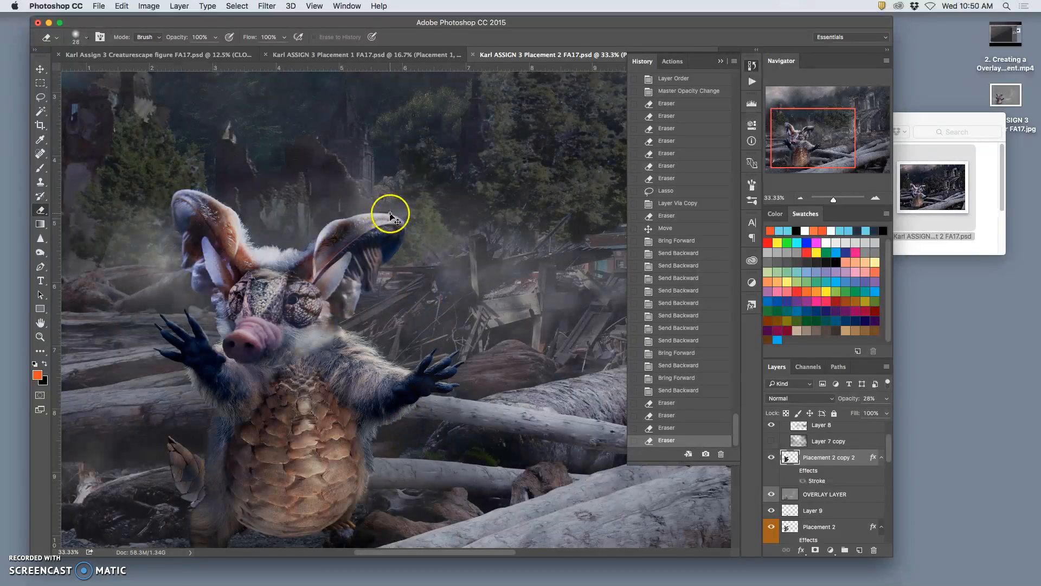
{"action": "key", "text": "super+plus"}
{"action": "key", "text": "super+plus"}
{"action": "left_click_drag", "start_coordinate": [410, 190], "coordinate": [395, 233]}
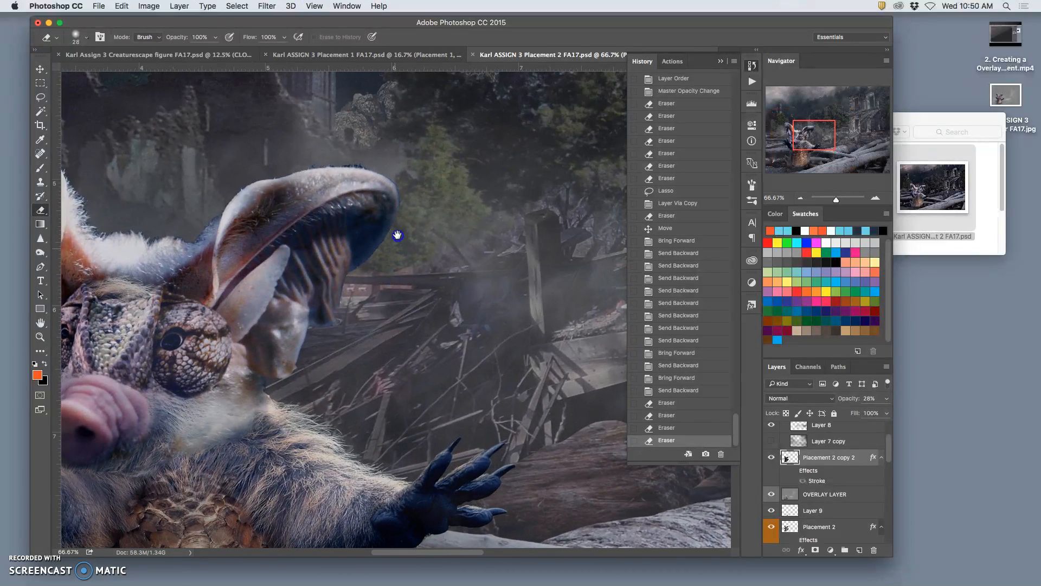
{"action": "left_click", "coordinate": [772, 442]}
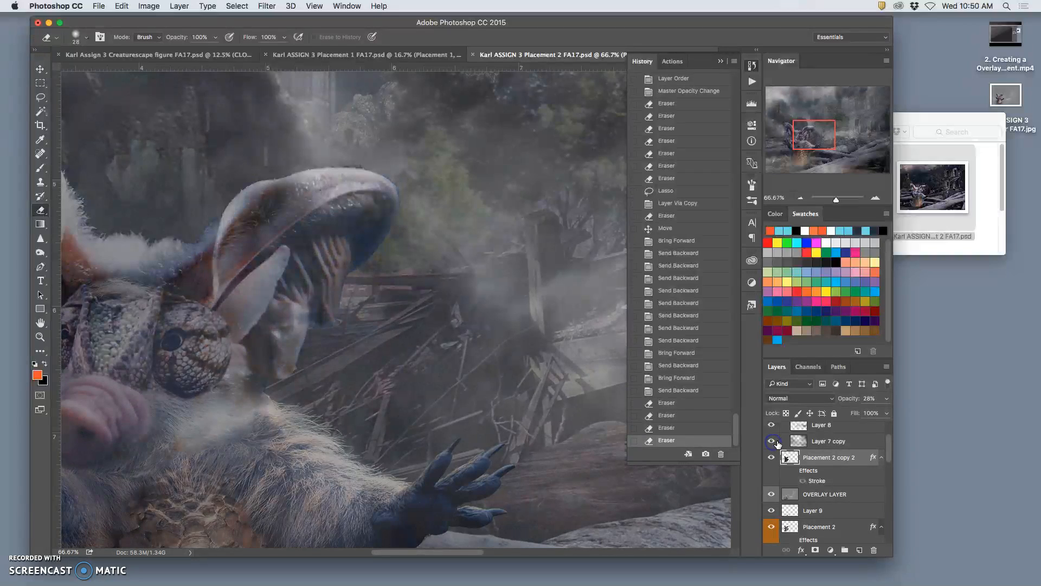
{"action": "key", "text": "super+minus"}
{"action": "key", "text": "super+minus"}
{"action": "key", "text": "super+minus"}
{"action": "key", "text": "super+minus"}
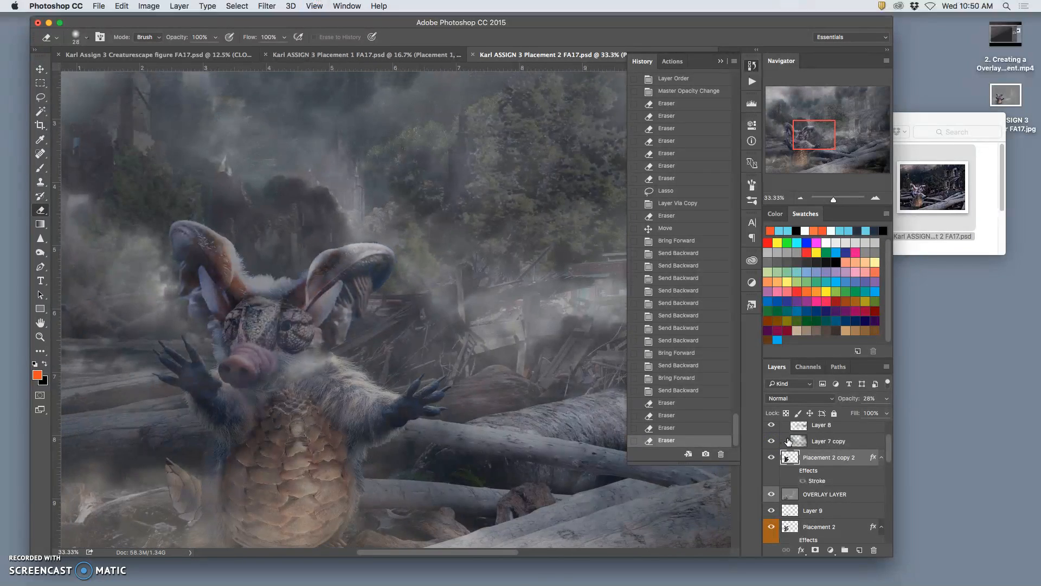
{"action": "left_click", "coordinate": [771, 442]}
{"action": "left_click", "coordinate": [772, 441]}
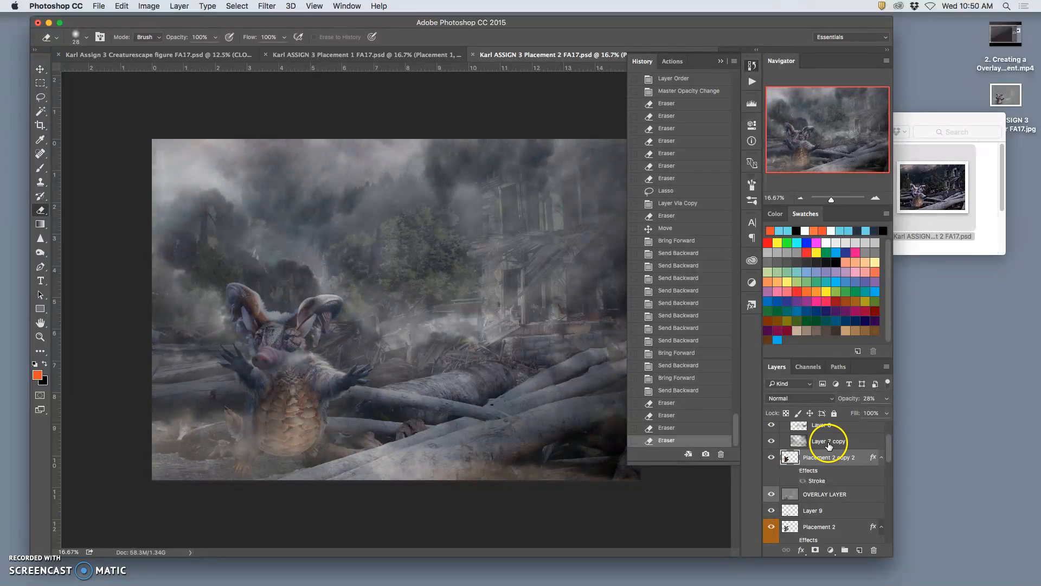
Erase Layer 7 copy's fog from the creature, sky, trees and house with a soft 1760 px Eraser at 63% opacity
{"action": "left_click", "coordinate": [828, 443]}
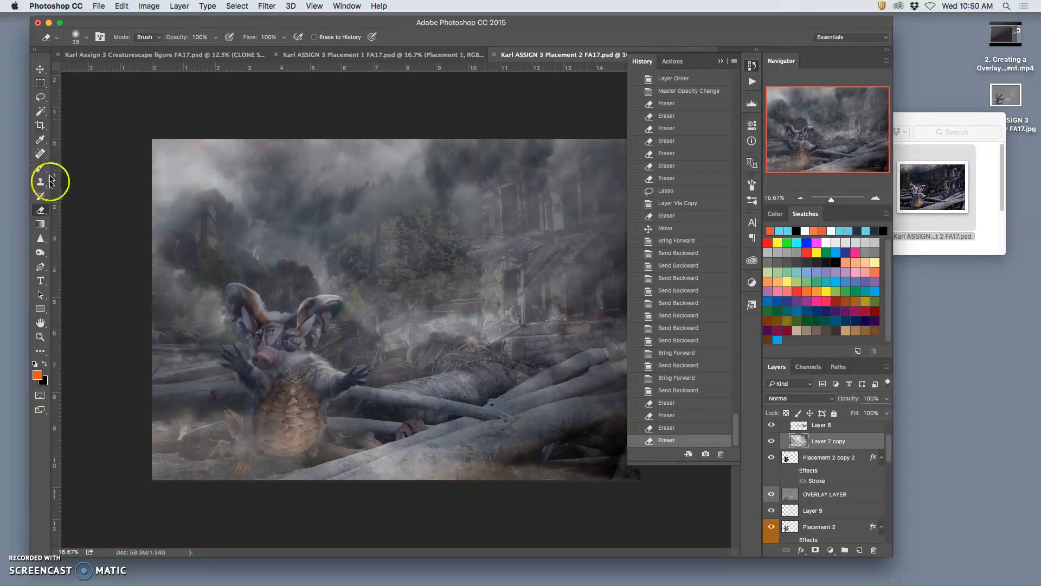
{"action": "left_click", "coordinate": [86, 37]}
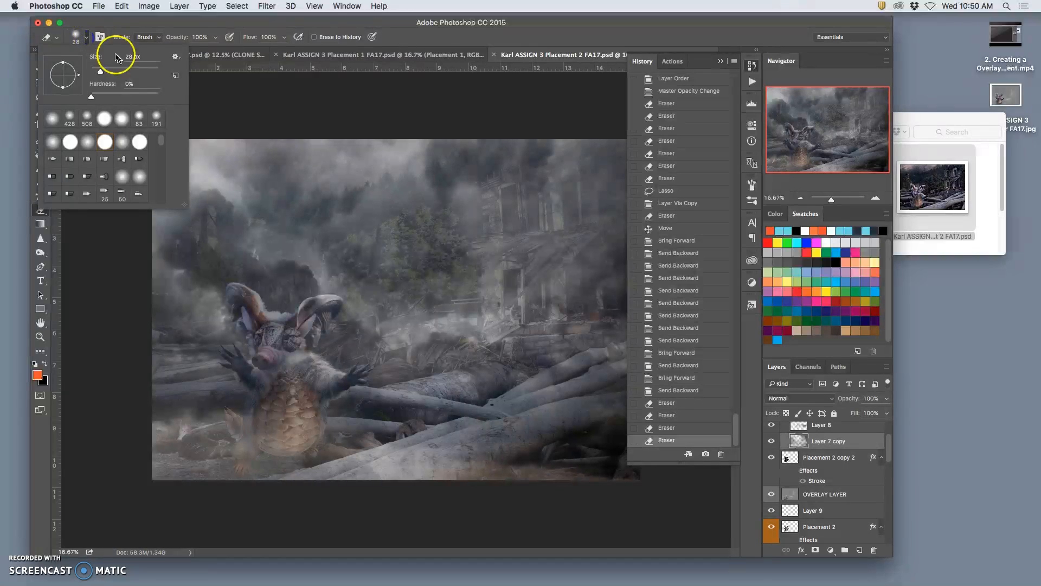
{"action": "left_click", "coordinate": [215, 37]}
{"action": "left_click_drag", "start_coordinate": [197, 51], "coordinate": [196, 51]}
{"action": "key", "text": "super+minus"}
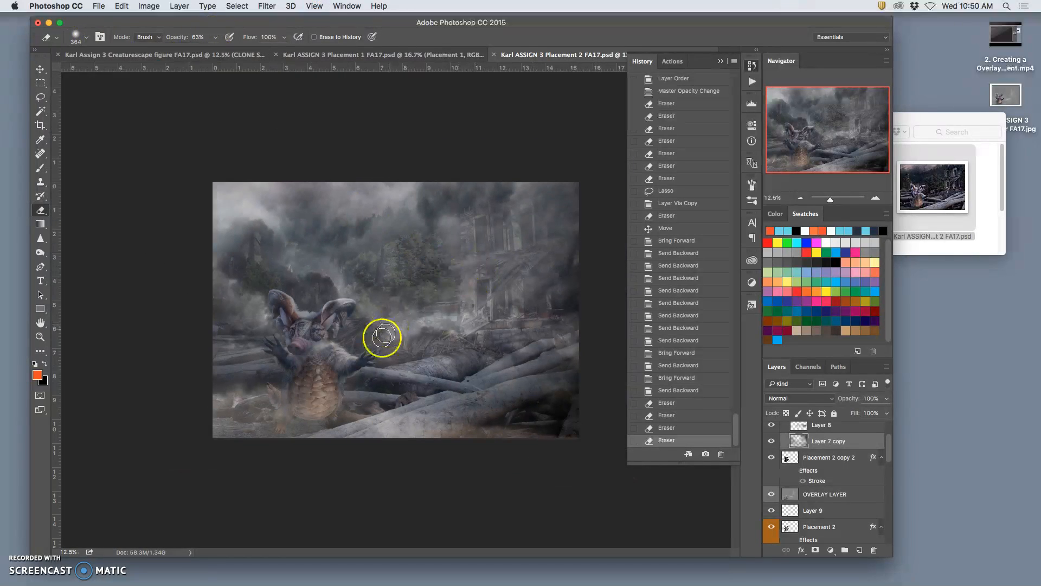
{"action": "left_click", "coordinate": [86, 38]}
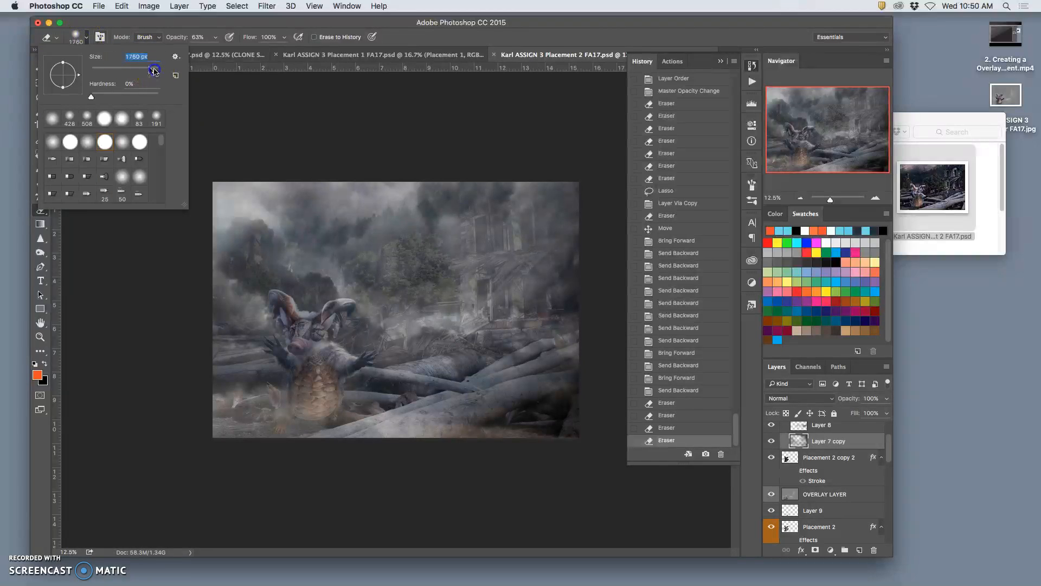
{"action": "mouse_move", "coordinate": [318, 343]}
{"action": "left_mouse_down"}
{"action": "mouse_move", "coordinate": [214, 335]}
{"action": "mouse_move", "coordinate": [226, 187]}
{"action": "mouse_move", "coordinate": [407, 214]}
{"action": "mouse_move", "coordinate": [544, 185]}
{"action": "mouse_move", "coordinate": [261, 216]}
{"action": "left_mouse_up"}
{"action": "mouse_move", "coordinate": [336, 153]}
{"action": "left_mouse_down"}
{"action": "mouse_move", "coordinate": [416, 237]}
{"action": "mouse_move", "coordinate": [483, 237]}
{"action": "mouse_move", "coordinate": [341, 204]}
{"action": "mouse_move", "coordinate": [336, 268]}
{"action": "mouse_move", "coordinate": [303, 264]}
{"action": "mouse_move", "coordinate": [374, 274]}
{"action": "mouse_move", "coordinate": [401, 295]}
{"action": "mouse_move", "coordinate": [447, 272]}
{"action": "mouse_move", "coordinate": [483, 272]}
{"action": "left_mouse_up"}
{"action": "mouse_move", "coordinate": [462, 190]}
{"action": "left_mouse_down"}
{"action": "mouse_move", "coordinate": [455, 206]}
{"action": "mouse_move", "coordinate": [558, 233]}
{"action": "mouse_move", "coordinate": [476, 275]}
{"action": "mouse_move", "coordinate": [494, 298]}
{"action": "left_mouse_up"}
Erase the fog along the foreground logs and around the creature's feet, undoing the last stroke
{"action": "mouse_move", "coordinate": [493, 339]}
{"action": "left_mouse_down"}
{"action": "mouse_move", "coordinate": [482, 391]}
{"action": "mouse_move", "coordinate": [599, 368]}
{"action": "left_mouse_up"}
{"action": "mouse_move", "coordinate": [528, 389]}
{"action": "left_mouse_down"}
{"action": "mouse_move", "coordinate": [384, 436]}
{"action": "mouse_move", "coordinate": [561, 447]}
{"action": "mouse_move", "coordinate": [425, 430]}
{"action": "mouse_move", "coordinate": [453, 416]}
{"action": "mouse_move", "coordinate": [369, 433]}
{"action": "mouse_move", "coordinate": [380, 433]}
{"action": "mouse_move", "coordinate": [384, 400]}
{"action": "mouse_move", "coordinate": [195, 424]}
{"action": "left_mouse_up"}
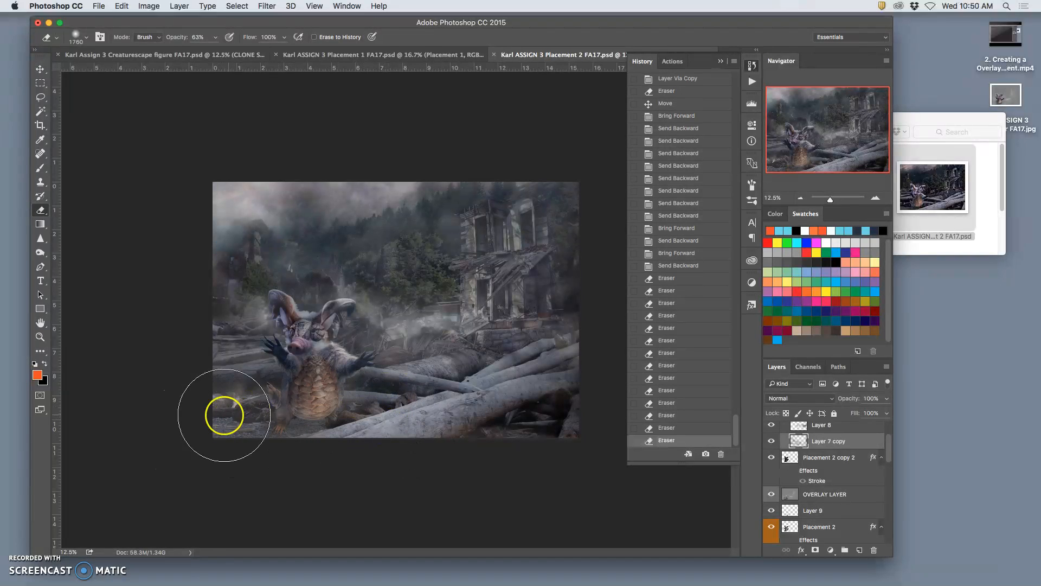
{"action": "mouse_move", "coordinate": [275, 402]}
{"action": "left_mouse_down"}
{"action": "mouse_move", "coordinate": [212, 395]}
{"action": "mouse_move", "coordinate": [221, 390]}
{"action": "mouse_move", "coordinate": [193, 371]}
{"action": "mouse_move", "coordinate": [252, 367]}
{"action": "mouse_move", "coordinate": [326, 388]}
{"action": "left_mouse_up"}
{"action": "mouse_move", "coordinate": [395, 389]}
{"action": "left_mouse_down"}
{"action": "mouse_move", "coordinate": [347, 395]}
{"action": "mouse_move", "coordinate": [376, 410]}
{"action": "left_mouse_up"}
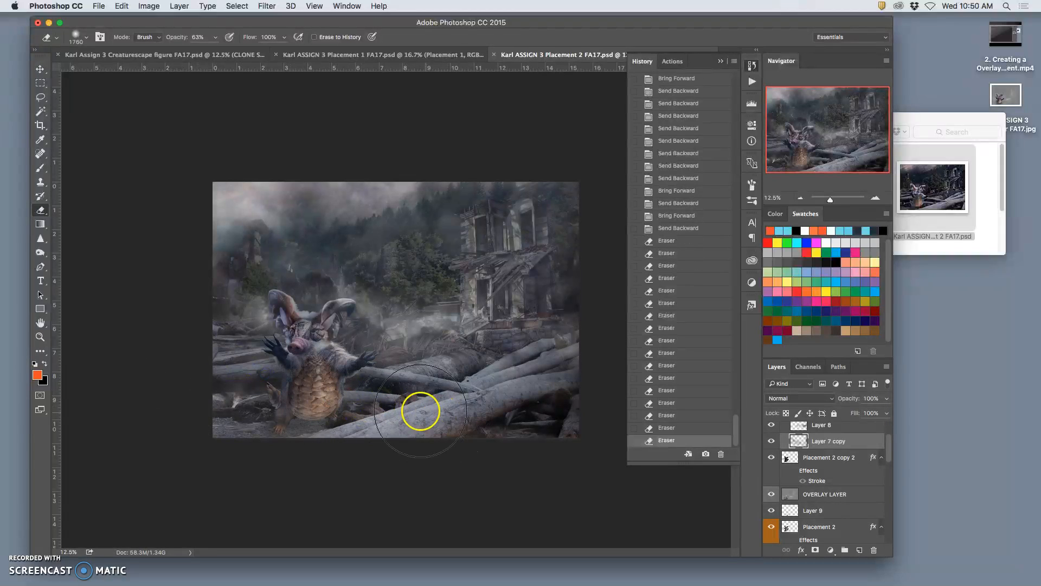
{"action": "key", "text": "super+z"}
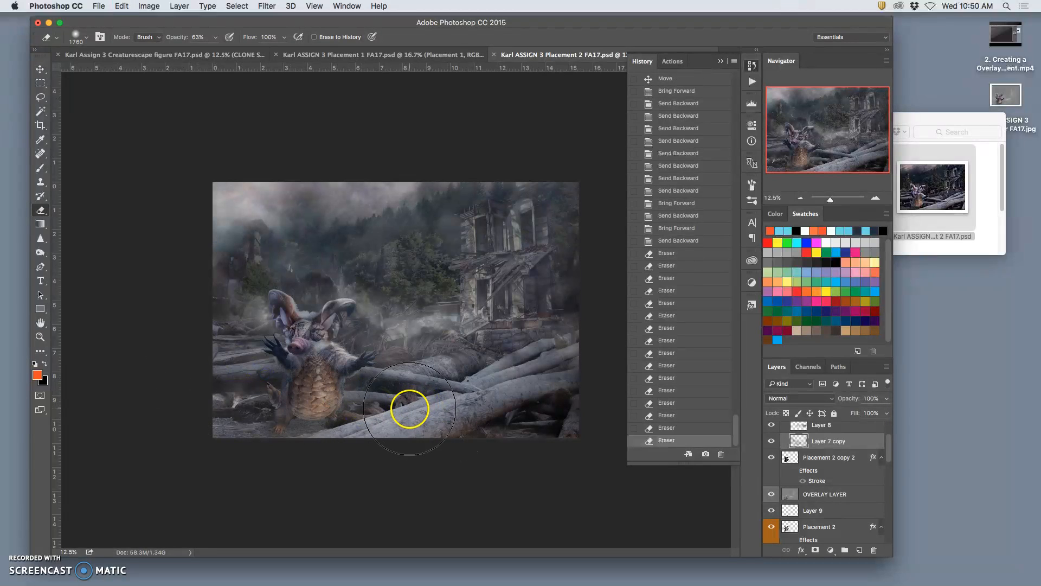
Try erasing more fog from the logs beside the creature and undo it
{"action": "key", "text": "super+equal"}
{"action": "key", "text": "super+equal"}
{"action": "left_click_drag", "start_coordinate": [415, 407], "coordinate": [455, 361]}
{"action": "key", "text": "super+z"}
{"action": "key", "text": "super+z"}
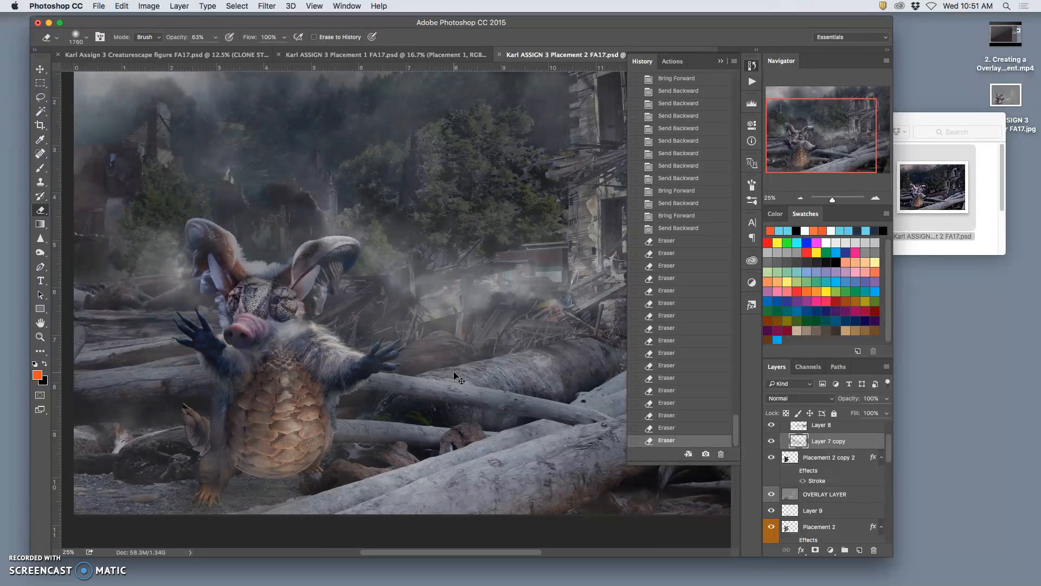
{"action": "left_click_drag", "start_coordinate": [454, 314], "coordinate": [530, 435]}
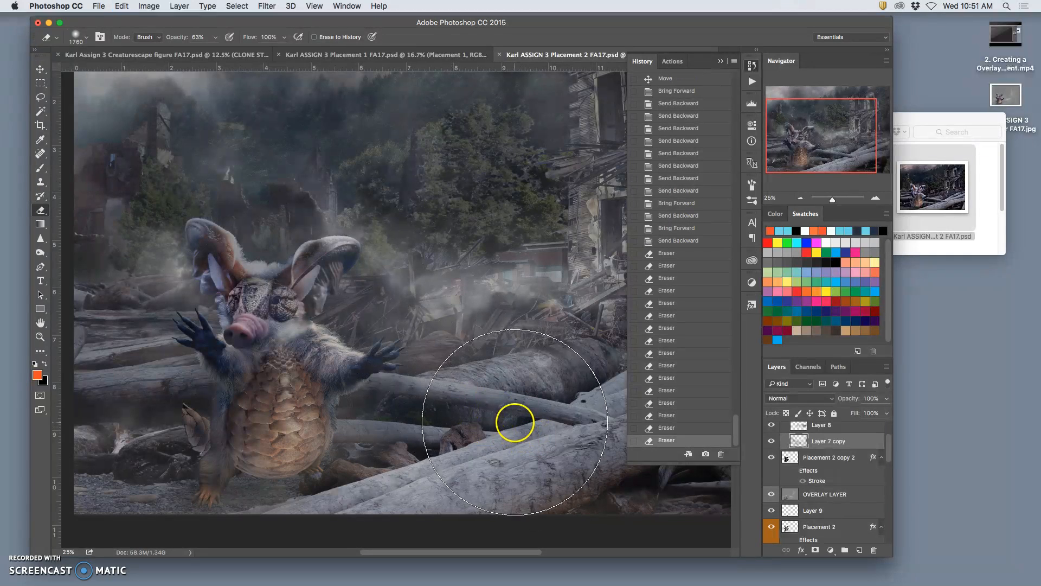
{"action": "key", "text": "super+minus"}
{"action": "key", "text": "super+minus"}
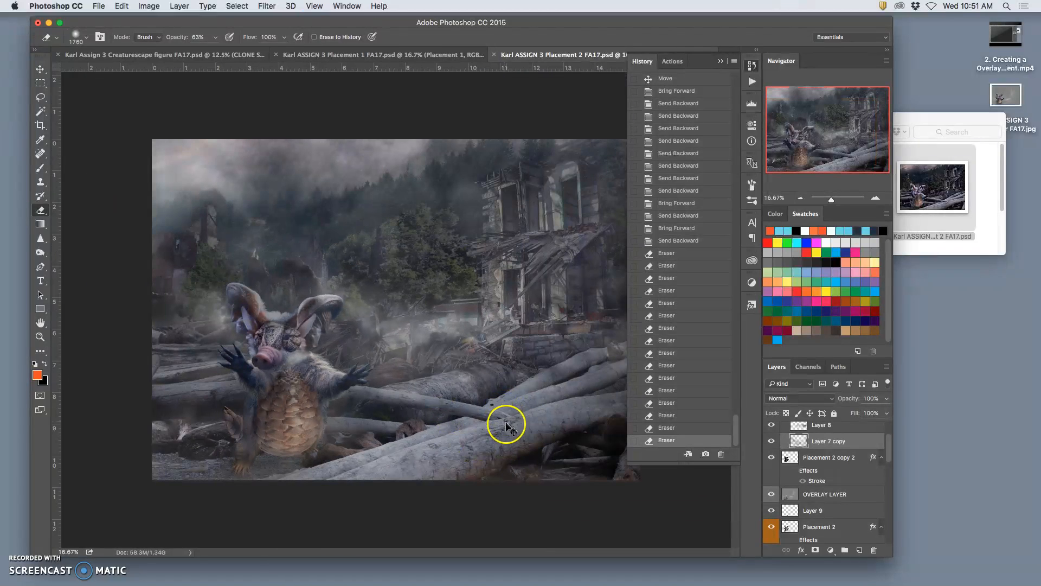
{"action": "key", "text": "super+minus"}
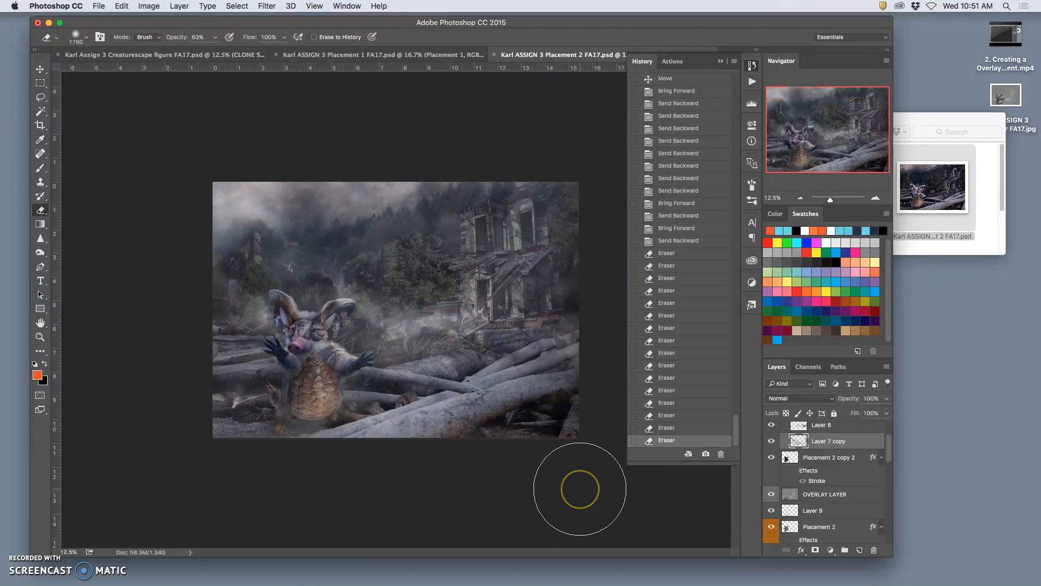
{"action": "mouse_move", "coordinate": [582, 456]}
{"action": "left_mouse_down"}
{"action": "mouse_move", "coordinate": [597, 428]}
{"action": "mouse_move", "coordinate": [586, 407]}
{"action": "mouse_move", "coordinate": [562, 407]}
{"action": "mouse_move", "coordinate": [580, 412]}
{"action": "mouse_move", "coordinate": [551, 451]}
{"action": "mouse_move", "coordinate": [540, 491]}
{"action": "mouse_move", "coordinate": [559, 485]}
{"action": "mouse_move", "coordinate": [548, 455]}
{"action": "mouse_move", "coordinate": [564, 390]}
{"action": "mouse_move", "coordinate": [588, 402]}
{"action": "mouse_move", "coordinate": [581, 415]}
{"action": "mouse_move", "coordinate": [518, 427]}
{"action": "mouse_move", "coordinate": [487, 430]}
{"action": "mouse_move", "coordinate": [481, 417]}
{"action": "mouse_move", "coordinate": [534, 332]}
{"action": "mouse_move", "coordinate": [530, 272]}
{"action": "mouse_move", "coordinate": [584, 458]}
{"action": "mouse_move", "coordinate": [598, 463]}
{"action": "mouse_move", "coordinate": [431, 454]}
{"action": "mouse_move", "coordinate": [311, 419]}
{"action": "mouse_move", "coordinate": [273, 264]}
{"action": "mouse_move", "coordinate": [580, 267]}
{"action": "mouse_move", "coordinate": [565, 414]}
{"action": "mouse_move", "coordinate": [370, 441]}
{"action": "mouse_move", "coordinate": [322, 375]}
{"action": "mouse_move", "coordinate": [424, 344]}
{"action": "mouse_move", "coordinate": [397, 322]}
{"action": "mouse_move", "coordinate": [414, 380]}
{"action": "mouse_move", "coordinate": [299, 271]}
{"action": "mouse_move", "coordinate": [384, 378]}
{"action": "mouse_move", "coordinate": [444, 366]}
{"action": "mouse_move", "coordinate": [478, 422]}
{"action": "mouse_move", "coordinate": [497, 410]}
{"action": "mouse_move", "coordinate": [534, 423]}
{"action": "left_mouse_up"}
Compare the scene with OVERLAY LAYER hidden and shown, leaving the layer visible
{"action": "left_click", "coordinate": [769, 460]}
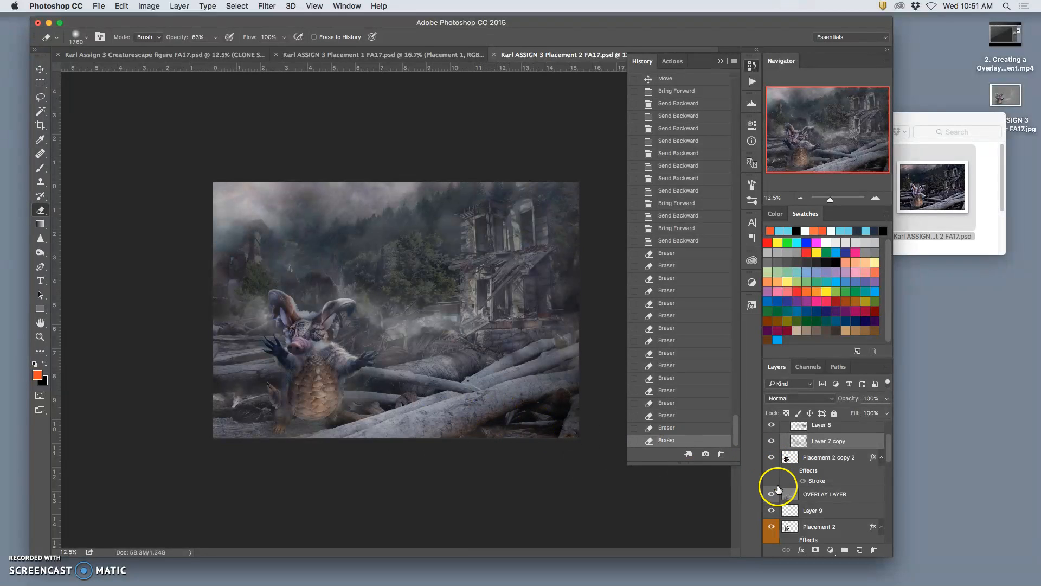
{"action": "left_click", "coordinate": [772, 494]}
{"action": "left_click", "coordinate": [772, 493]}
{"action": "left_click", "coordinate": [772, 494]}
{"action": "mouse_move", "coordinate": [488, 390]}
{"action": "left_mouse_down"}
{"action": "mouse_move", "coordinate": [521, 410]}
{"action": "mouse_move", "coordinate": [539, 405]}
{"action": "left_mouse_up"}
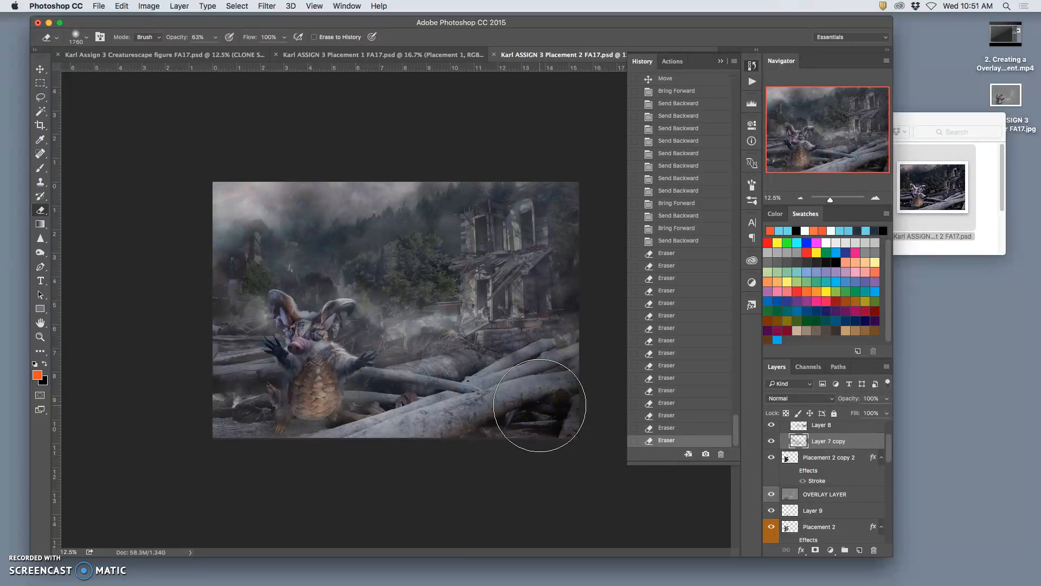
Save the layered document, then save a JPEG version in the Assignment 3 folder at Maximum quality 10, Baseline ("Standard")
{"action": "left_click", "coordinate": [100, 7]}
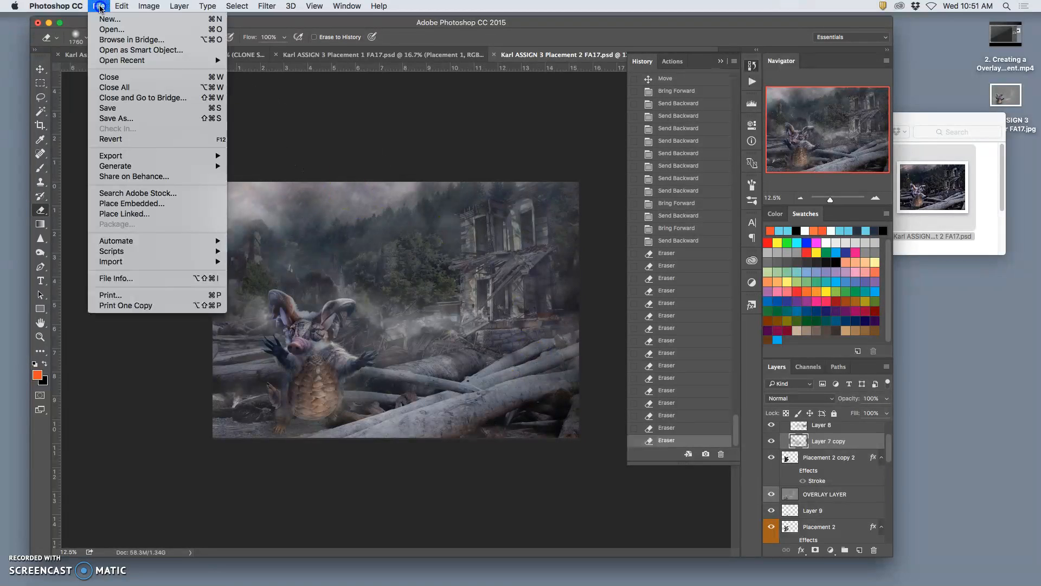
{"action": "left_click", "coordinate": [128, 113]}
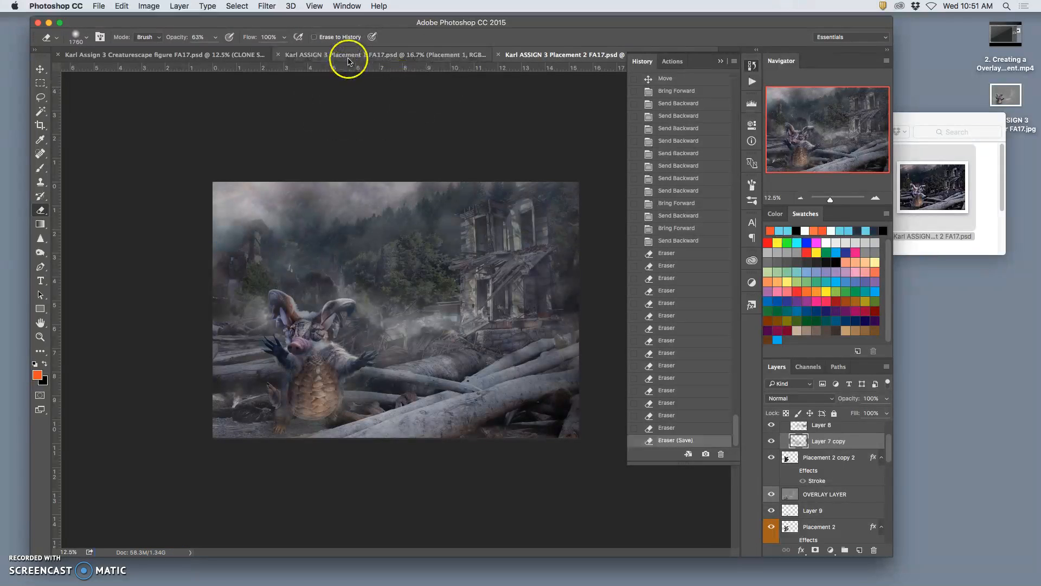
{"action": "left_click", "coordinate": [99, 7]}
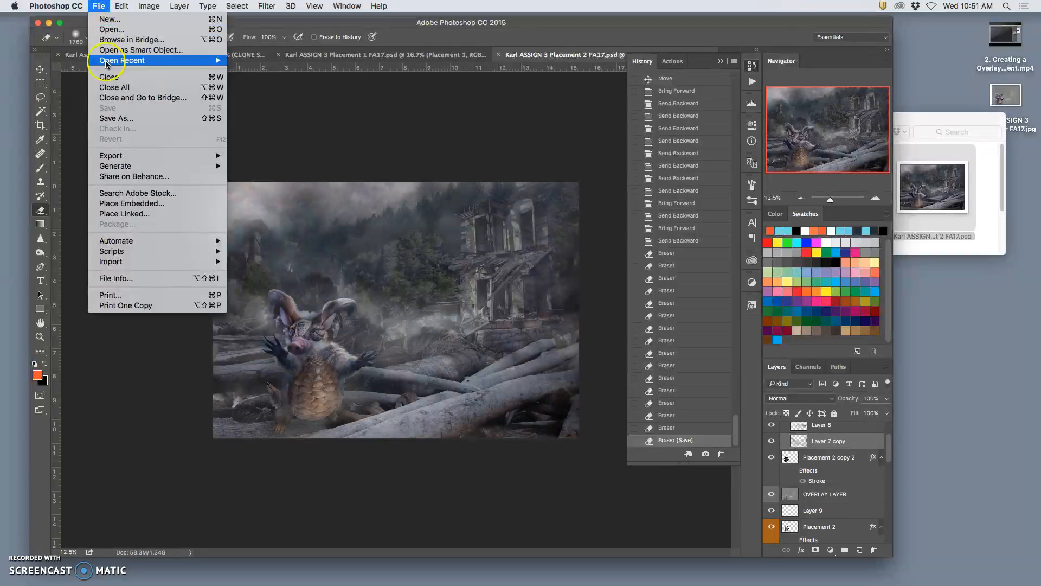
{"action": "left_click", "coordinate": [114, 115]}
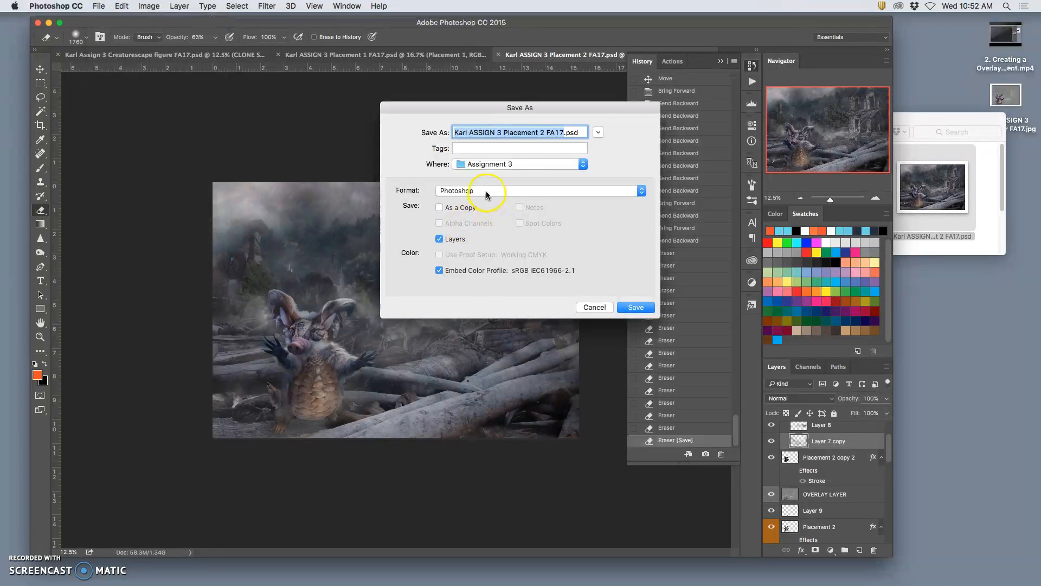
{"action": "left_click", "coordinate": [486, 190]}
{"action": "left_click", "coordinate": [488, 259]}
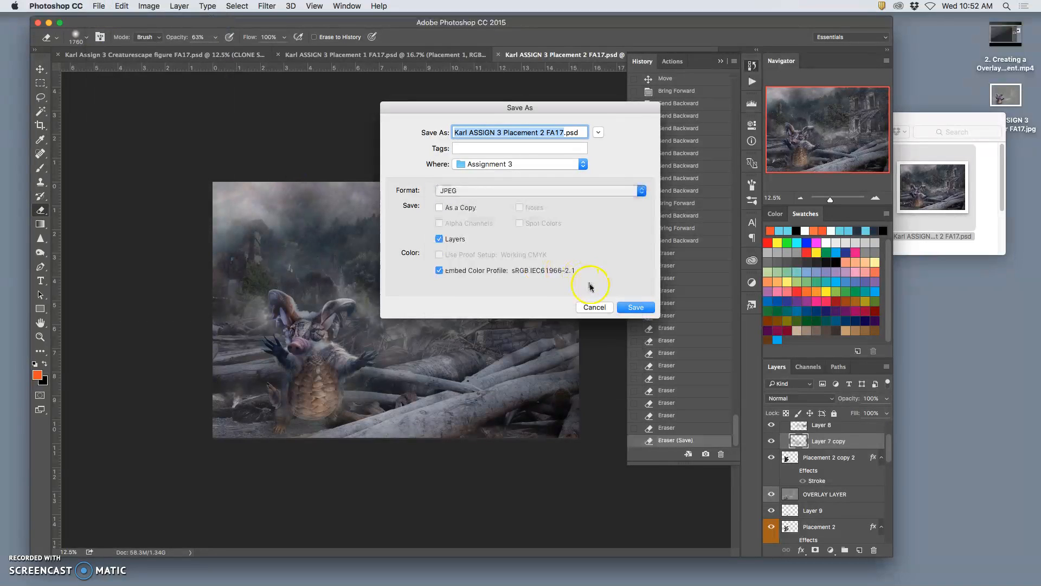
{"action": "left_click", "coordinate": [635, 308]}
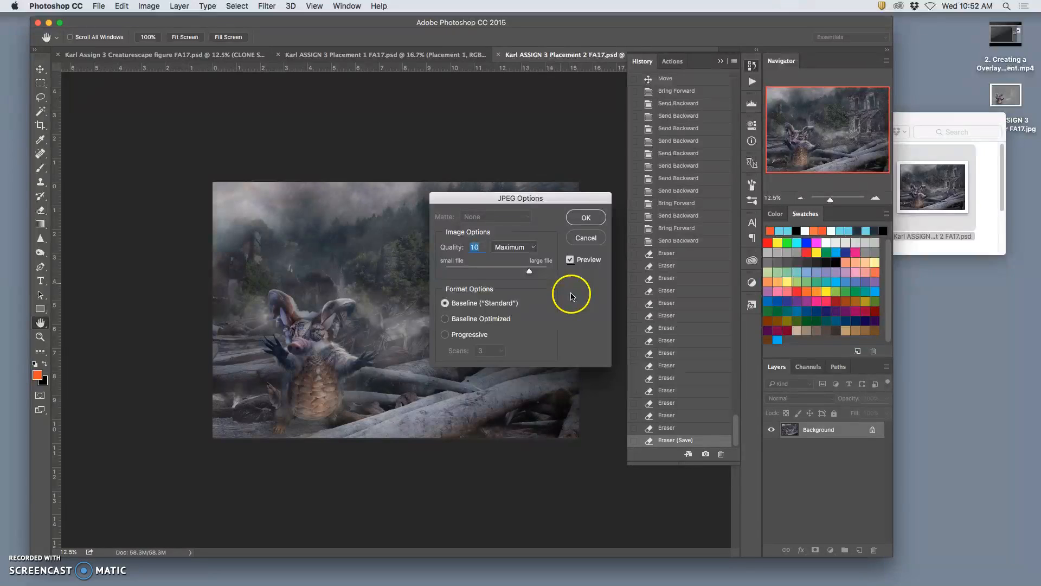
{"action": "left_click", "coordinate": [530, 272]}
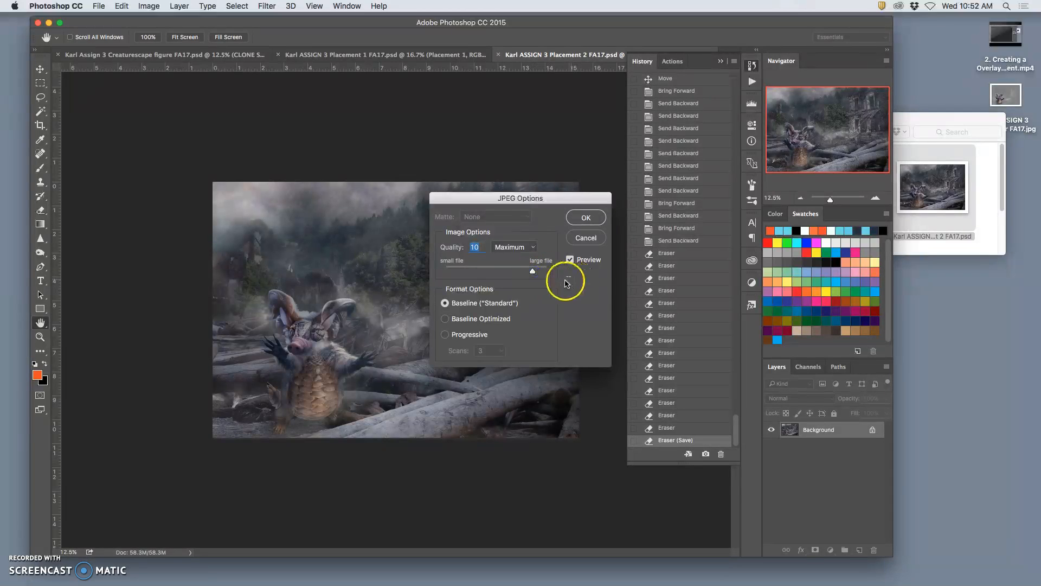
{"action": "left_click", "coordinate": [586, 219]}
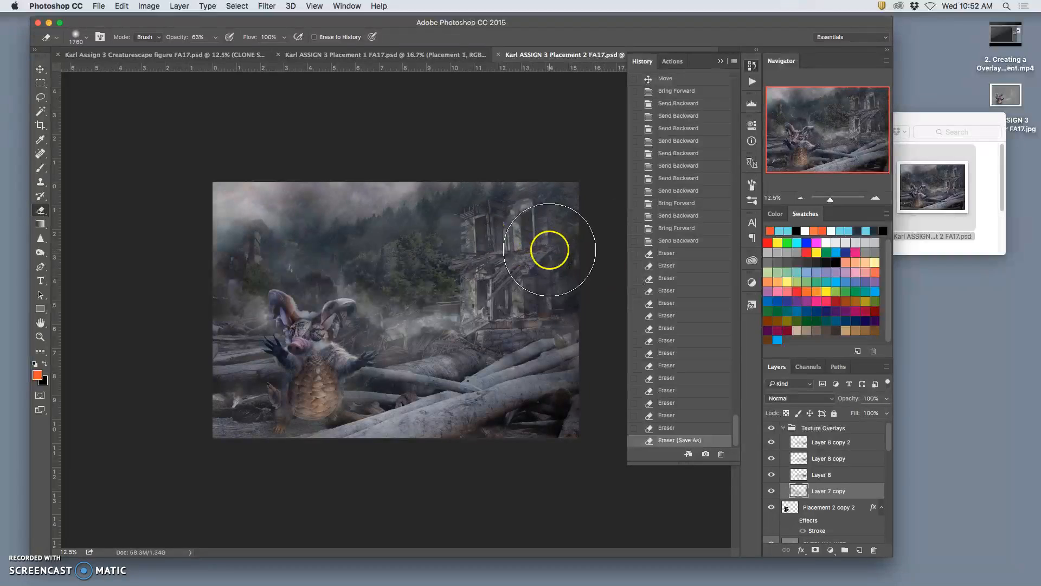
Check the document's dimensions and resolution in Image Size without changing them
{"action": "left_click", "coordinate": [155, 8]}
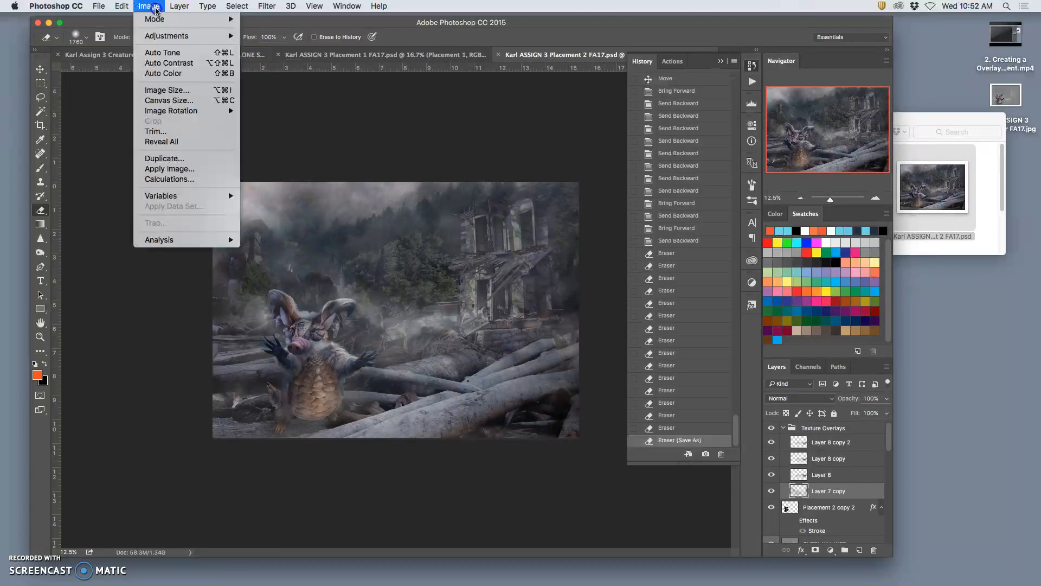
{"action": "left_click", "coordinate": [165, 90]}
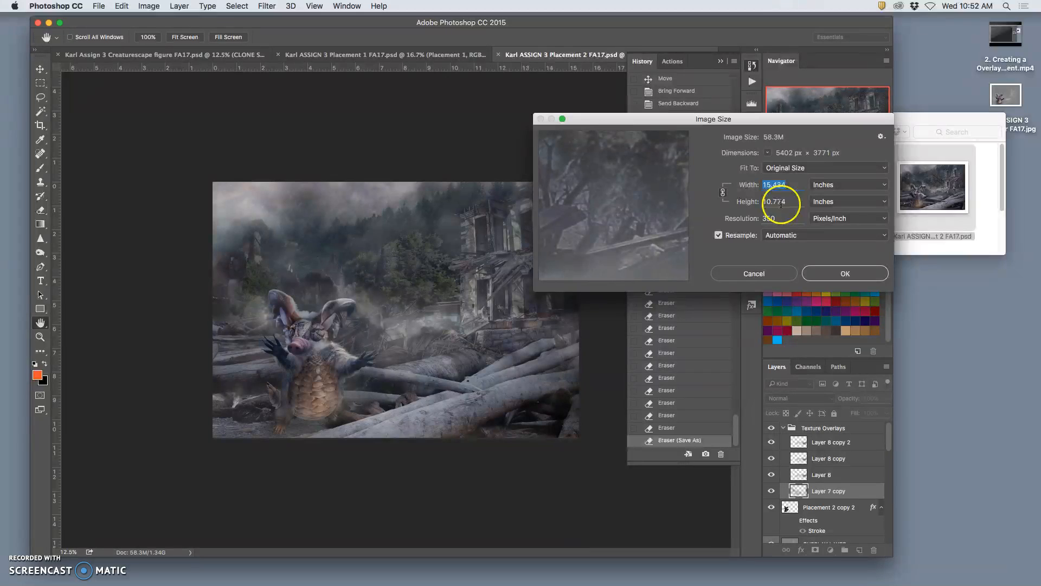
{"action": "left_click", "coordinate": [833, 273]}
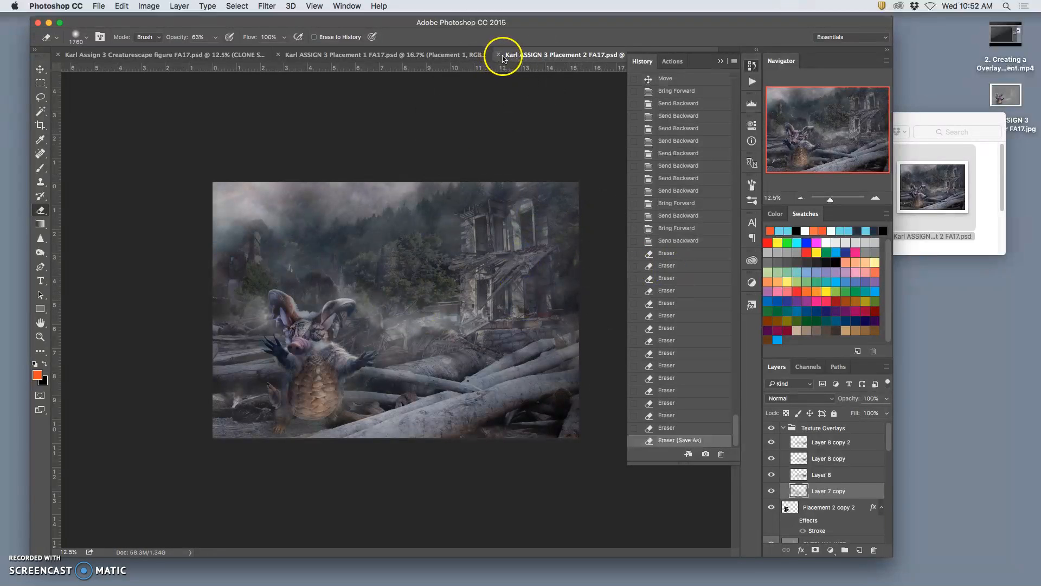
Switch to Finder and move the new Placement 2 FA17.jpg from the Assignment 3 folder to the desktop
{"action": "key", "text": "F11"}
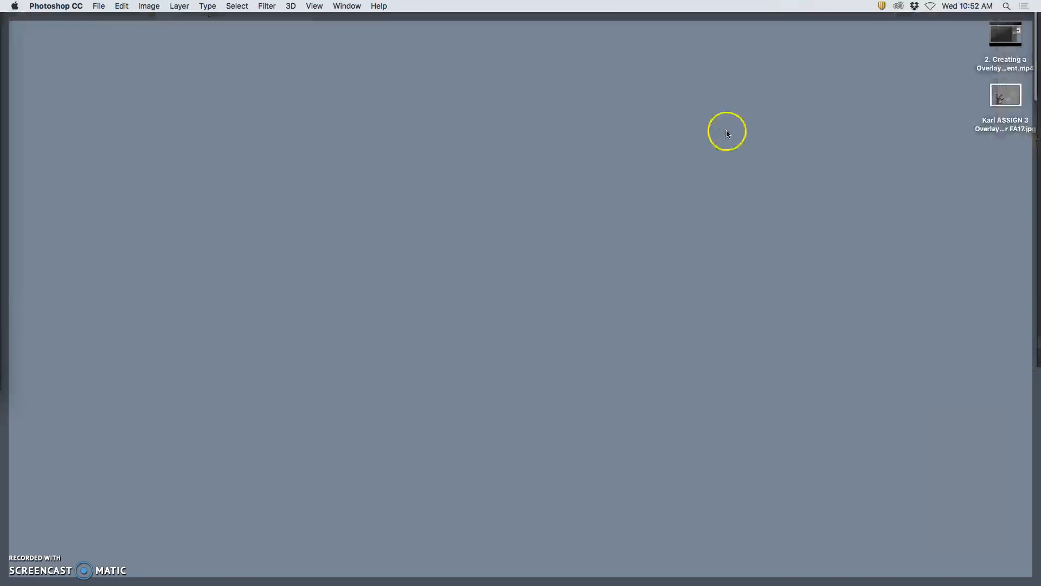
{"action": "key", "text": "F11"}
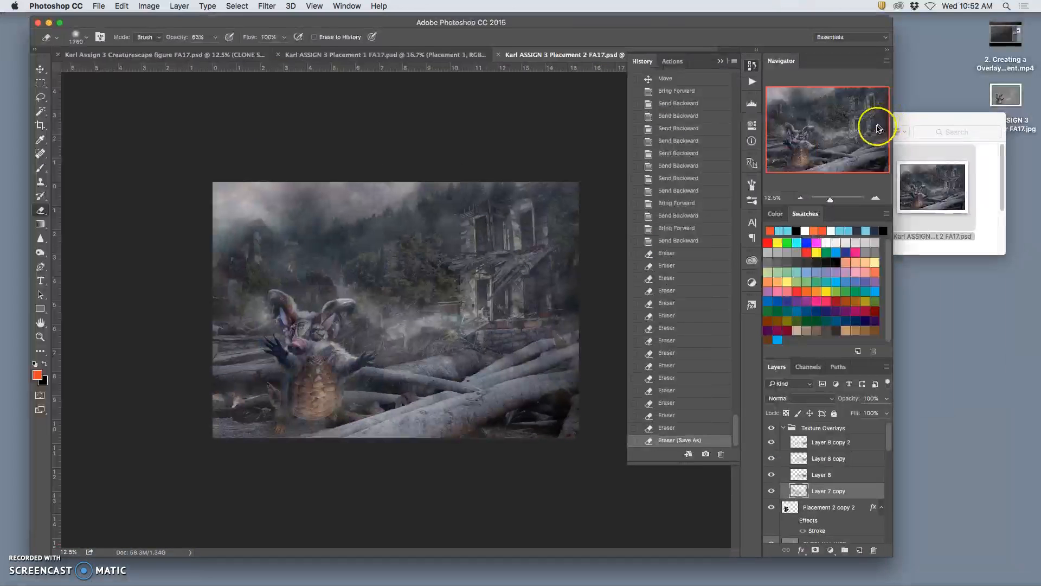
{"action": "left_click", "coordinate": [969, 171]}
{"action": "left_click", "coordinate": [932, 187]}
{"action": "scroll", "coordinate": [935, 191], "scroll_direction": "down", "scroll_amount": 3}
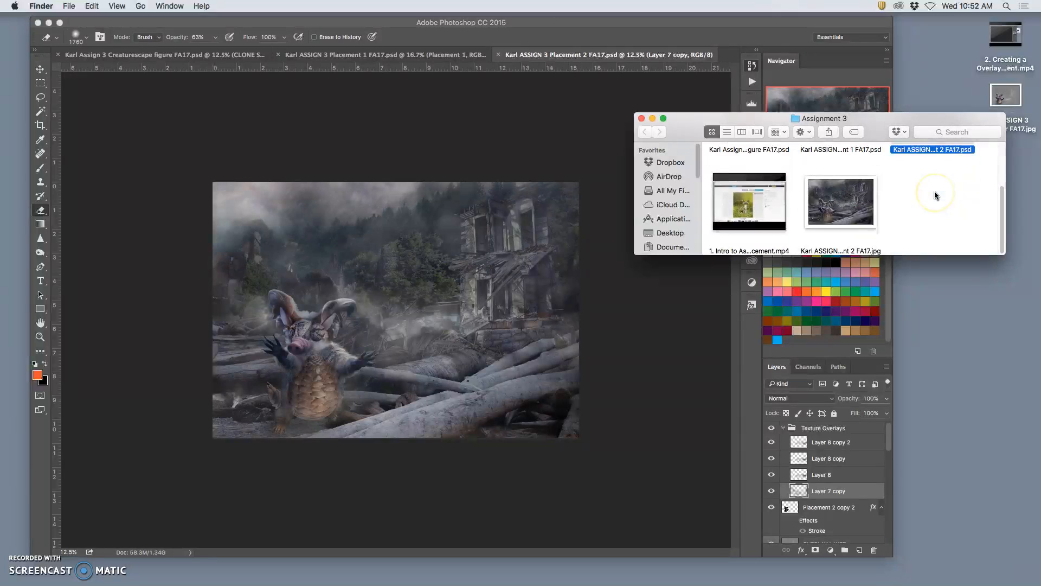
{"action": "left_click_drag", "start_coordinate": [865, 209], "coordinate": [1018, 186]}
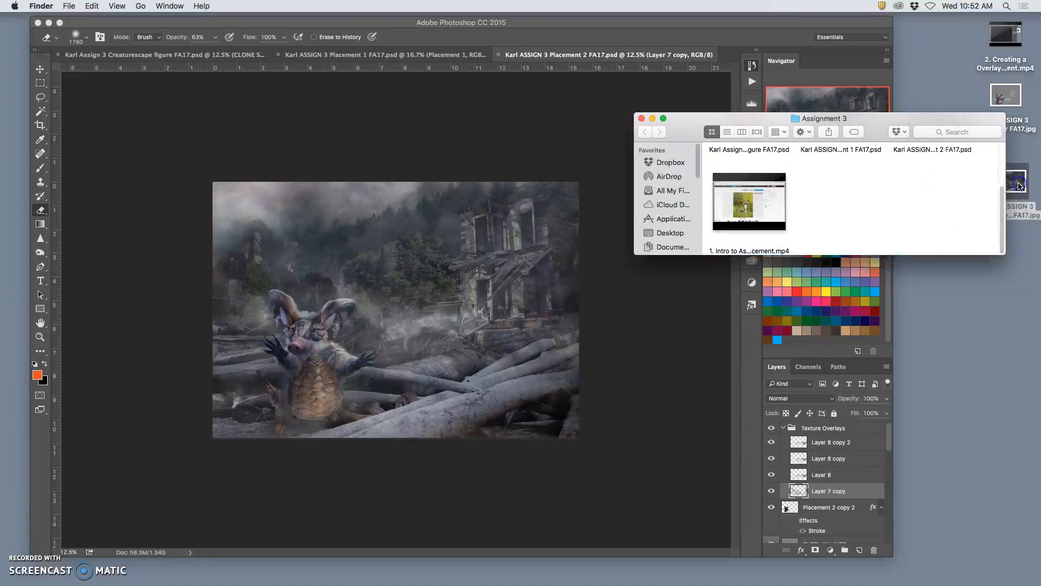
Tag the Overlay Layer and Placement 2 JPEGs on the desktop yellow
{"action": "key", "text": "F11"}
{"action": "left_click_drag", "start_coordinate": [972, 123], "coordinate": [986, 188]}
{"action": "right_click", "coordinate": [998, 186]}
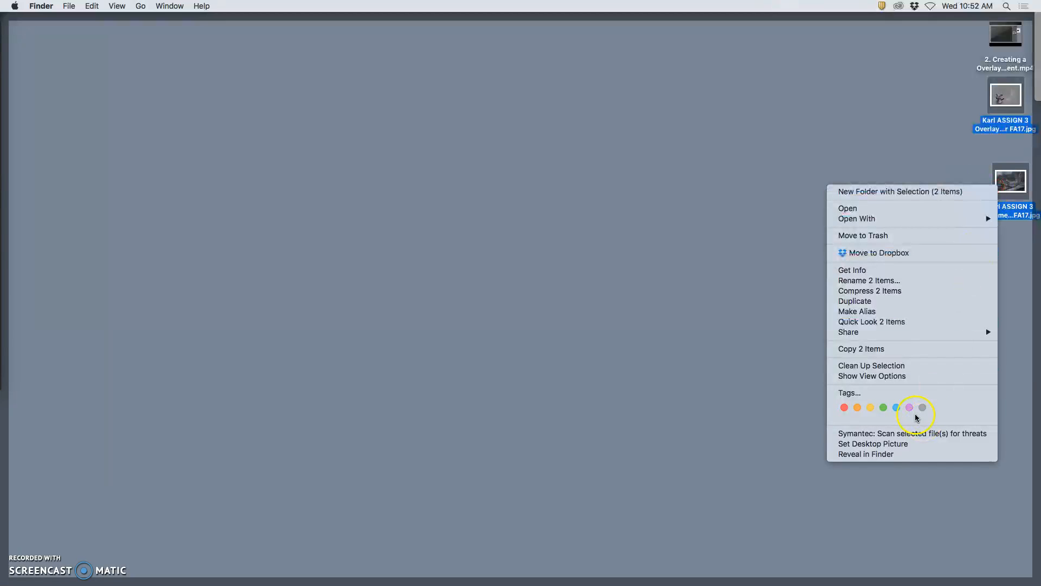
{"action": "left_click", "coordinate": [870, 407]}
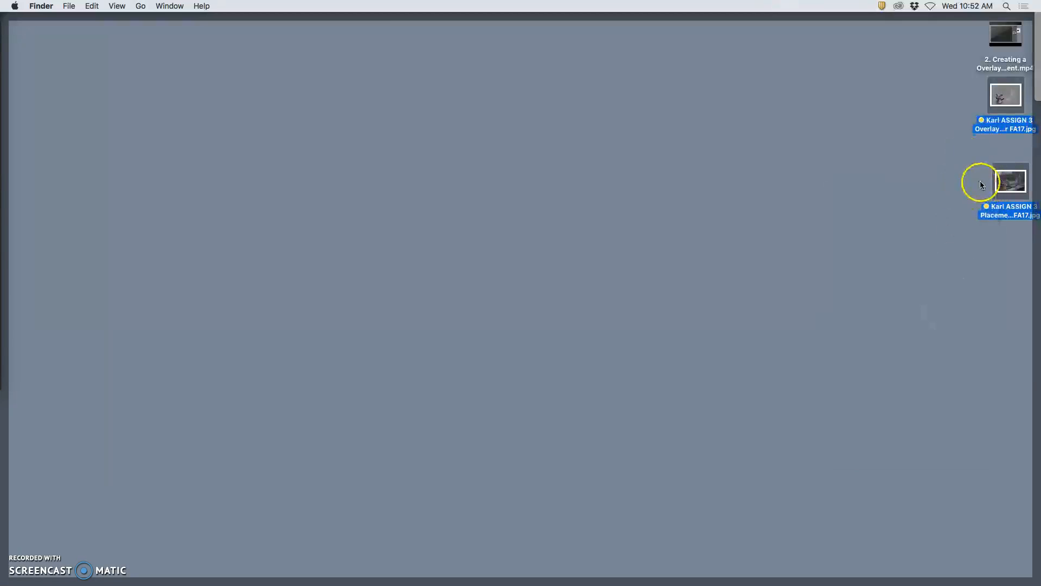
{"action": "left_click", "coordinate": [964, 184]}
Open the Overlay Layer and Placement 2 JPEGs in Preview, compare them side by side, and return to Photoshop
{"action": "double_click", "coordinate": [1002, 102]}
{"action": "left_click", "coordinate": [1014, 180]}
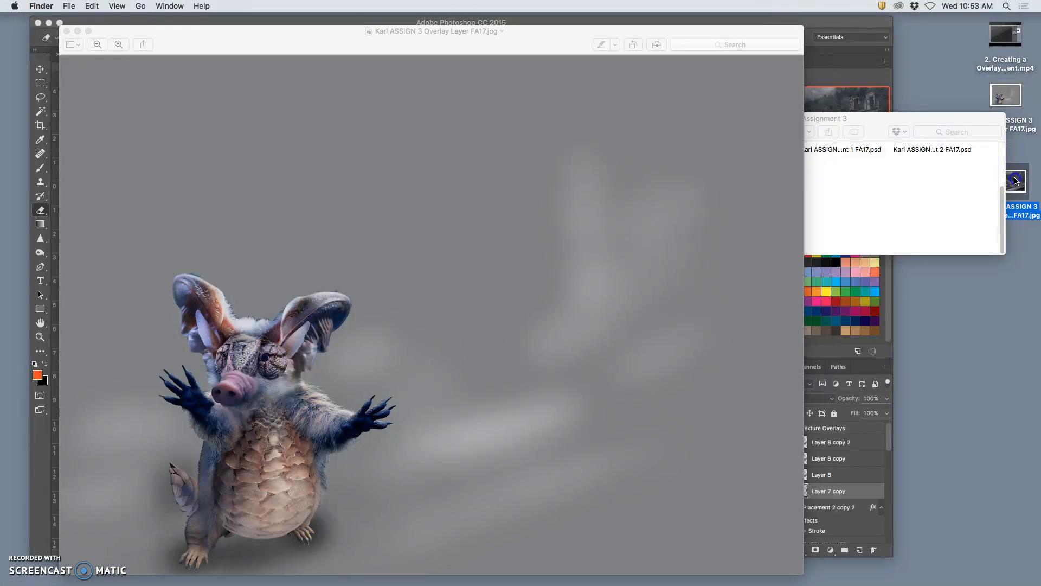
{"action": "double_click", "coordinate": [1015, 181]}
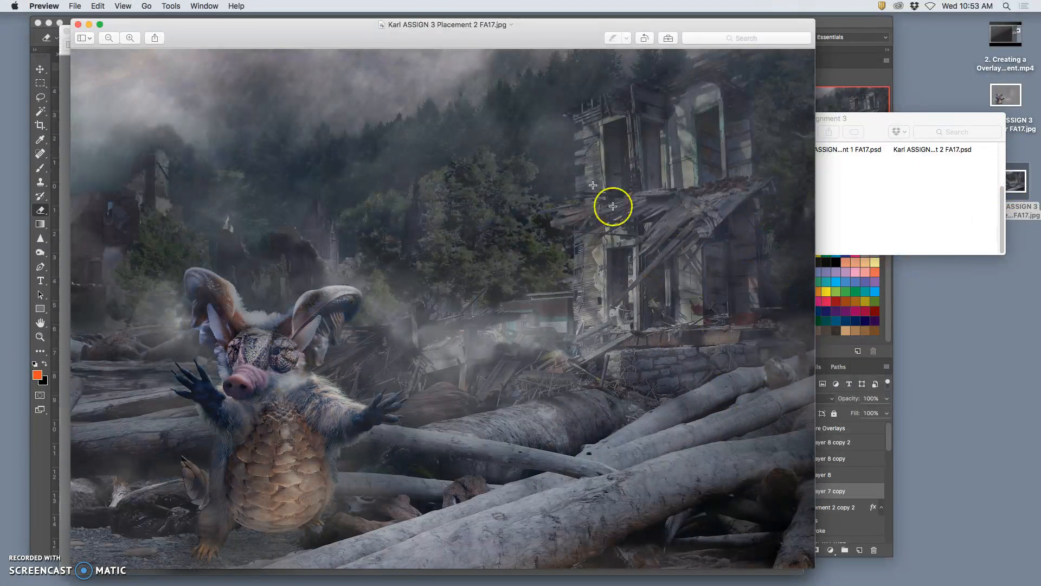
{"action": "left_click_drag", "start_coordinate": [311, 37], "coordinate": [585, 43]}
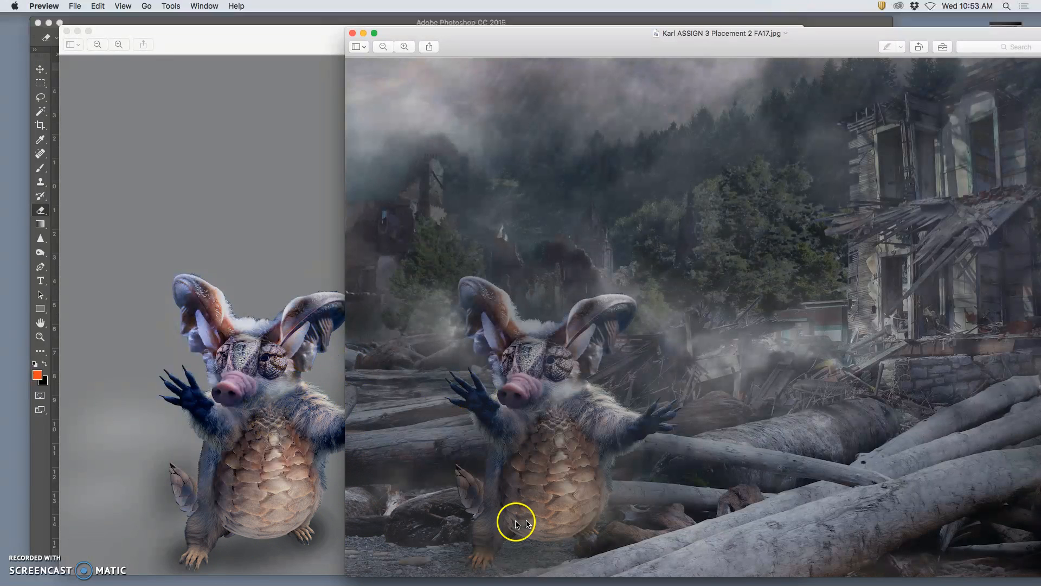
{"action": "left_click", "coordinate": [363, 32]}
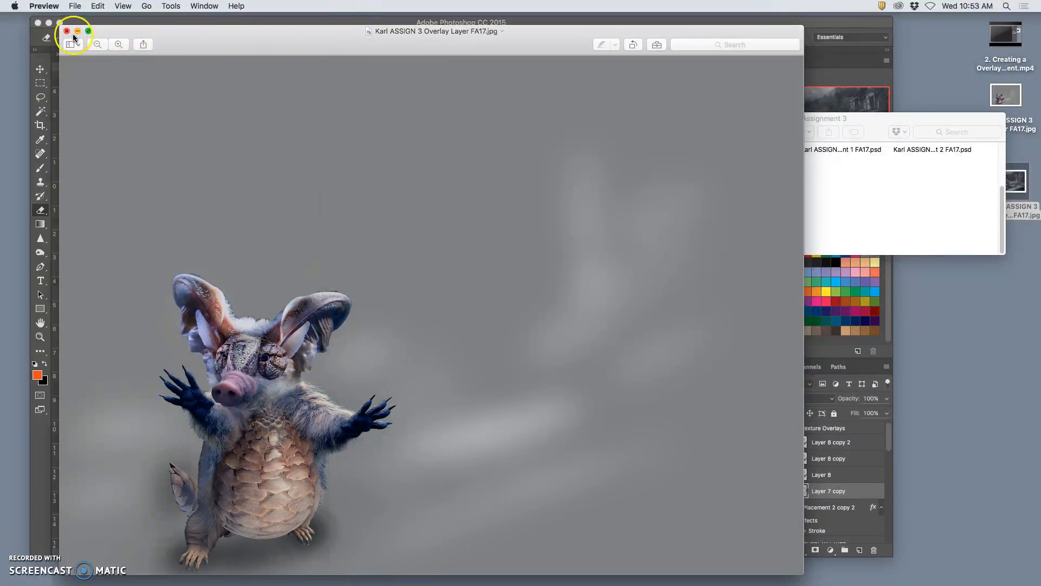
{"action": "left_click", "coordinate": [77, 33]}
{"action": "left_click", "coordinate": [175, 28]}
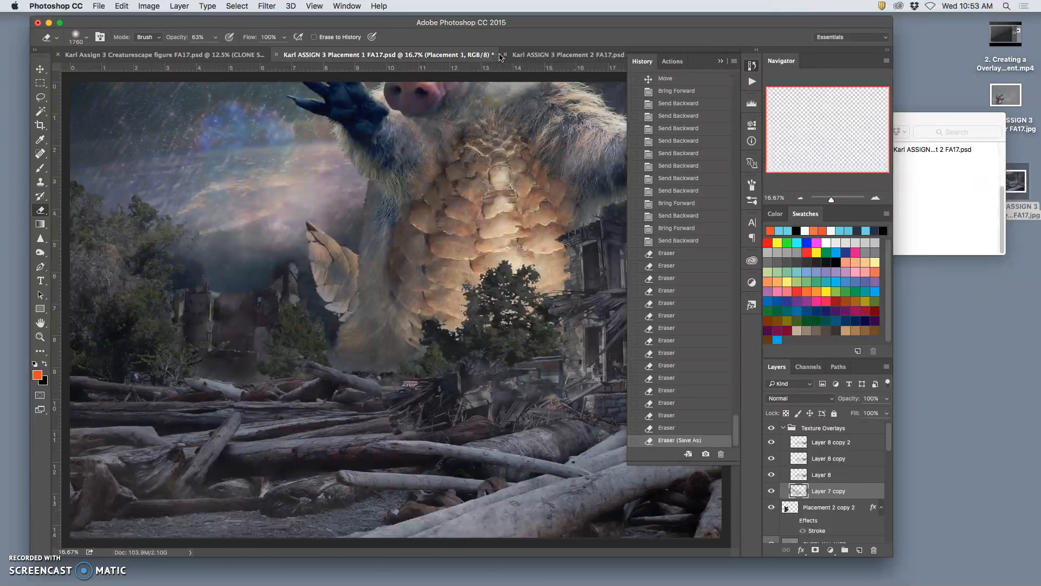
Close the Placement 2 document and toggle the Texture Overlays group's visibility in Placement 1 to compare its effect
{"action": "left_click", "coordinate": [499, 56]}
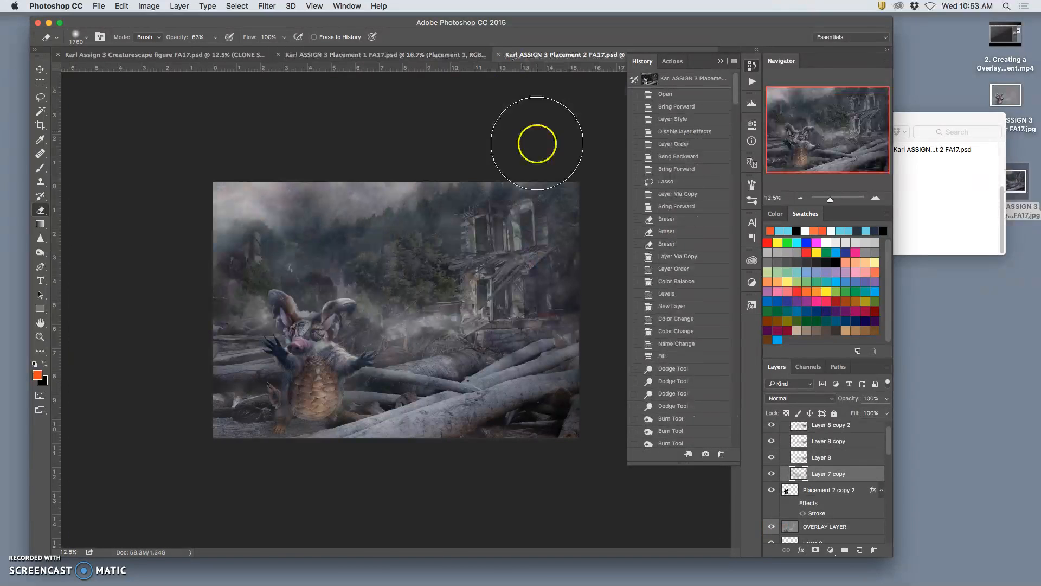
{"action": "left_click", "coordinate": [499, 55]}
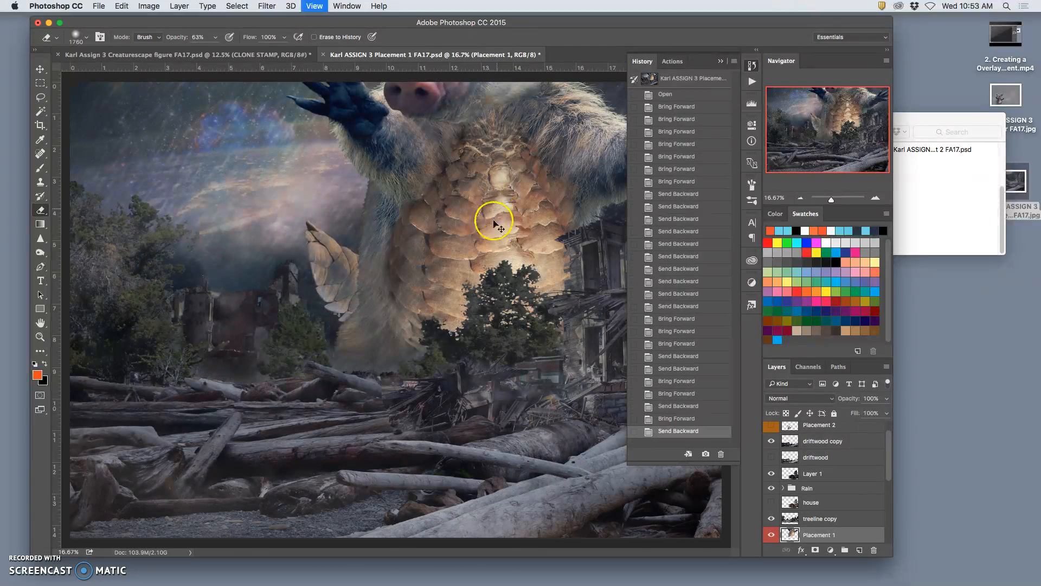
{"action": "key", "text": "super+minus"}
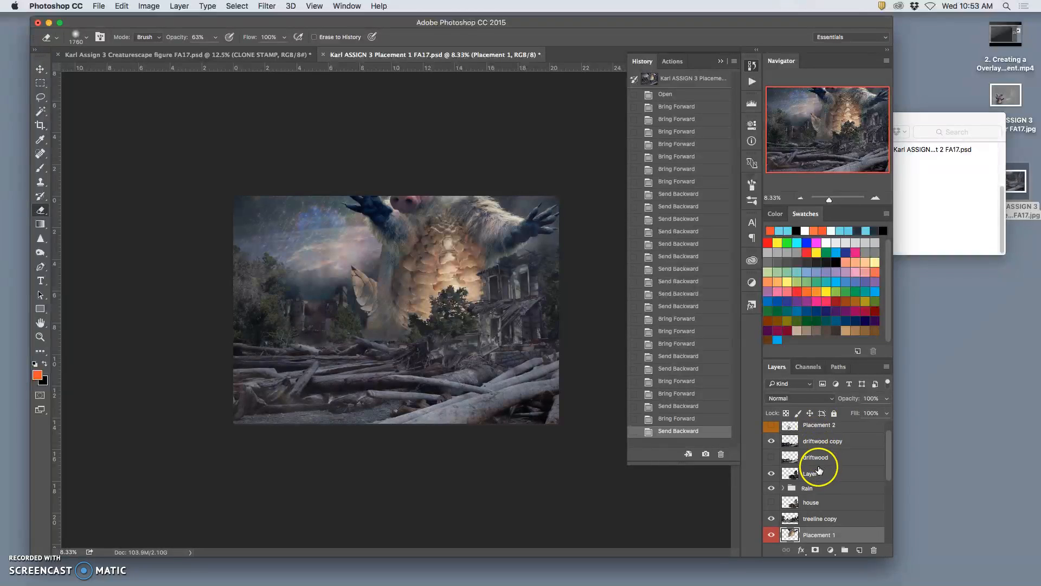
{"action": "scroll", "coordinate": [818, 470], "scroll_direction": "up", "scroll_amount": 1}
{"action": "left_click", "coordinate": [770, 428]}
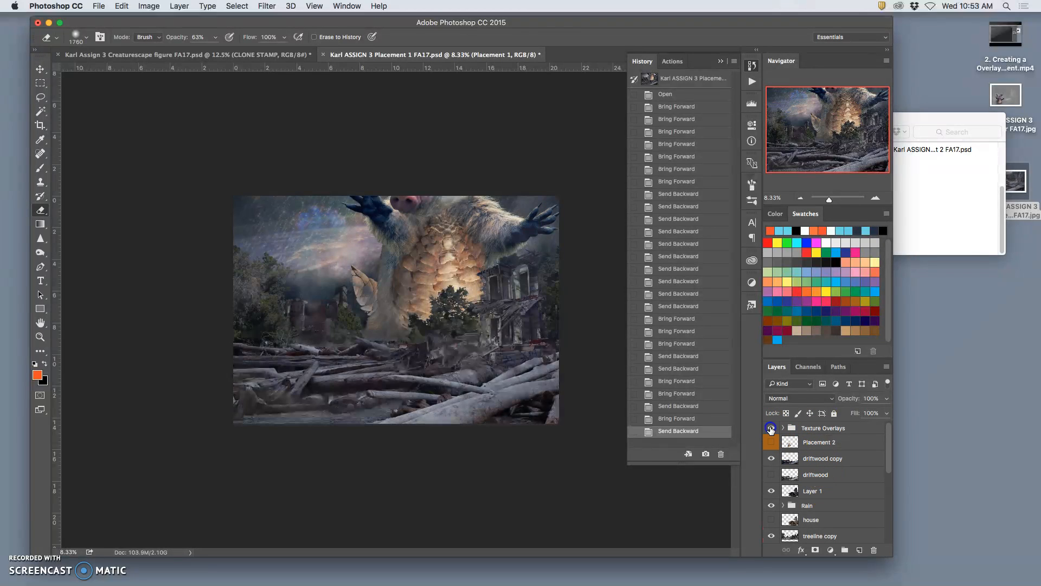
{"action": "left_click", "coordinate": [771, 428]}
{"action": "left_click", "coordinate": [771, 428]}
Duplicate the Placement 1 layer and apply Color Balance to the copy with highlights -6, 0, +12 and shadows +19, 0, -10
{"action": "left_click_drag", "start_coordinate": [829, 465], "coordinate": [789, 453]}
{"action": "scroll", "coordinate": [823, 458], "scroll_direction": "down", "scroll_amount": 5}
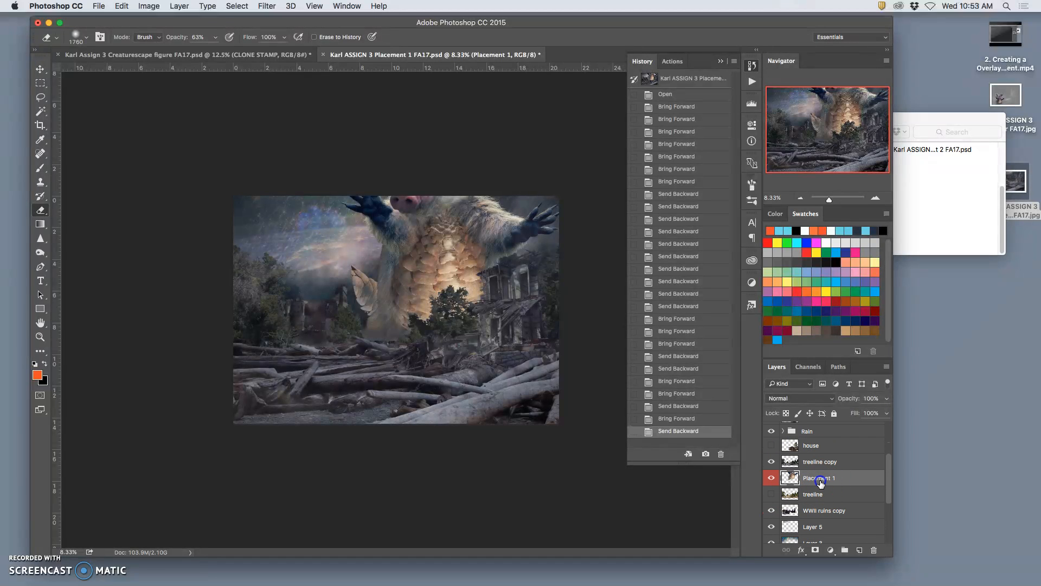
{"action": "key", "text": "ctrl+j"}
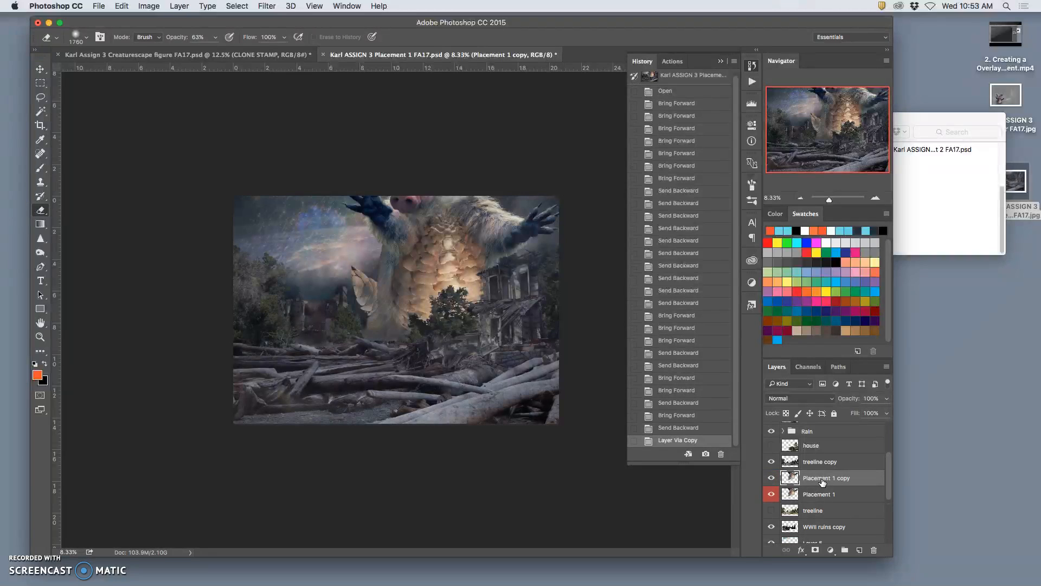
{"action": "left_click", "coordinate": [140, 6]}
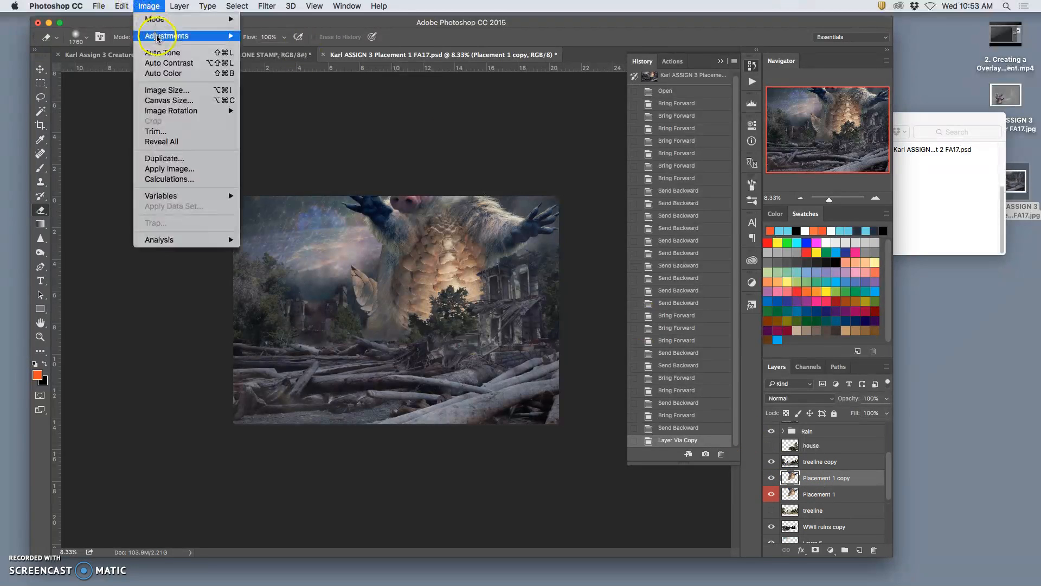
{"action": "mouse_move", "coordinate": [163, 31]}
{"action": "left_click", "coordinate": [282, 104]}
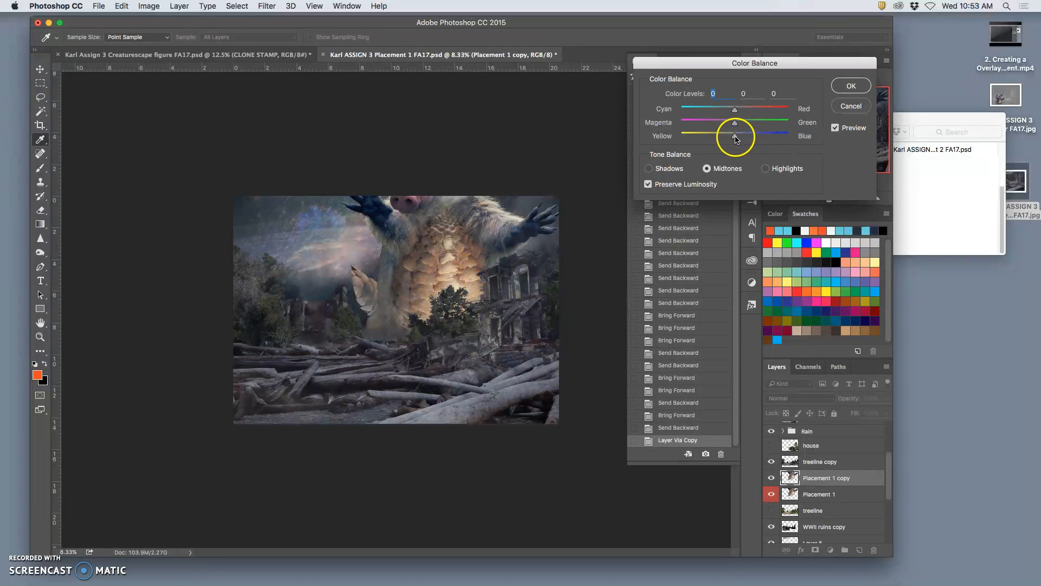
{"action": "left_click_drag", "start_coordinate": [735, 113], "coordinate": [725, 113]}
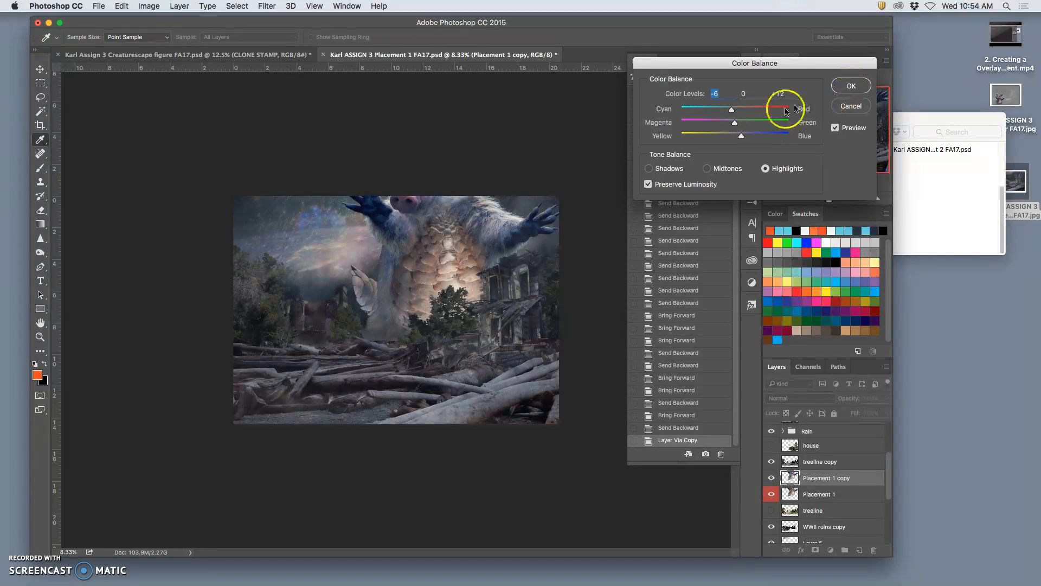
{"action": "left_click", "coordinate": [650, 169]}
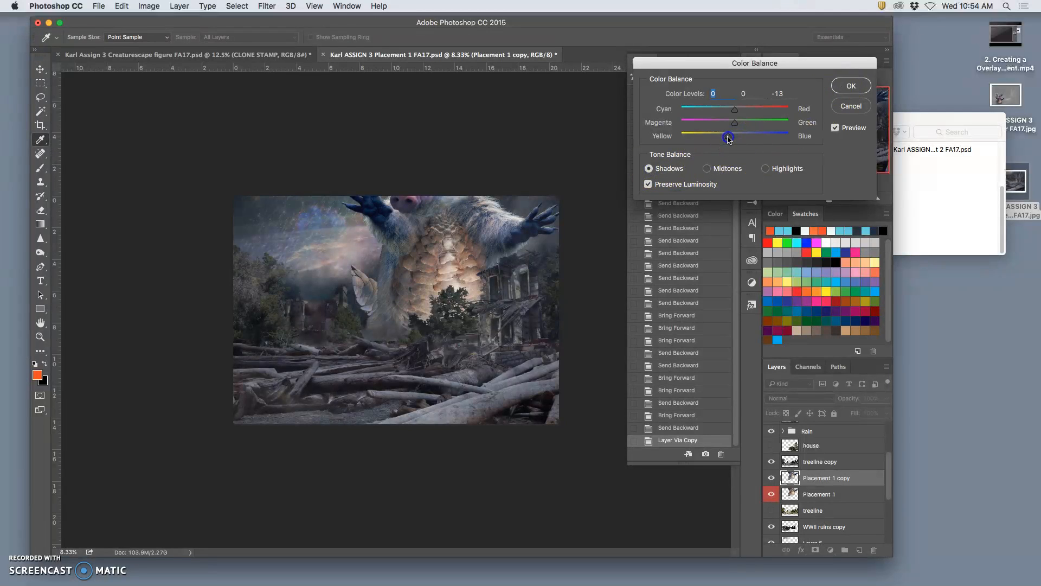
{"action": "left_click_drag", "start_coordinate": [736, 113], "coordinate": [746, 113]}
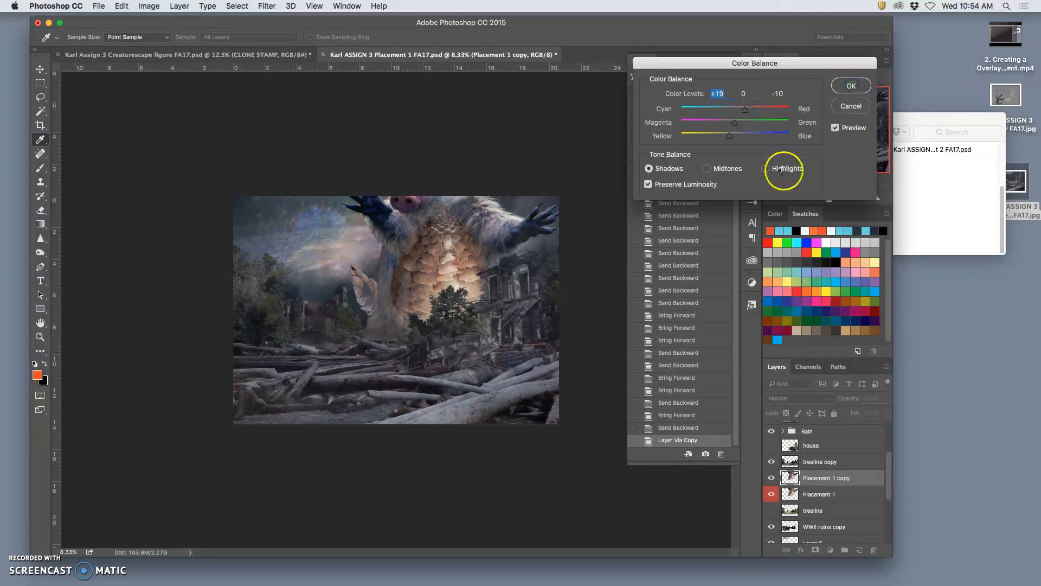
{"action": "key", "text": "Return"}
Duplicate the Placement 1 copy layer and burn the creature's belly scales with range Midtones and 17% exposure
{"action": "key", "text": "e"}
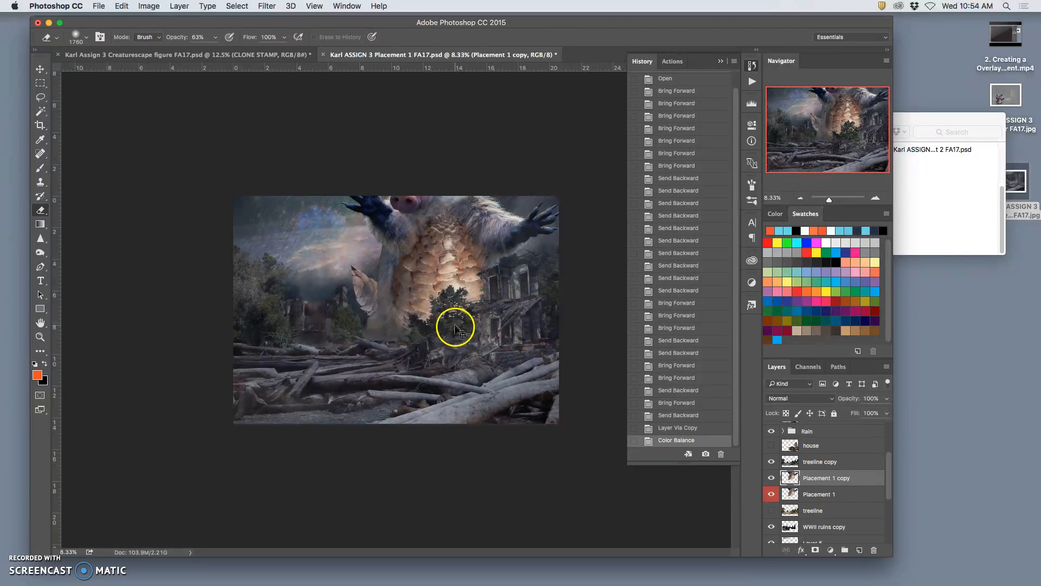
{"action": "scroll", "coordinate": [455, 328], "scroll_direction": "up", "scroll_amount": 3}
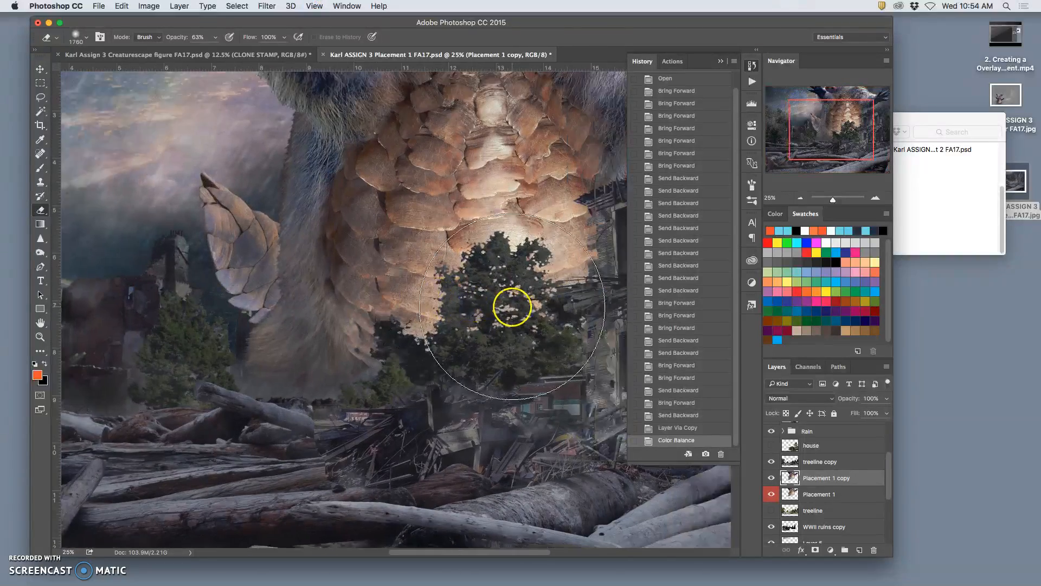
{"action": "scroll", "coordinate": [512, 306], "scroll_direction": "right", "scroll_amount": 5}
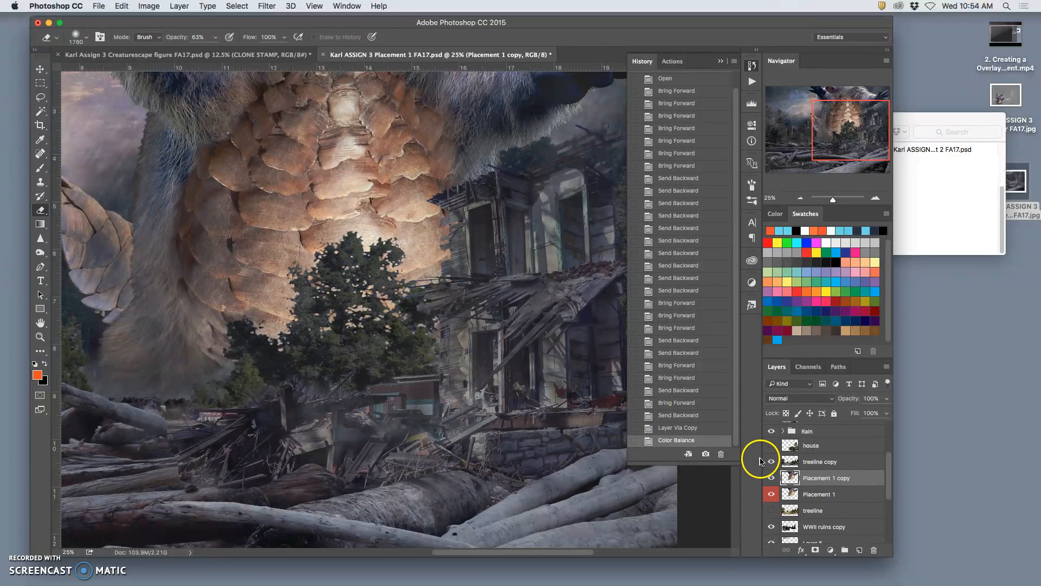
{"action": "key", "text": "super+j"}
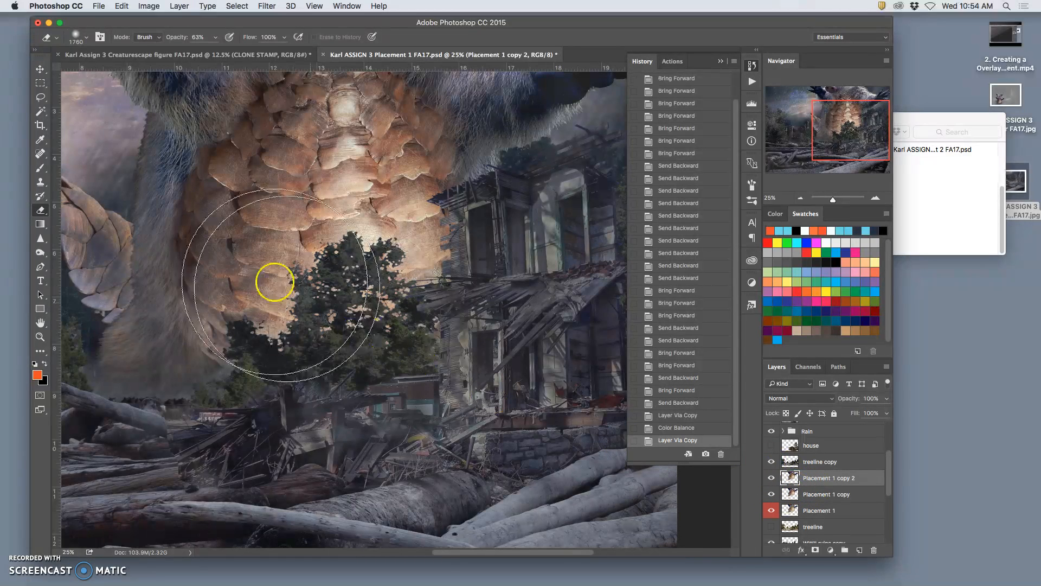
{"action": "left_click", "coordinate": [41, 253]}
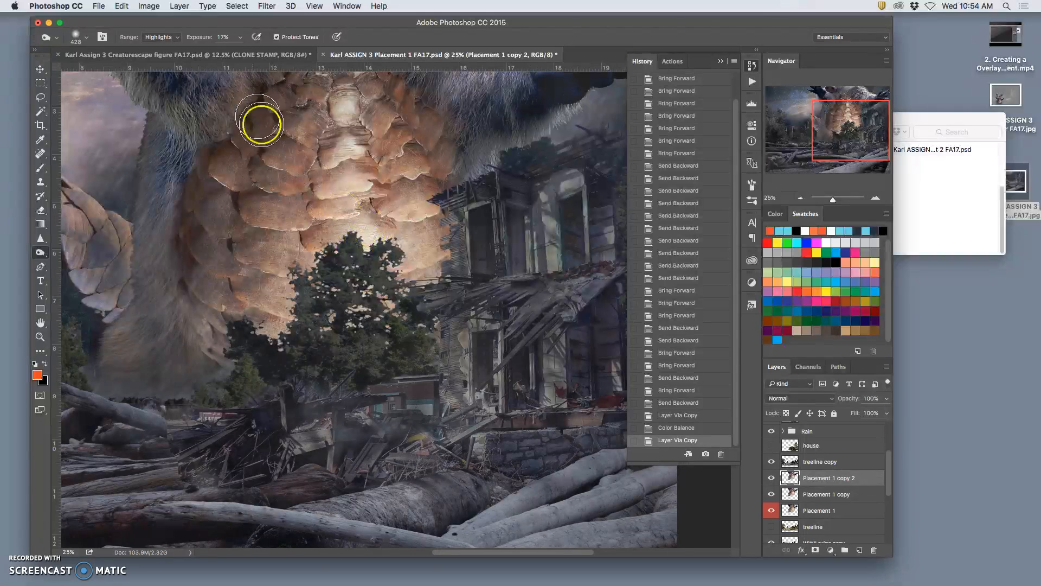
{"action": "left_click", "coordinate": [161, 37]}
{"action": "left_click", "coordinate": [164, 30]}
{"action": "mouse_move", "coordinate": [396, 278]}
{"action": "left_mouse_down"}
{"action": "mouse_move", "coordinate": [353, 288]}
{"action": "mouse_move", "coordinate": [372, 264]}
{"action": "mouse_move", "coordinate": [360, 256]}
{"action": "left_mouse_up"}
{"action": "mouse_move", "coordinate": [324, 287]}
{"action": "left_mouse_down"}
{"action": "mouse_move", "coordinate": [303, 330]}
{"action": "mouse_move", "coordinate": [309, 344]}
{"action": "mouse_move", "coordinate": [344, 319]}
{"action": "mouse_move", "coordinate": [328, 343]}
{"action": "mouse_move", "coordinate": [408, 283]}
{"action": "mouse_move", "coordinate": [431, 283]}
{"action": "mouse_move", "coordinate": [399, 315]}
{"action": "mouse_move", "coordinate": [318, 337]}
{"action": "mouse_move", "coordinate": [255, 327]}
{"action": "mouse_move", "coordinate": [271, 287]}
{"action": "mouse_move", "coordinate": [370, 213]}
{"action": "mouse_move", "coordinate": [298, 217]}
{"action": "mouse_move", "coordinate": [408, 214]}
{"action": "mouse_move", "coordinate": [396, 246]}
{"action": "mouse_move", "coordinate": [427, 228]}
{"action": "mouse_move", "coordinate": [409, 264]}
{"action": "mouse_move", "coordinate": [418, 281]}
{"action": "mouse_move", "coordinate": [382, 349]}
{"action": "mouse_move", "coordinate": [365, 357]}
{"action": "mouse_move", "coordinate": [308, 306]}
{"action": "mouse_move", "coordinate": [227, 342]}
{"action": "mouse_move", "coordinate": [242, 296]}
{"action": "mouse_move", "coordinate": [338, 263]}
{"action": "mouse_move", "coordinate": [359, 271]}
{"action": "mouse_move", "coordinate": [333, 275]}
{"action": "mouse_move", "coordinate": [346, 233]}
{"action": "mouse_move", "coordinate": [300, 243]}
{"action": "mouse_move", "coordinate": [379, 169]}
{"action": "mouse_move", "coordinate": [382, 157]}
{"action": "mouse_move", "coordinate": [305, 189]}
{"action": "mouse_move", "coordinate": [356, 132]}
{"action": "mouse_move", "coordinate": [337, 155]}
{"action": "mouse_move", "coordinate": [335, 141]}
{"action": "mouse_move", "coordinate": [335, 163]}
{"action": "mouse_move", "coordinate": [369, 162]}
{"action": "mouse_move", "coordinate": [413, 212]}
{"action": "mouse_move", "coordinate": [455, 218]}
{"action": "mouse_move", "coordinate": [362, 349]}
{"action": "mouse_move", "coordinate": [410, 323]}
{"action": "mouse_move", "coordinate": [381, 349]}
{"action": "mouse_move", "coordinate": [314, 343]}
{"action": "mouse_move", "coordinate": [239, 281]}
{"action": "mouse_move", "coordinate": [234, 305]}
{"action": "left_mouse_up"}
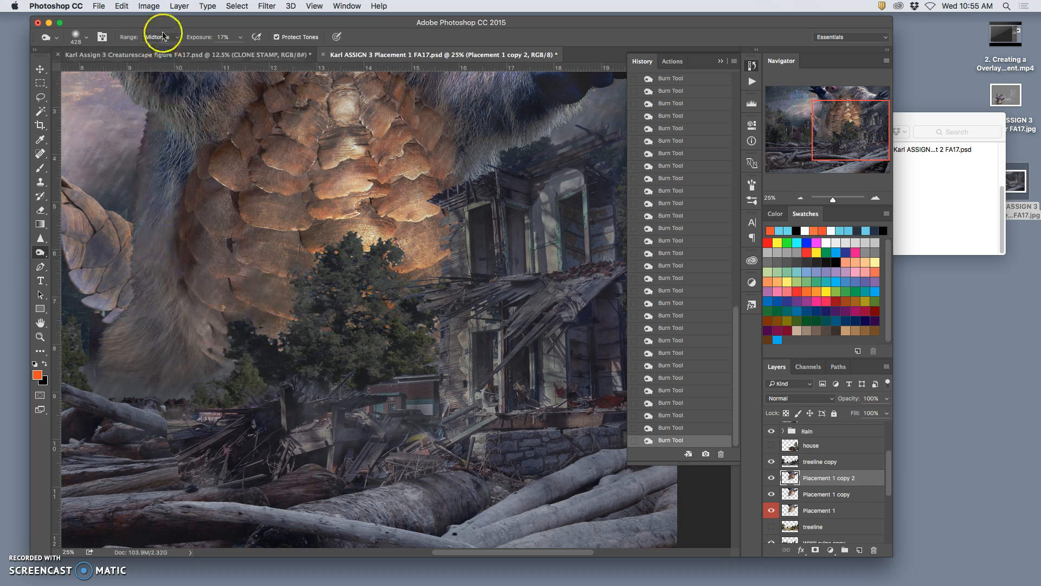
Desaturate the creature's belly scales with the Sponge tool and try out the layer's opacity, ending at 100%
{"action": "left_click", "coordinate": [46, 256]}
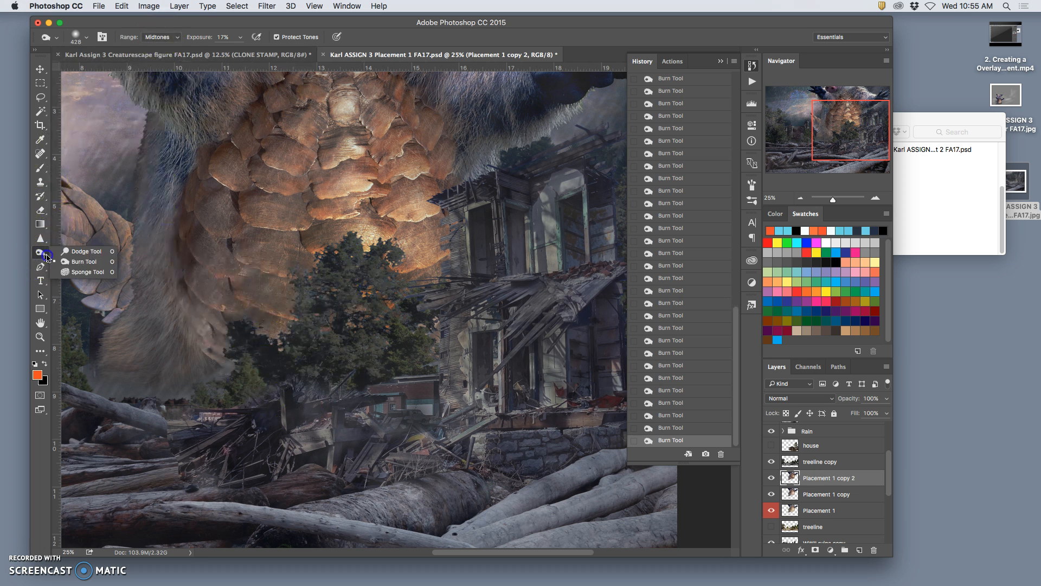
{"action": "left_click", "coordinate": [68, 274]}
{"action": "mouse_move", "coordinate": [261, 266]}
{"action": "left_mouse_down"}
{"action": "mouse_move", "coordinate": [269, 241]}
{"action": "mouse_move", "coordinate": [370, 187]}
{"action": "mouse_move", "coordinate": [401, 188]}
{"action": "mouse_move", "coordinate": [386, 236]}
{"action": "mouse_move", "coordinate": [347, 272]}
{"action": "mouse_move", "coordinate": [373, 253]}
{"action": "mouse_move", "coordinate": [414, 285]}
{"action": "left_mouse_up"}
{"action": "mouse_move", "coordinate": [387, 317]}
{"action": "left_mouse_down"}
{"action": "mouse_move", "coordinate": [433, 261]}
{"action": "mouse_move", "coordinate": [460, 197]}
{"action": "mouse_move", "coordinate": [376, 142]}
{"action": "mouse_move", "coordinate": [288, 188]}
{"action": "mouse_move", "coordinate": [261, 190]}
{"action": "mouse_move", "coordinate": [324, 104]}
{"action": "mouse_move", "coordinate": [250, 143]}
{"action": "mouse_move", "coordinate": [398, 144]}
{"action": "mouse_move", "coordinate": [369, 175]}
{"action": "mouse_move", "coordinate": [407, 157]}
{"action": "mouse_move", "coordinate": [398, 329]}
{"action": "mouse_move", "coordinate": [376, 350]}
{"action": "mouse_move", "coordinate": [299, 323]}
{"action": "mouse_move", "coordinate": [516, 354]}
{"action": "mouse_move", "coordinate": [520, 333]}
{"action": "left_mouse_up"}
{"action": "key", "text": "super+minus"}
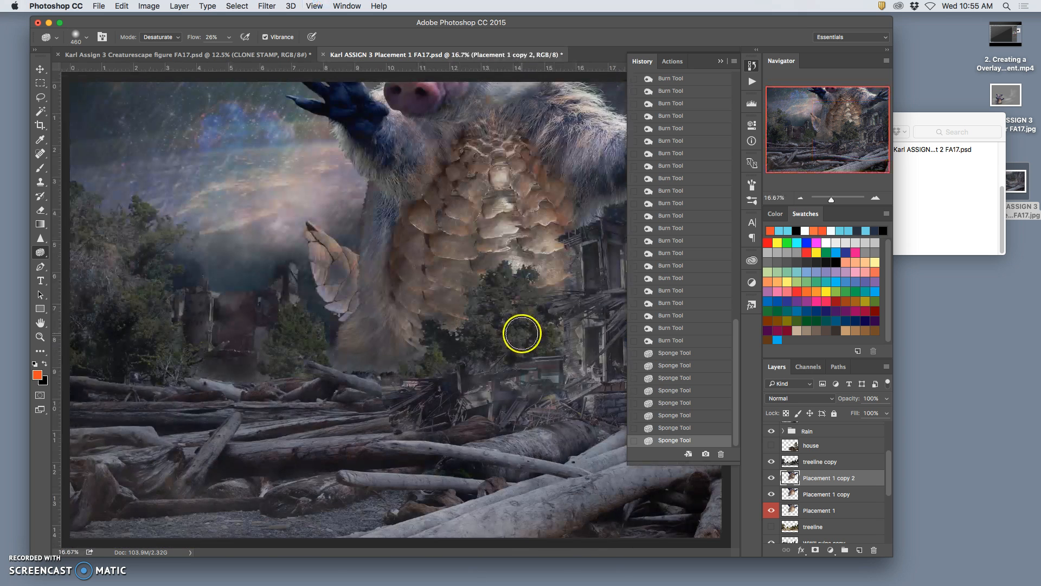
{"action": "key", "text": "super+minus"}
{"action": "mouse_move", "coordinate": [886, 398]}
{"action": "left_mouse_down"}
{"action": "mouse_move", "coordinate": [886, 413]}
{"action": "mouse_move", "coordinate": [859, 413]}
{"action": "mouse_move", "coordinate": [885, 412]}
{"action": "left_mouse_up"}
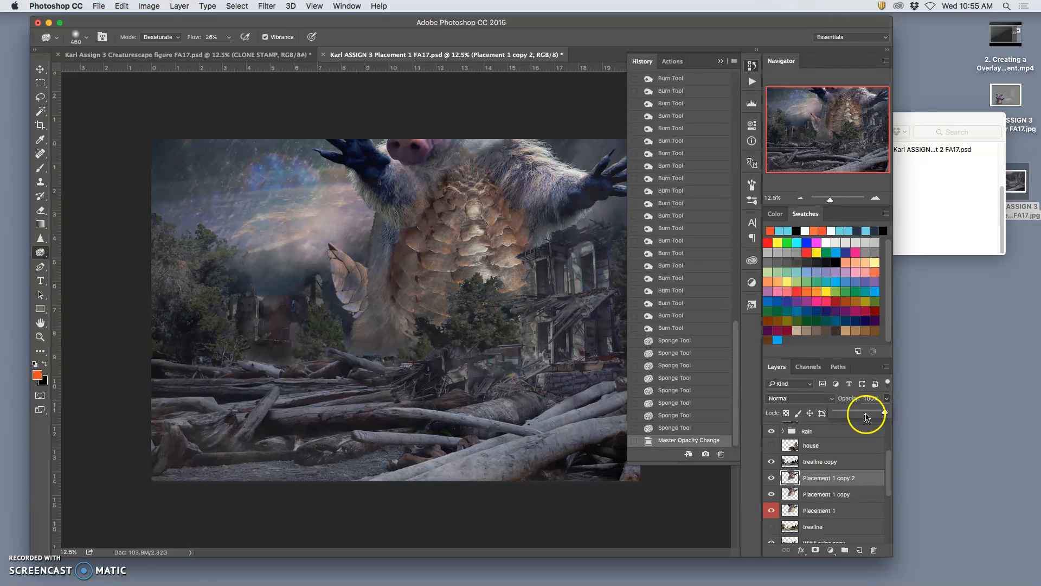
Lighten the midtones of the lower belly scales behind the tree with the Dodge tool
{"action": "left_click", "coordinate": [43, 253]}
{"action": "left_click", "coordinate": [42, 254]}
{"action": "left_click", "coordinate": [68, 248]}
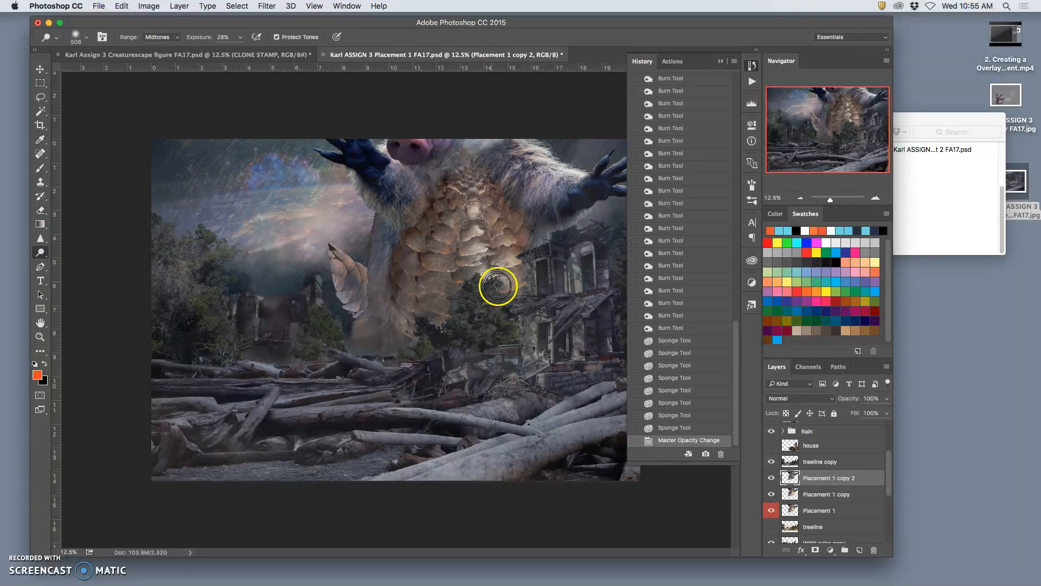
{"action": "mouse_move", "coordinate": [467, 269]}
{"action": "left_mouse_down"}
{"action": "mouse_move", "coordinate": [431, 284]}
{"action": "mouse_move", "coordinate": [444, 261]}
{"action": "mouse_move", "coordinate": [415, 287]}
{"action": "mouse_move", "coordinate": [446, 321]}
{"action": "mouse_move", "coordinate": [458, 357]}
{"action": "left_mouse_up"}
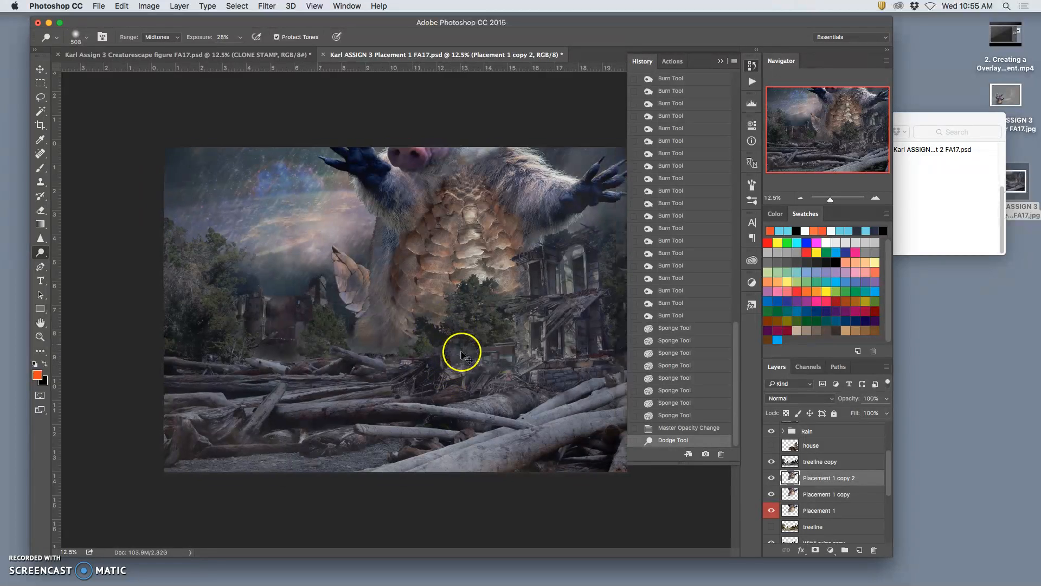
{"action": "key", "text": "super+minus"}
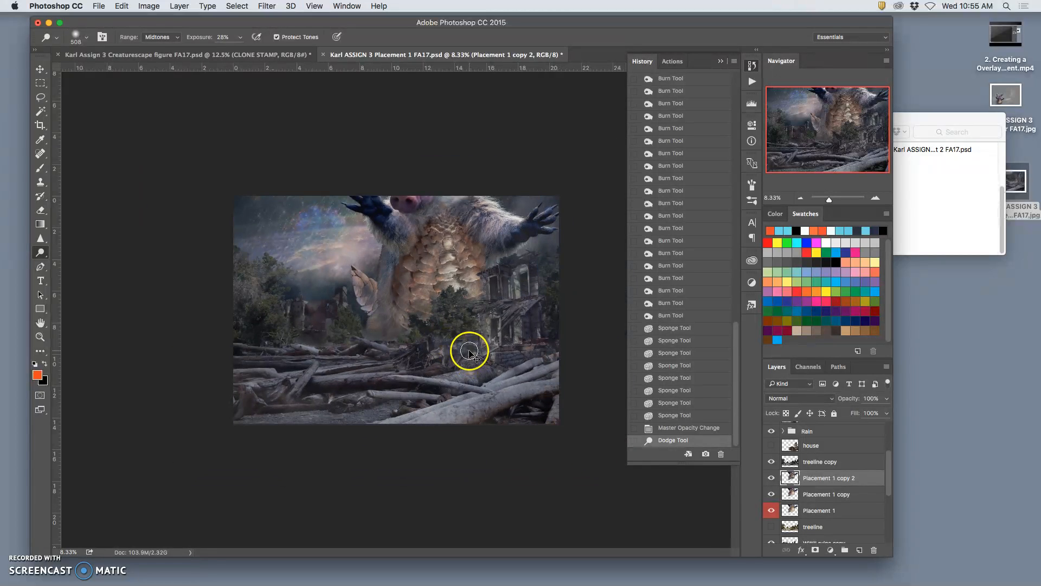
{"action": "key", "text": "super+equal"}
{"action": "key", "text": "space"}
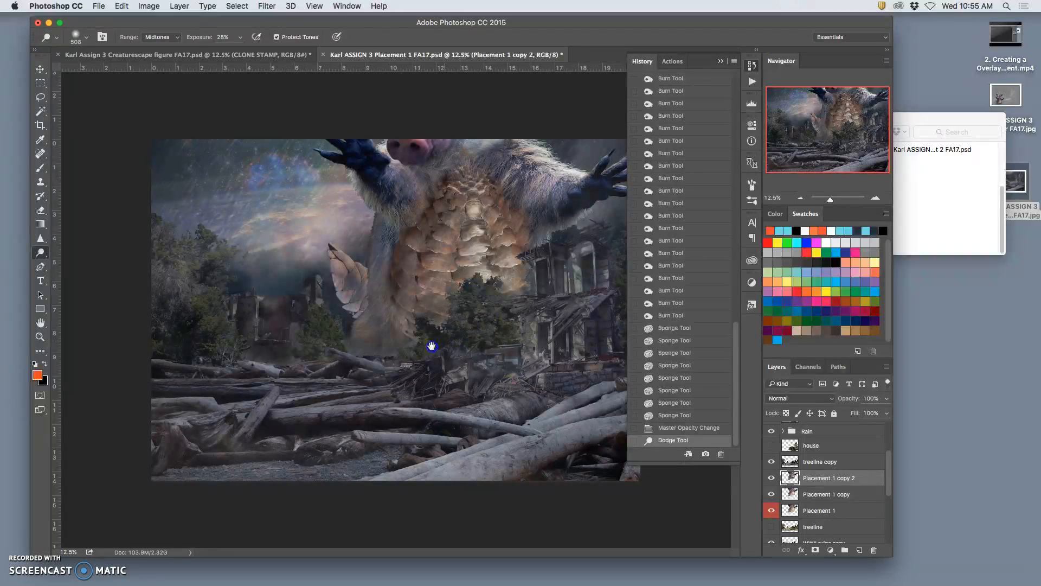
Toggle the treeline copy layer's visibility repeatedly to examine how the trees overlap the creature
{"action": "key", "text": "super+equal"}
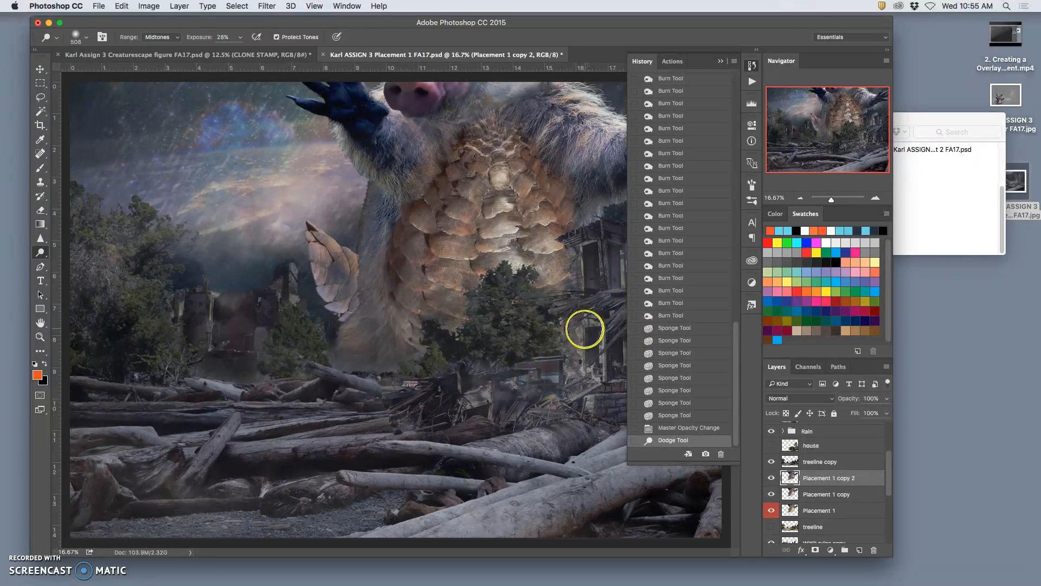
{"action": "left_click", "coordinate": [774, 463]}
{"action": "left_click", "coordinate": [773, 463]}
{"action": "left_click", "coordinate": [773, 463]}
{"action": "left_click", "coordinate": [773, 462]}
{"action": "left_click", "coordinate": [773, 462]}
{"action": "left_click", "coordinate": [774, 463]}
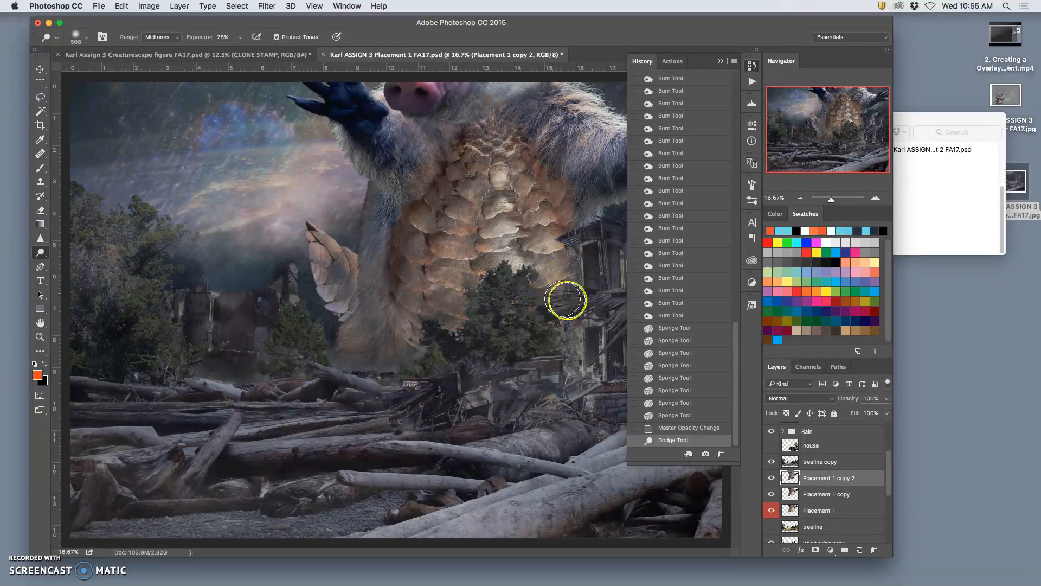
Erase part of the treeline copy layer beside the creature's belly and the ruined house with a small soft eraser at 35% opacity
{"action": "left_click", "coordinate": [840, 462]}
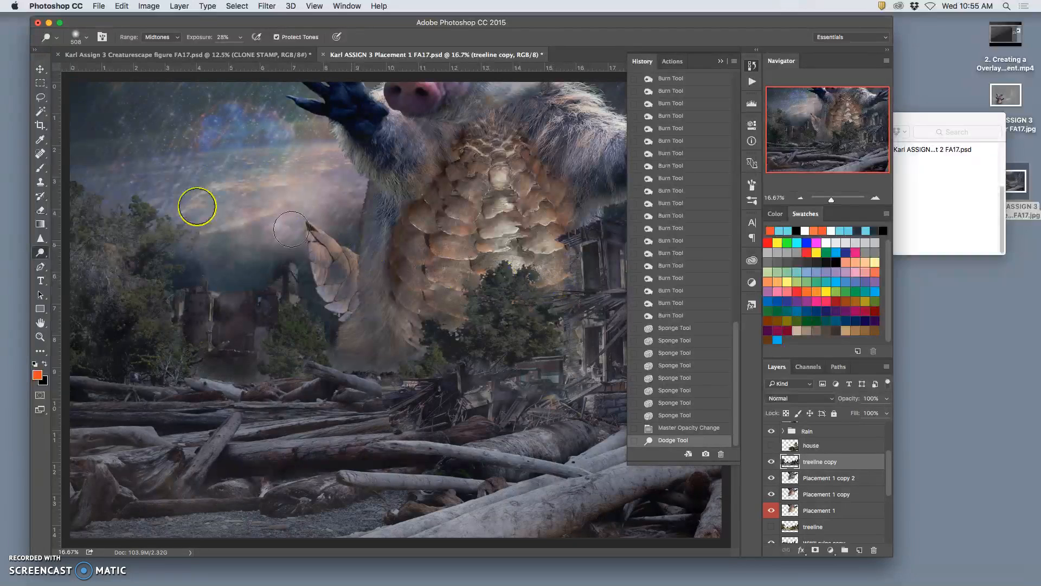
{"action": "left_click", "coordinate": [40, 210]}
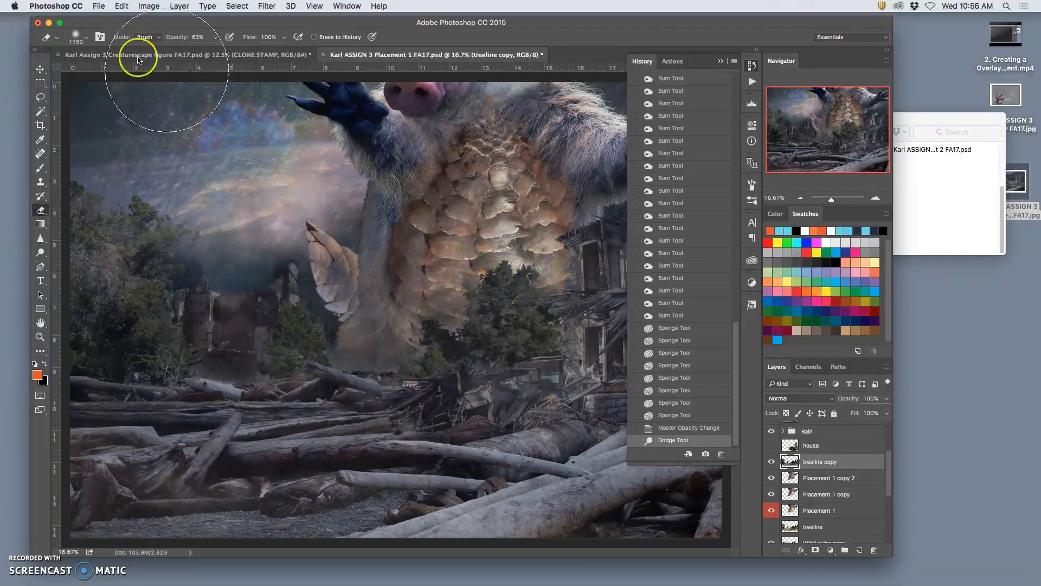
{"action": "left_click", "coordinate": [216, 38]}
{"action": "left_click_drag", "start_coordinate": [201, 51], "coordinate": [200, 51]}
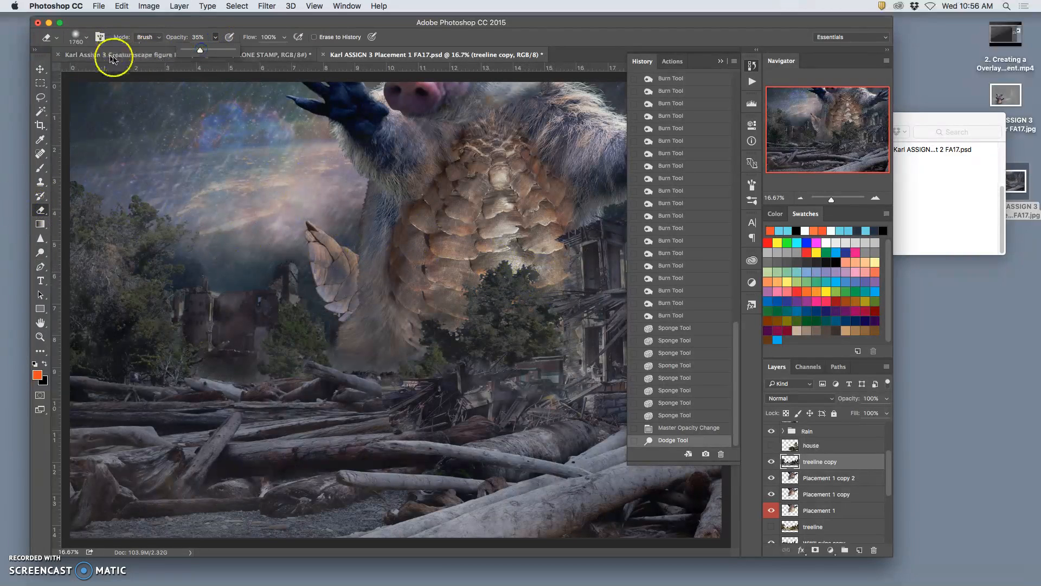
{"action": "left_click", "coordinate": [83, 39]}
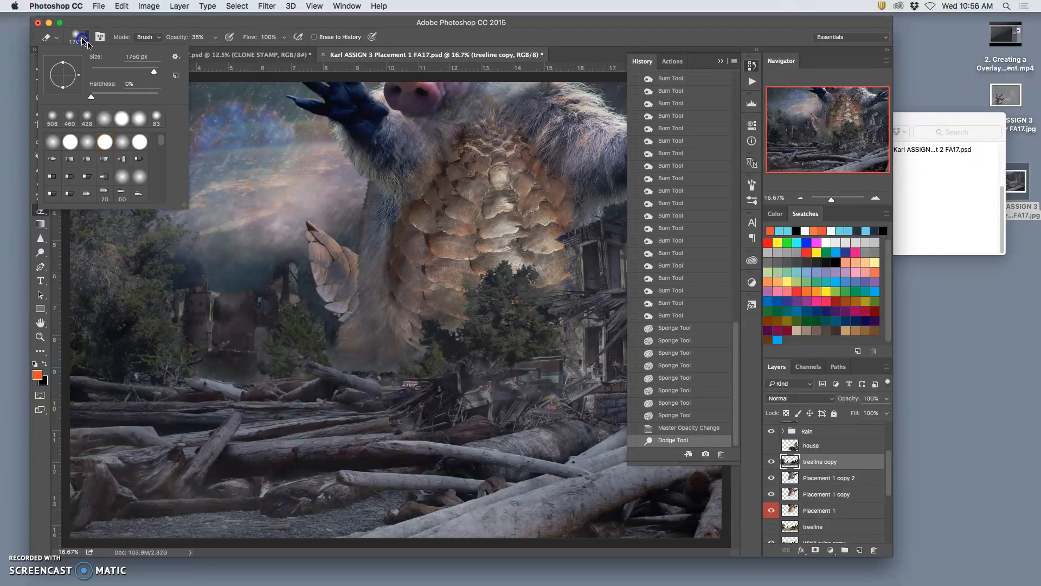
{"action": "left_click", "coordinate": [130, 69]}
{"action": "left_click", "coordinate": [565, 277]}
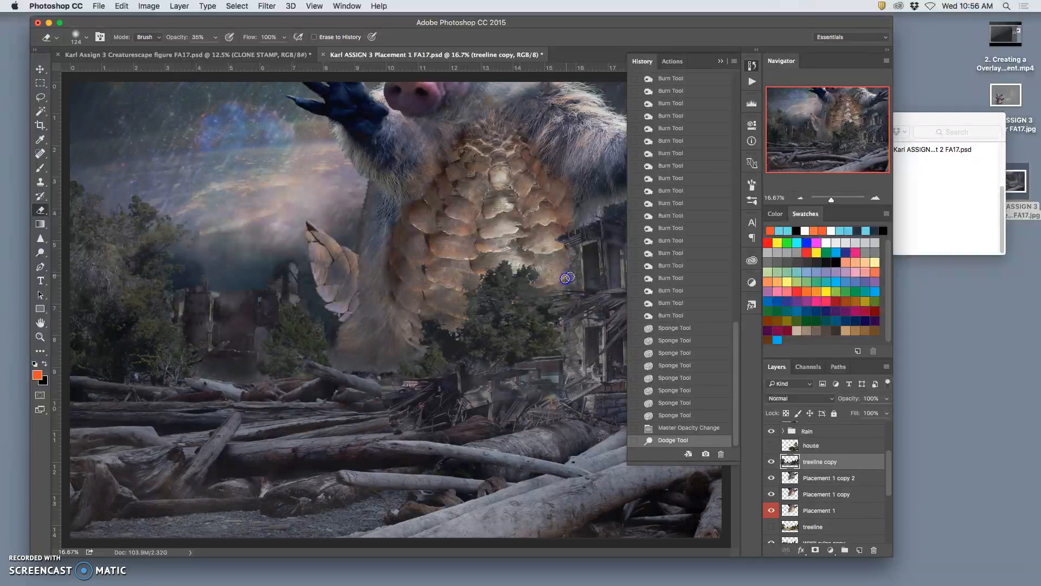
Enlarge the eraser to 332 px and erase the treeline copy layer over the creature's foot, checking the layer's visibility between strokes
{"action": "left_click", "coordinate": [88, 38]}
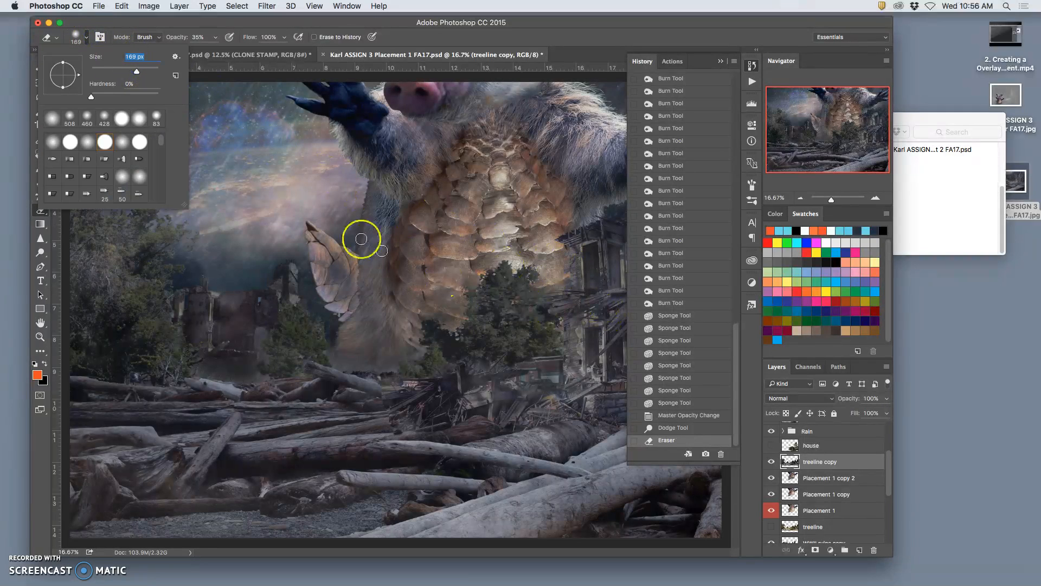
{"action": "left_click_drag", "start_coordinate": [137, 71], "coordinate": [146, 71]}
{"action": "left_click", "coordinate": [364, 352]}
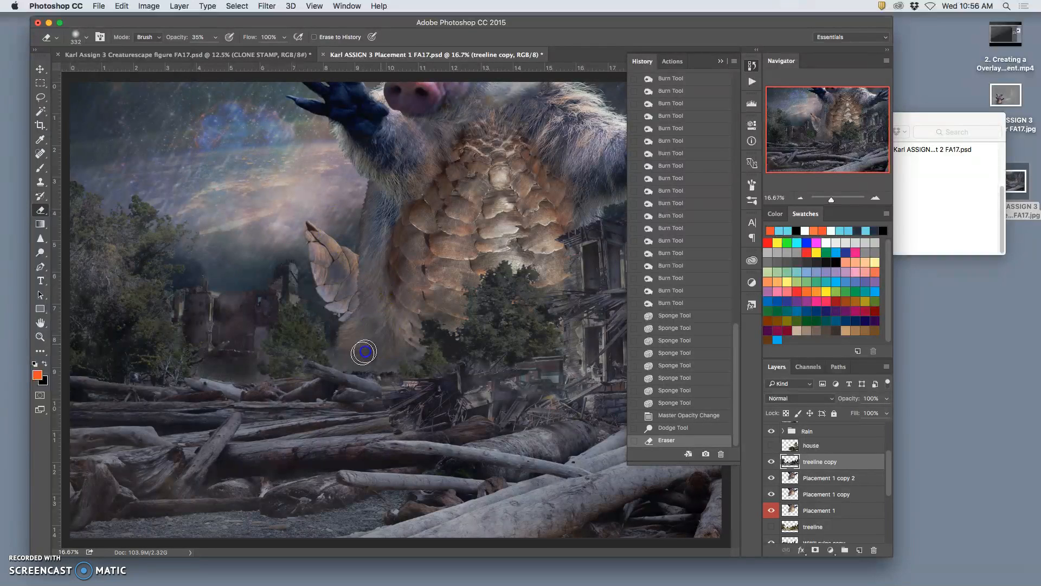
{"action": "left_click", "coordinate": [353, 365]}
{"action": "left_click", "coordinate": [771, 461]}
{"action": "left_click", "coordinate": [771, 461]}
{"action": "left_click", "coordinate": [359, 355]}
Toggle the Rain, driftwood copy, Layer 1 and treeline copy visibility to examine which layer covers the creature's feet
{"action": "left_click_drag", "start_coordinate": [888, 469], "coordinate": [893, 447]}
{"action": "left_click", "coordinate": [771, 481]}
{"action": "left_click", "coordinate": [772, 480]}
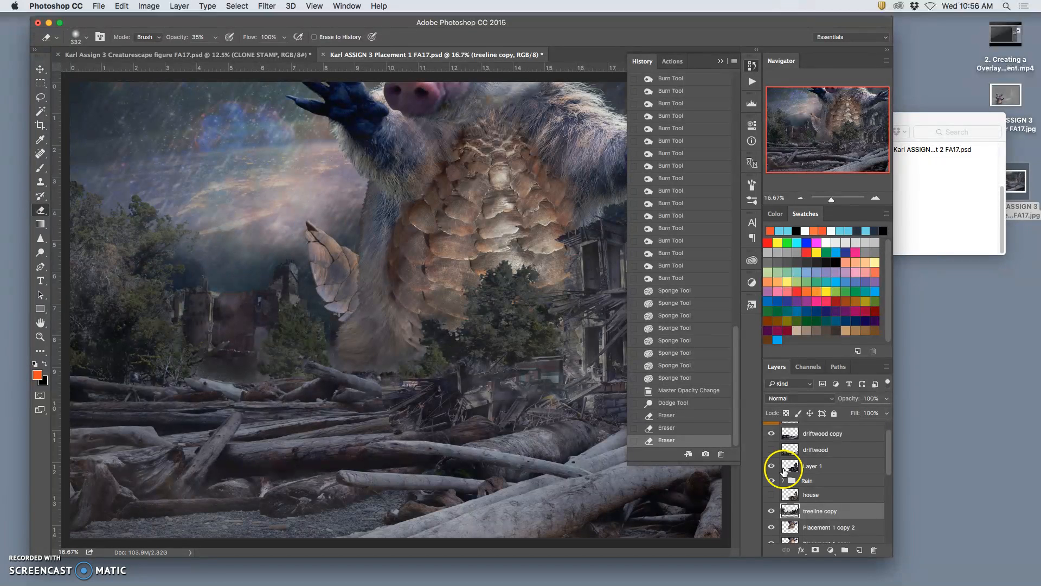
{"action": "left_click", "coordinate": [771, 437]}
{"action": "left_click", "coordinate": [771, 436]}
{"action": "left_click", "coordinate": [771, 466]}
{"action": "left_click", "coordinate": [771, 466]}
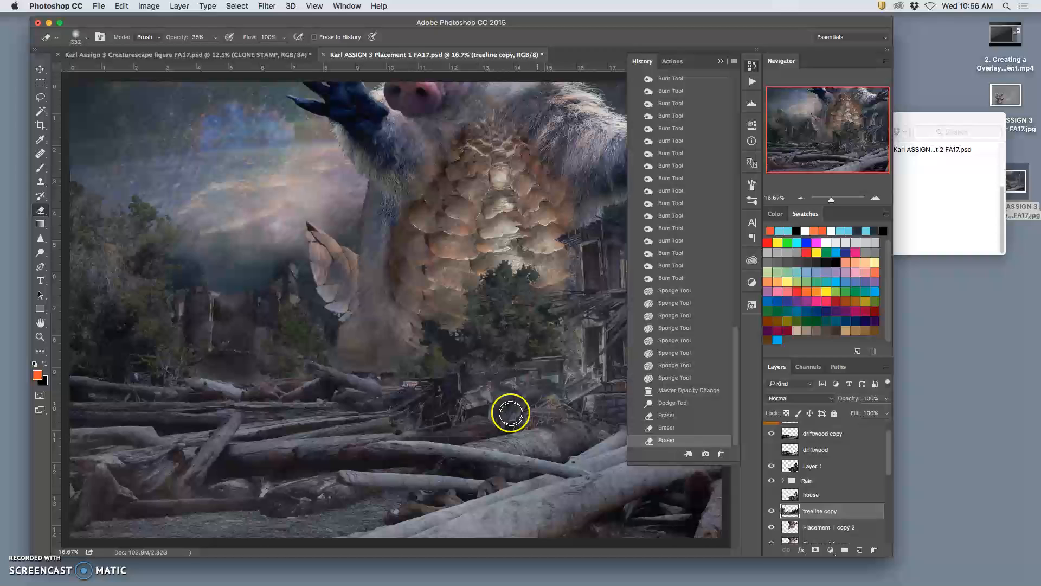
{"action": "left_click", "coordinate": [770, 512]}
{"action": "left_click", "coordinate": [770, 511]}
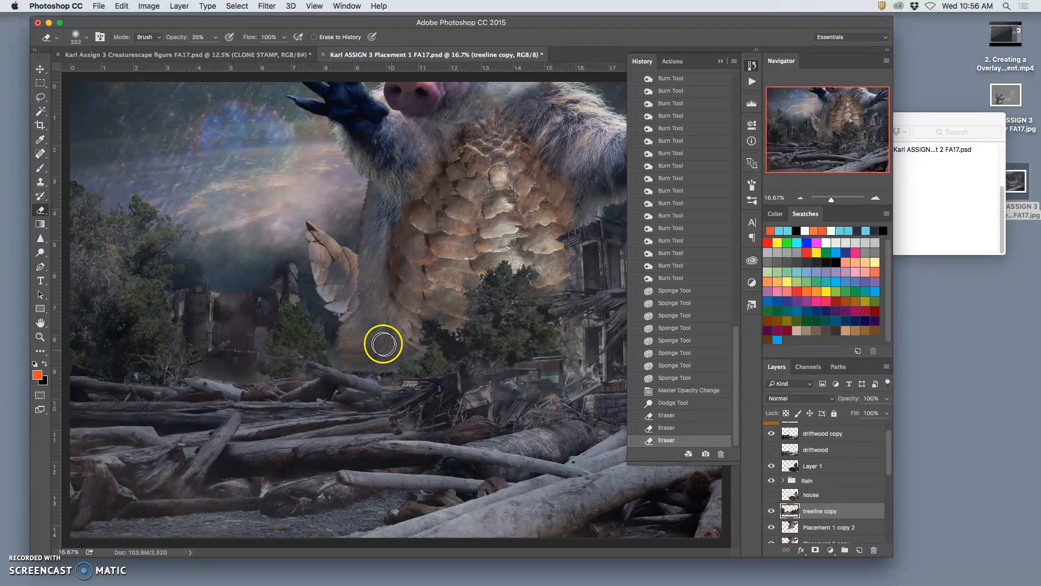
Erase more of the treeline copy layer around the creature's feet and along the central tree's edge by the belly
{"action": "left_click_drag", "start_coordinate": [416, 355], "coordinate": [418, 357]}
{"action": "left_click", "coordinate": [418, 357]}
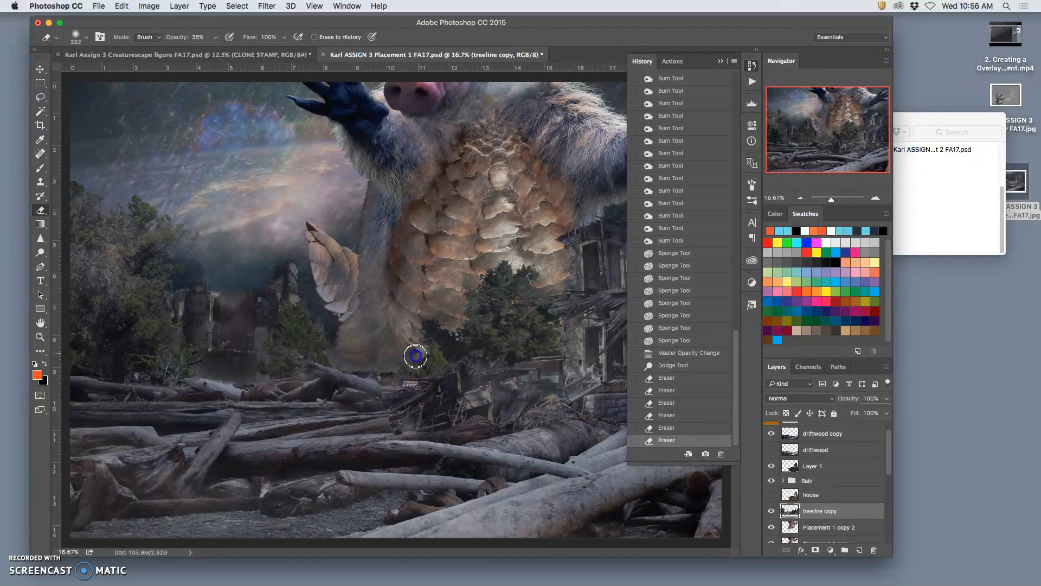
{"action": "left_click_drag", "start_coordinate": [411, 360], "coordinate": [395, 363]}
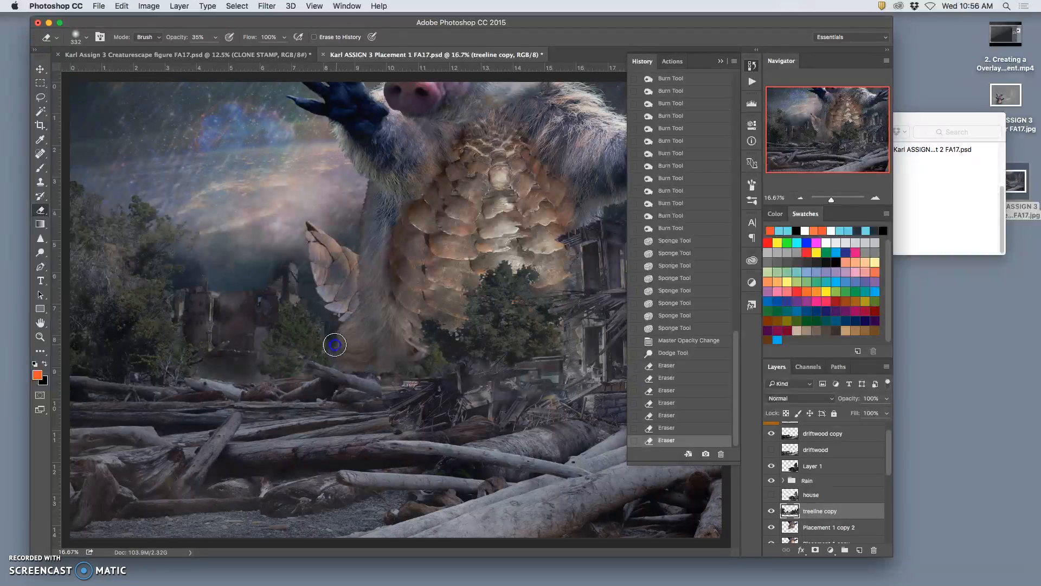
{"action": "left_click_drag", "start_coordinate": [352, 349], "coordinate": [397, 343]}
{"action": "left_click_drag", "start_coordinate": [544, 284], "coordinate": [541, 282]}
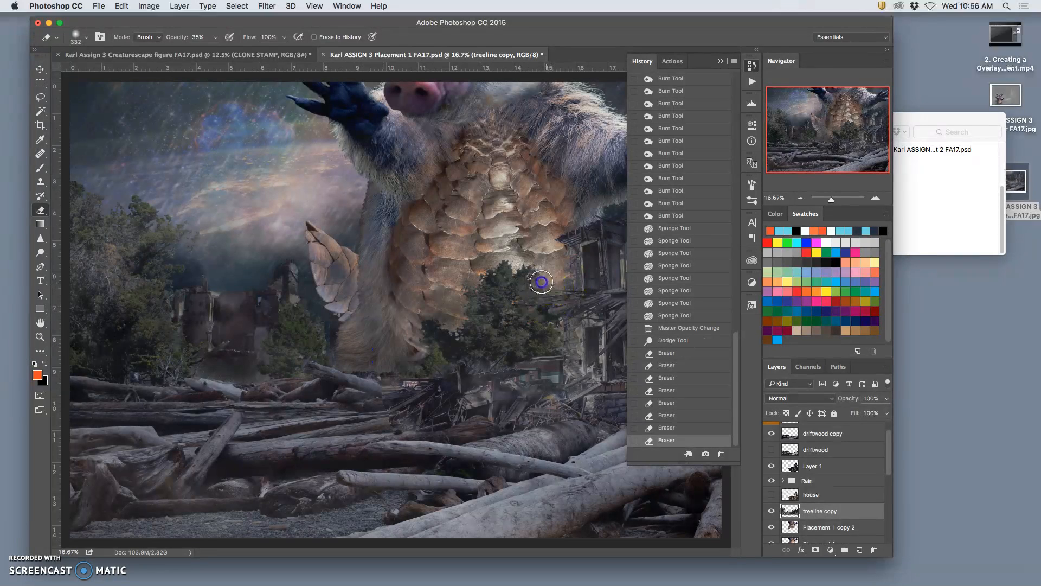